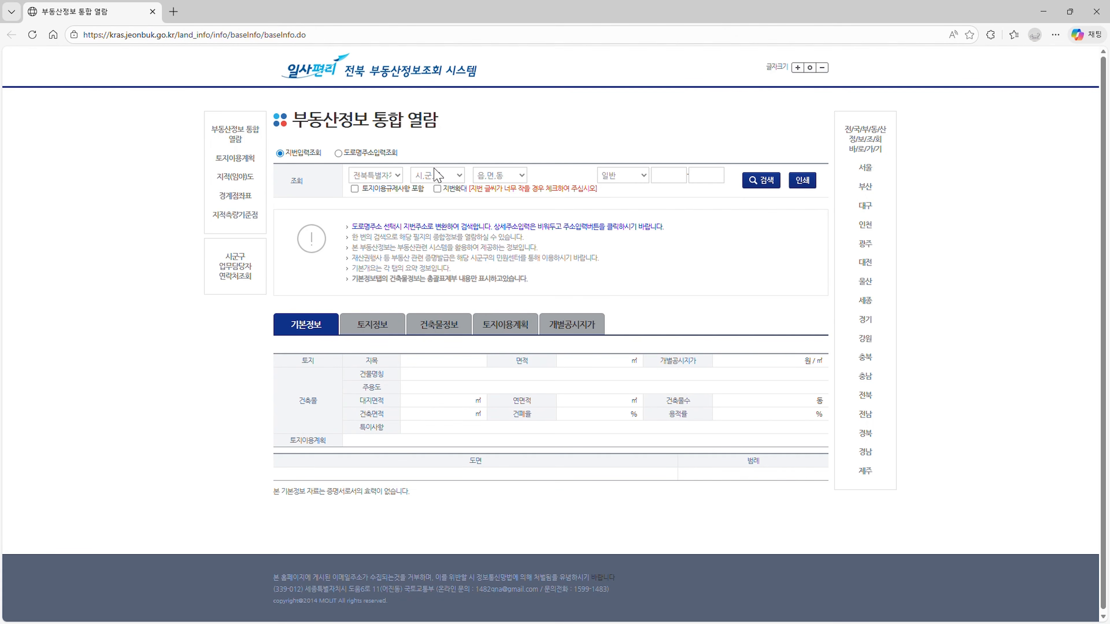
Search the property records for the site in 전주시 완산구, 중인동, entering its main and sub lot numbers, and dismiss the site's message.
left_click(452, 371)
left_click(516, 179)
left_click(501, 396)
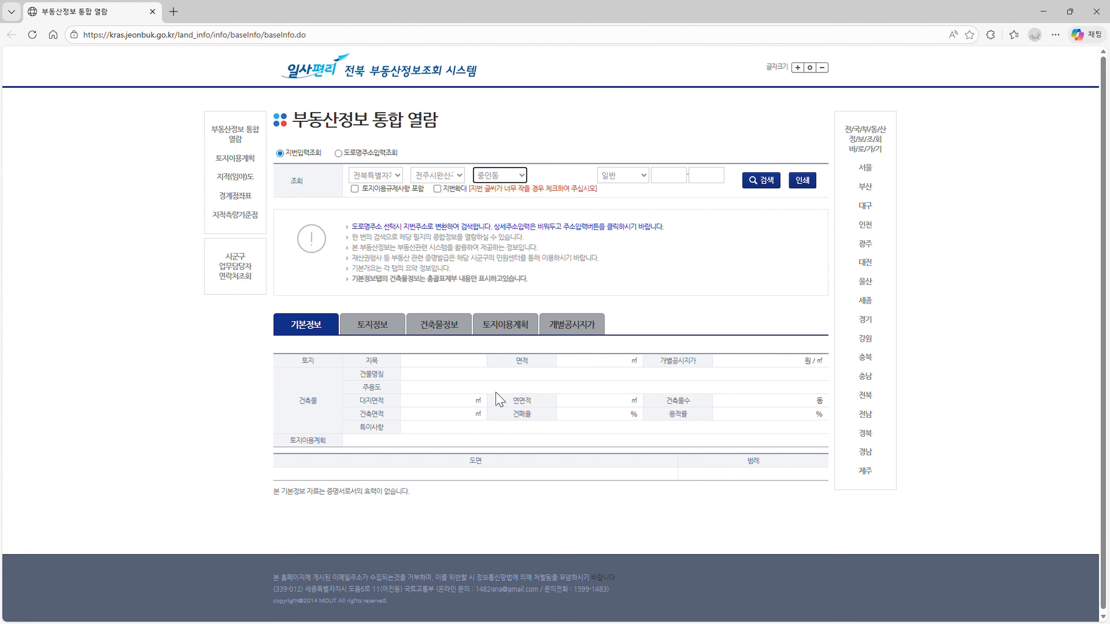
left_click(669, 176)
left_click(709, 180)
type("1")
left_click(761, 181)
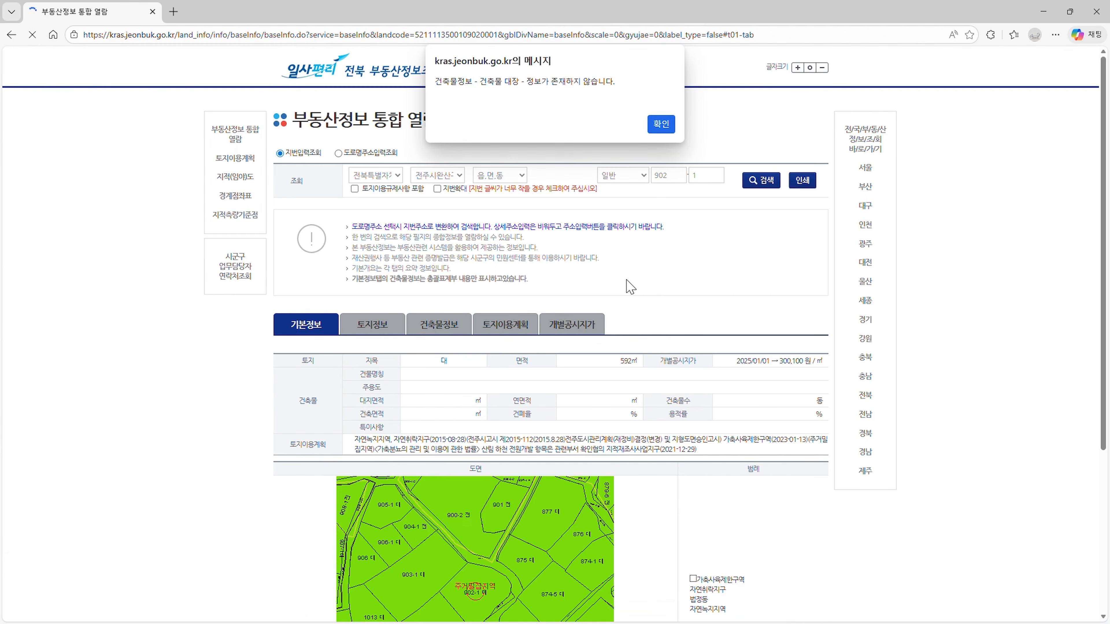
left_click(660, 127)
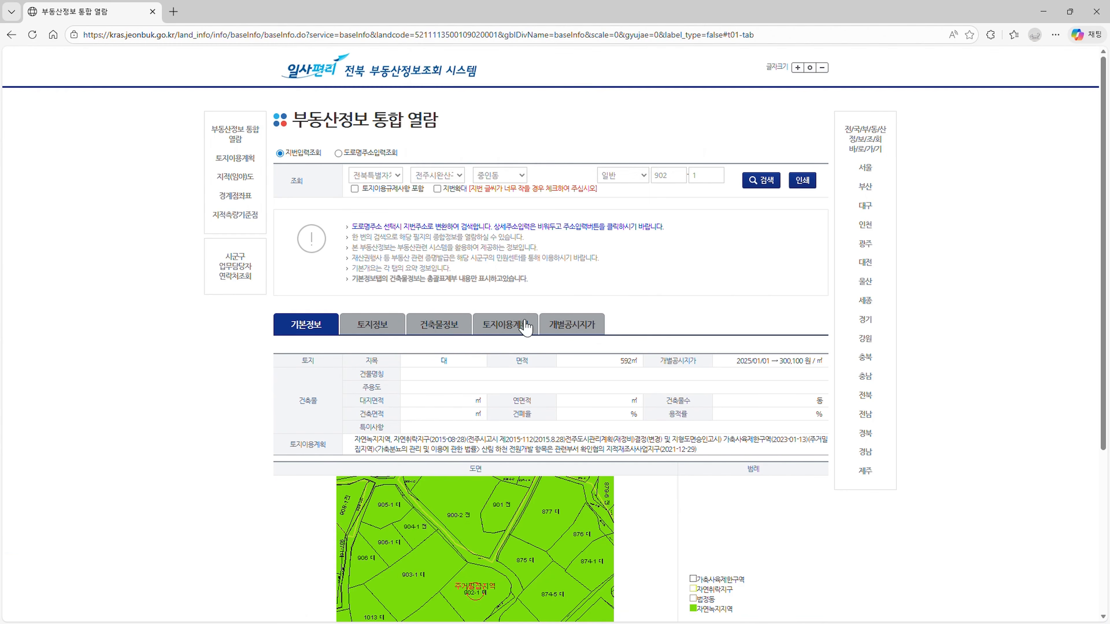
Open the parcel's 토지이용계획 information and rerun the search with 토지이용규제사항 포함 and 지번확대 enabled.
left_click(525, 325)
scroll(586, 303, "down", 5)
scroll(493, 420, "up", 2)
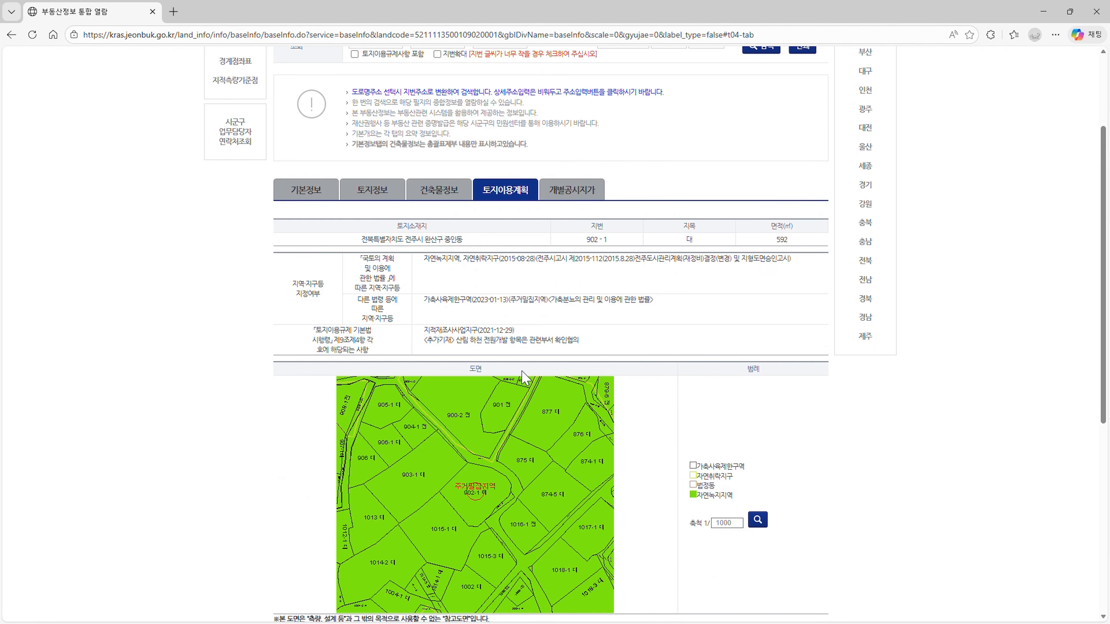
scroll(528, 350, "down", 8)
scroll(437, 324, "up", 10)
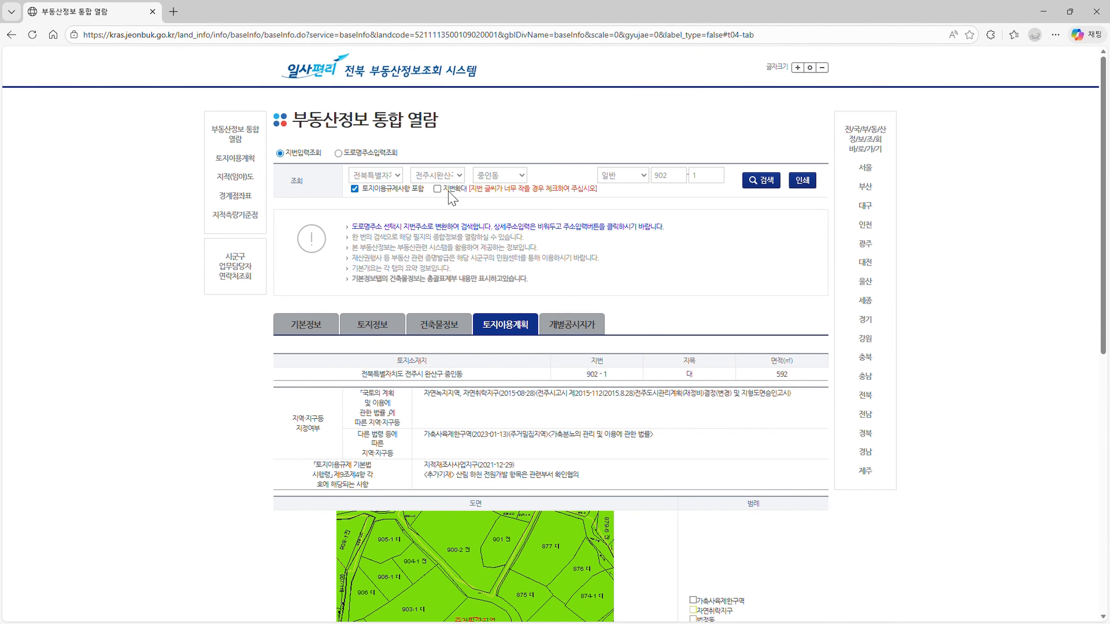
left_click(761, 180)
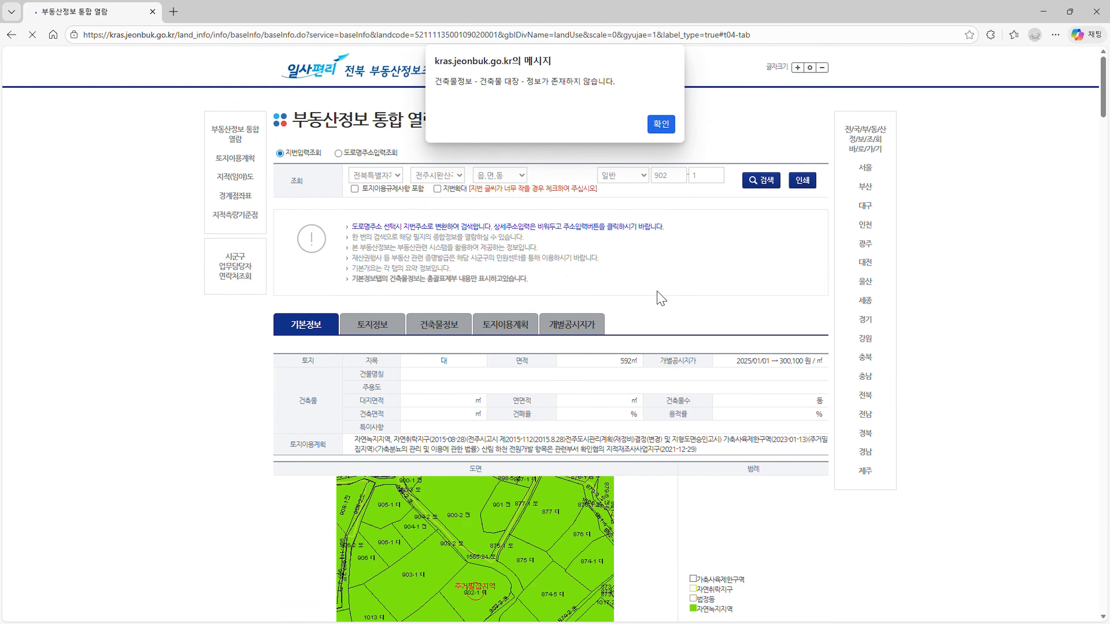
left_click(662, 134)
Skim the full 지역·지구등 안에서의 행위제한내용 section below the parcel map.
scroll(634, 258, "down", 15)
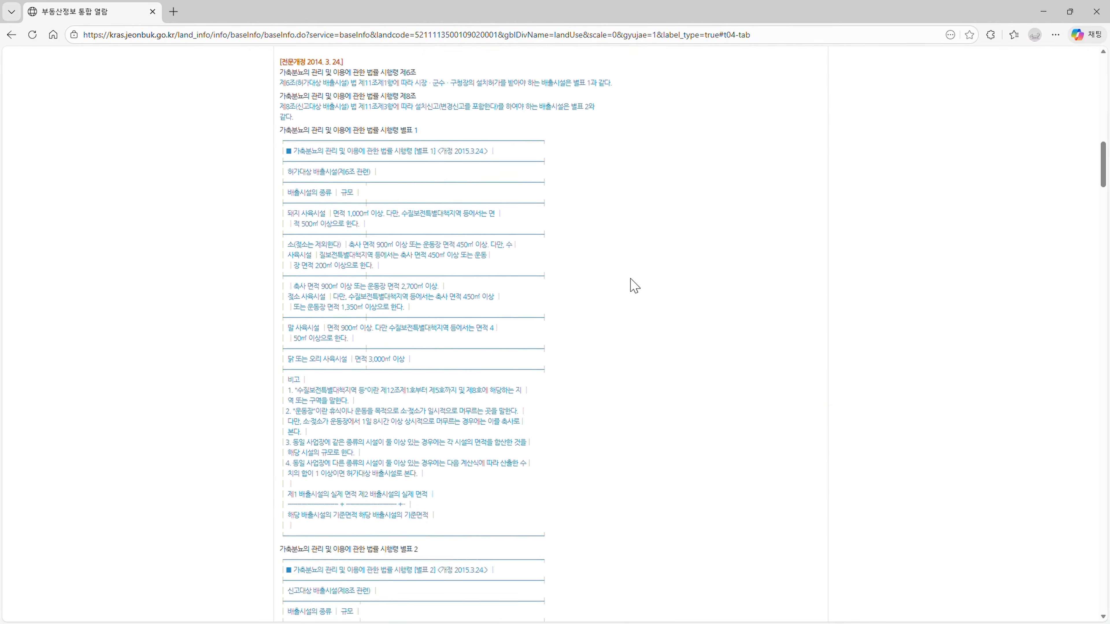
scroll(538, 308, "up", 8)
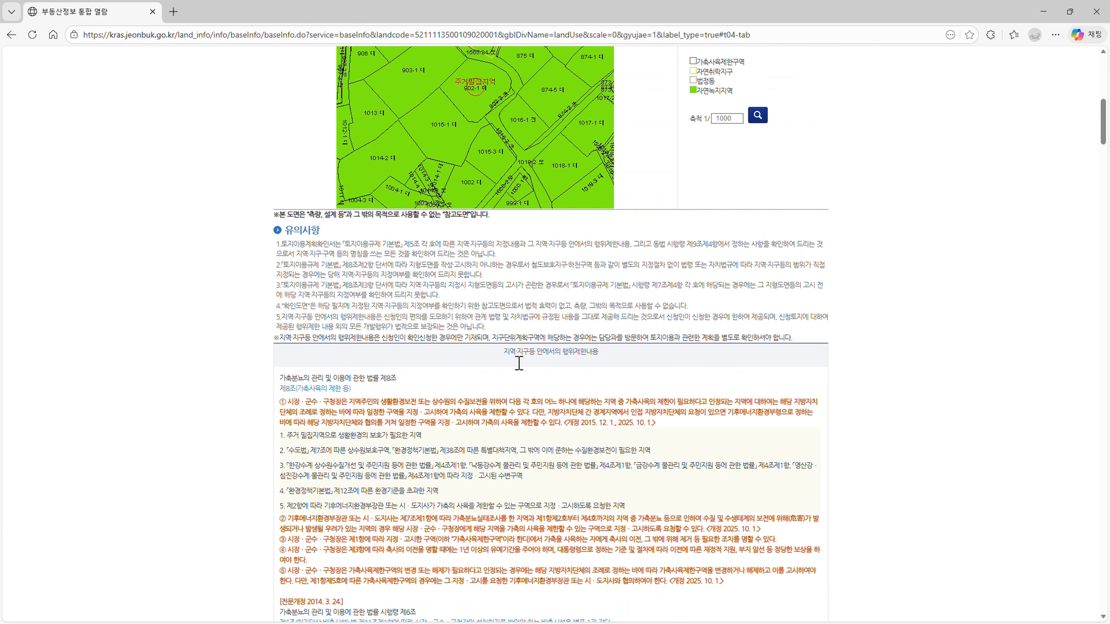
triple_click(519, 361)
left_click(608, 359)
scroll(380, 358, "down", 10)
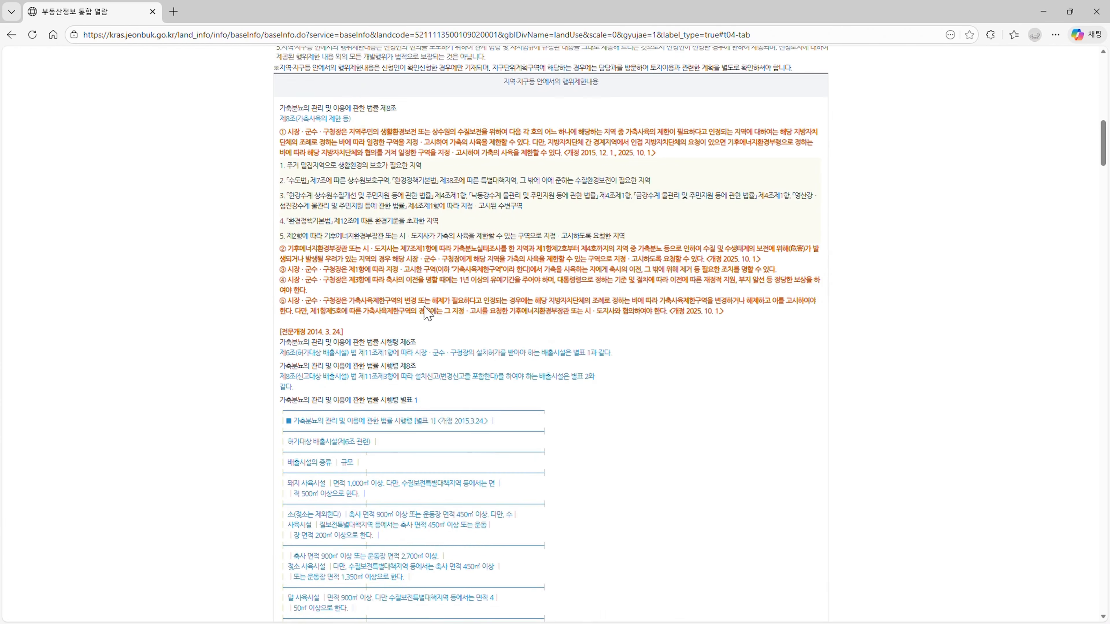
scroll(446, 317, "down", 15)
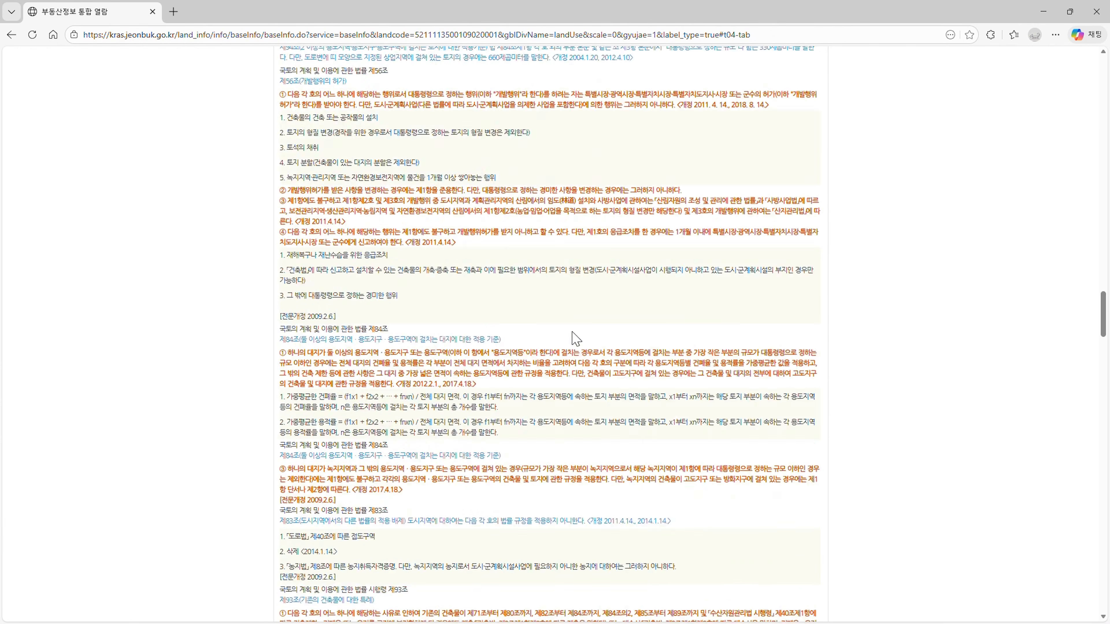
scroll(578, 342, "down", 15)
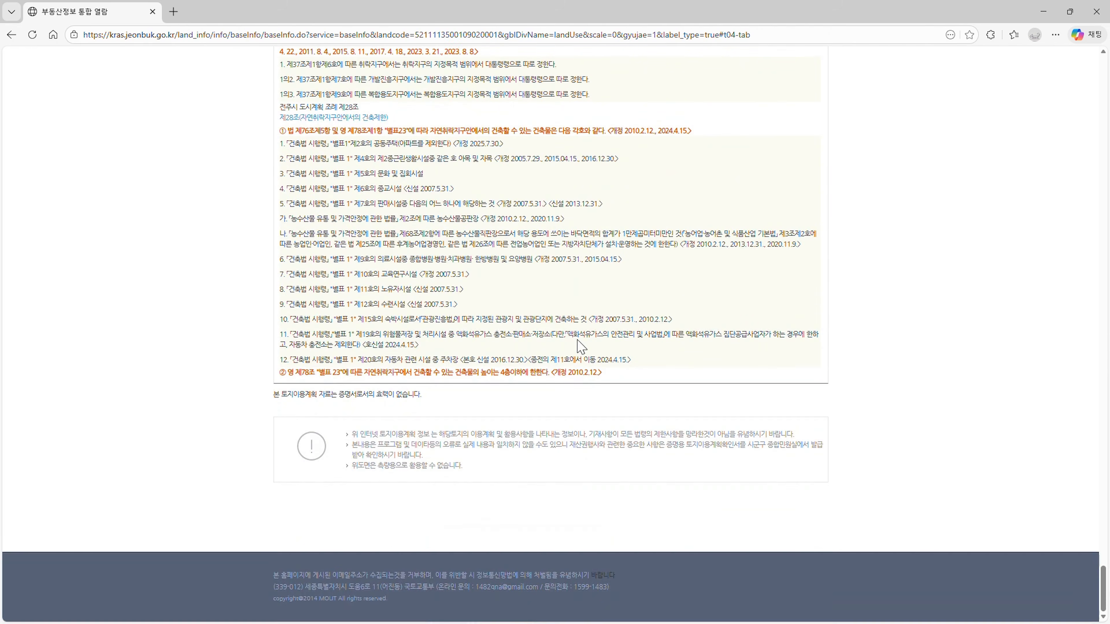
scroll(581, 348, "up", 15)
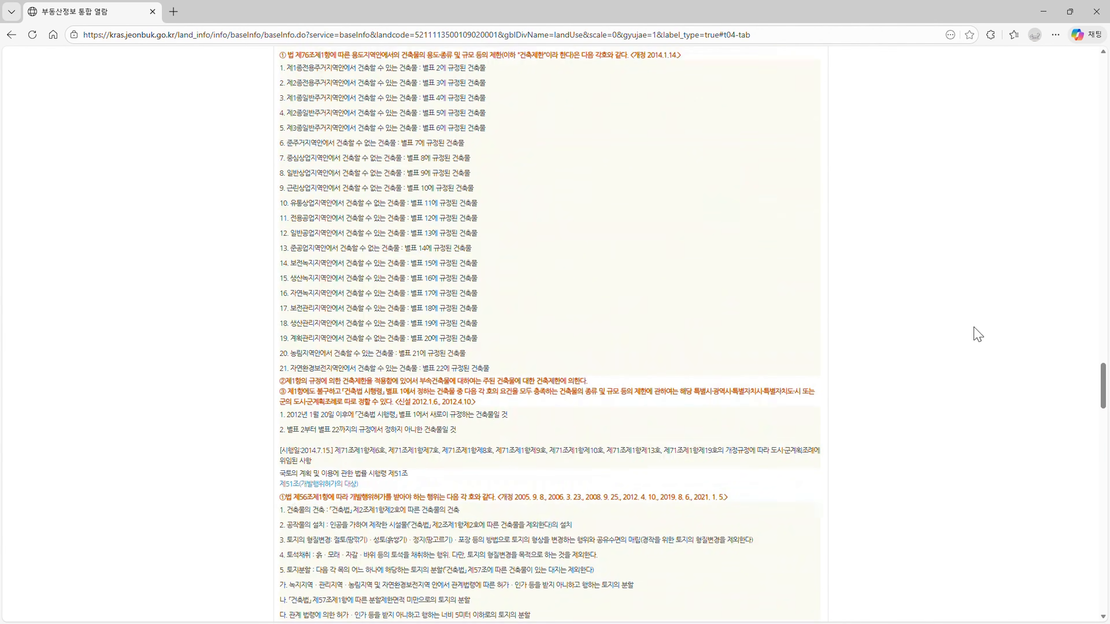
Examine the building rules for 자연녹지지역 in 시행령 별표 17 and 전주시 도시계획 조례 제27조.
left_click_drag(1106, 398, 1101, 457)
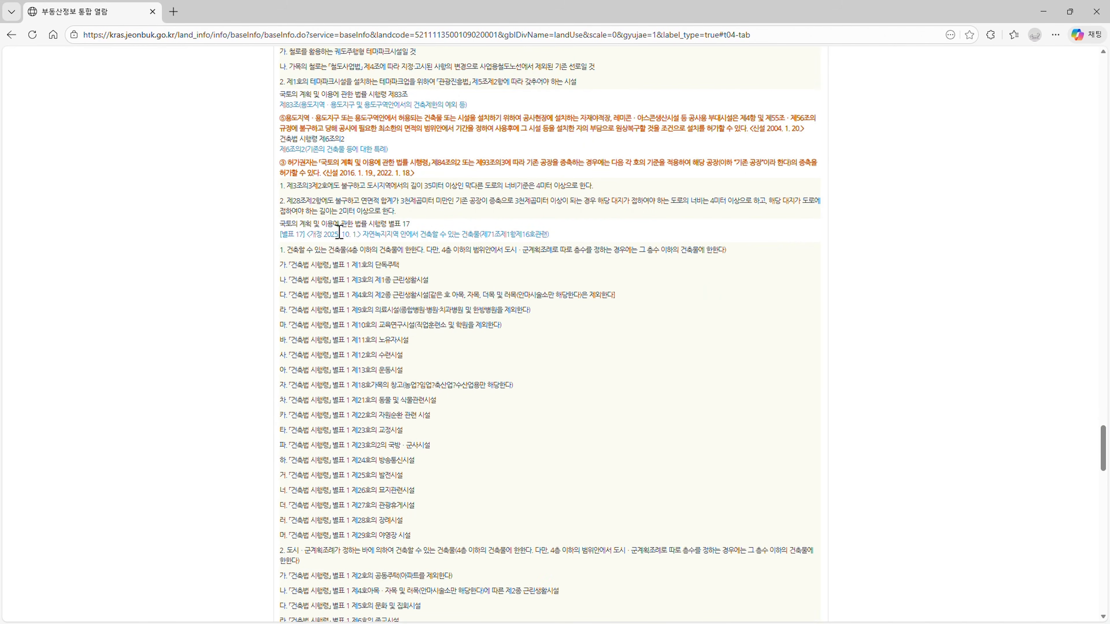
scroll(340, 232, "down", 20)
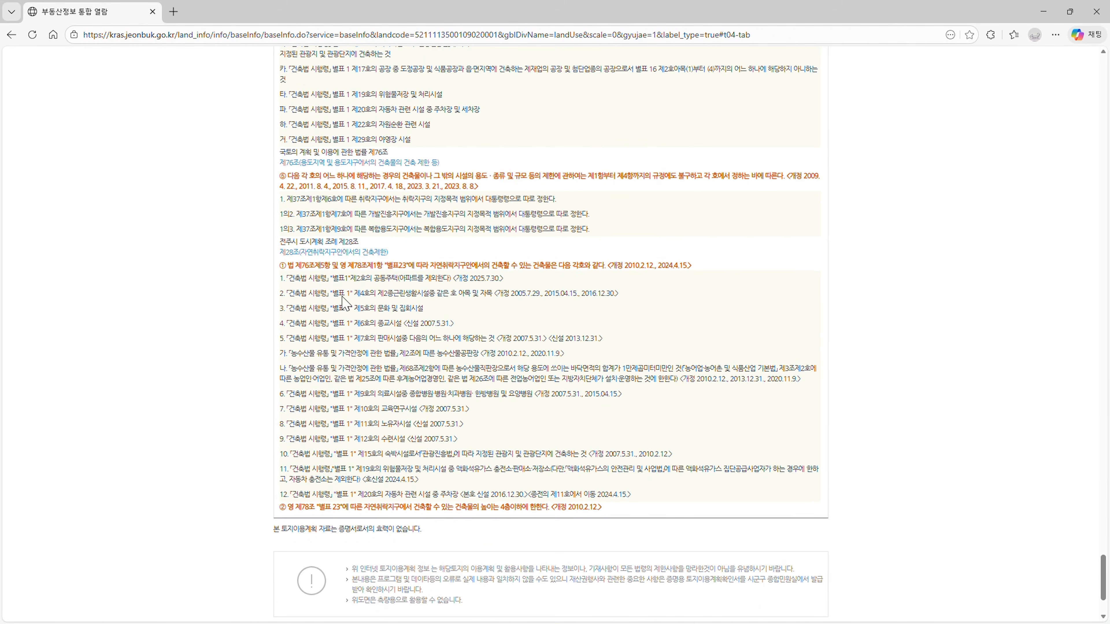
scroll(386, 290, "up", 15)
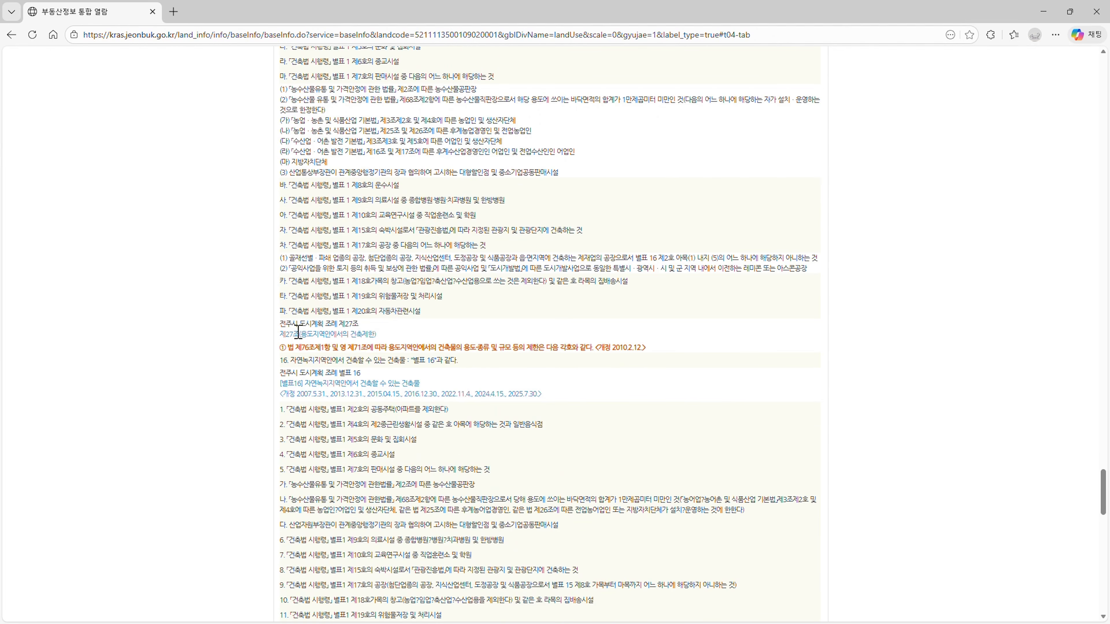
left_click_drag(281, 324, 411, 323)
left_click(411, 323)
scroll(433, 322, "up", 20)
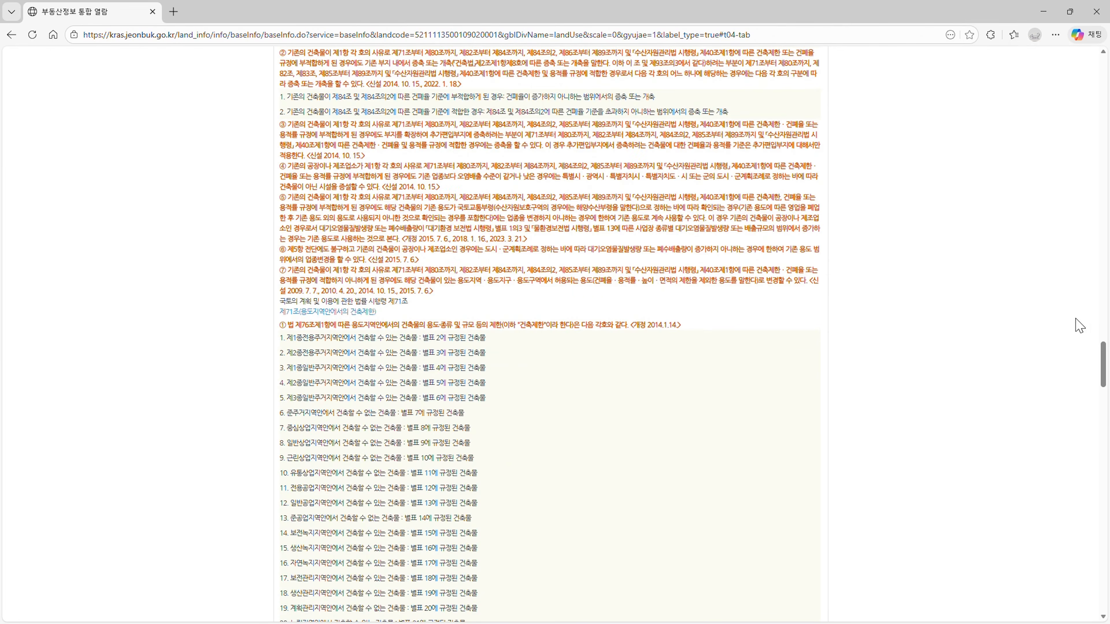
left_click_drag(1102, 365, 1102, 65)
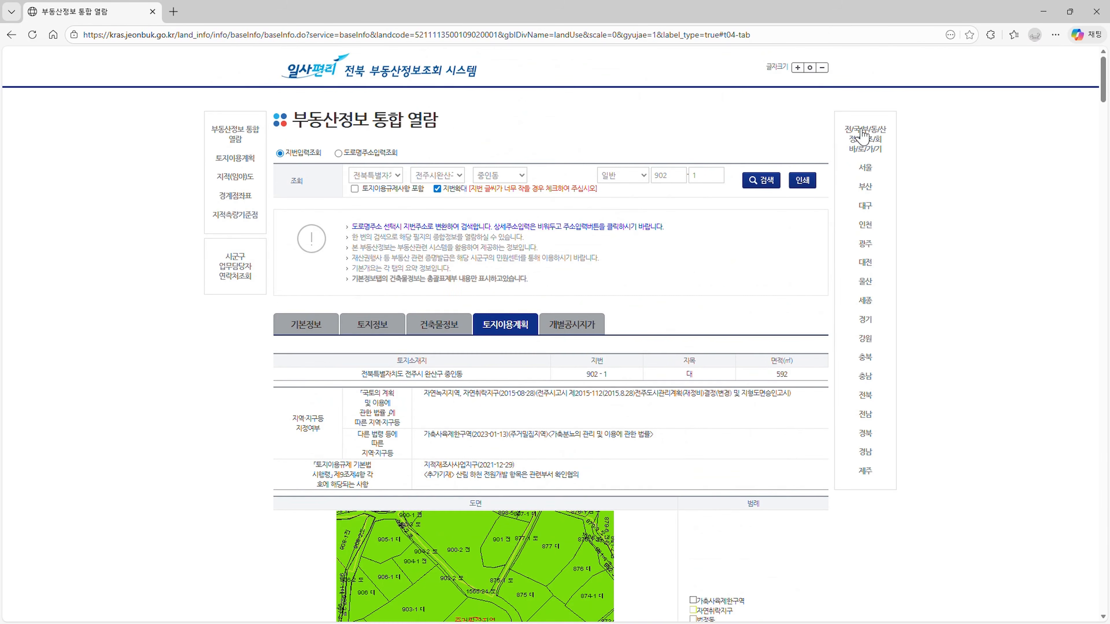
Print the parcel's land use plan with its regulation details.
left_click(806, 182)
scroll(584, 273, "down", 5)
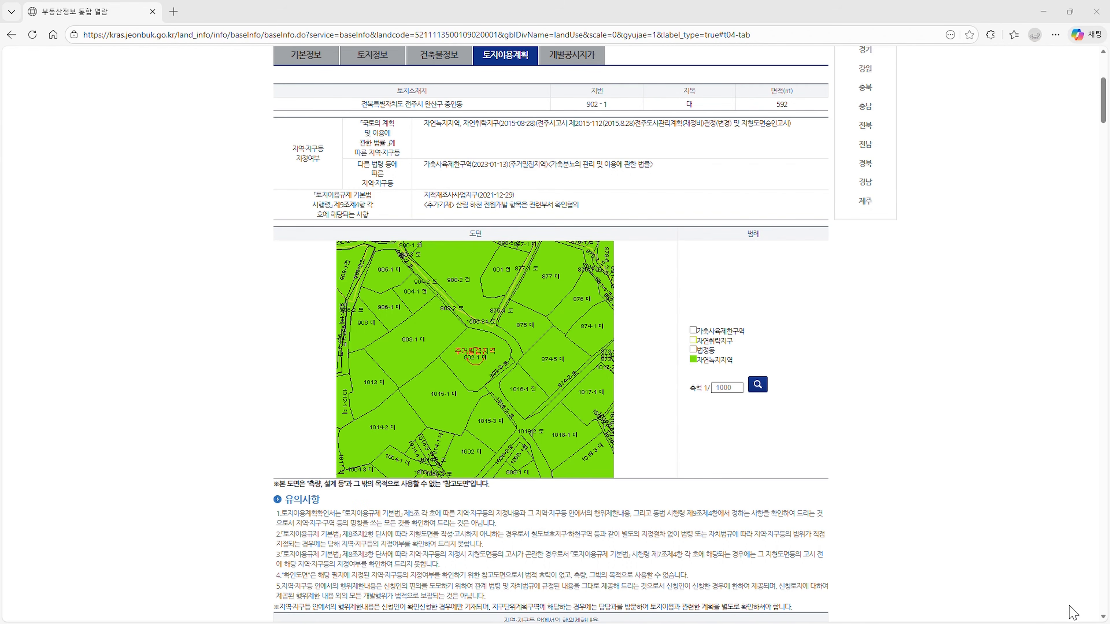
scroll(818, 292, "up", 5)
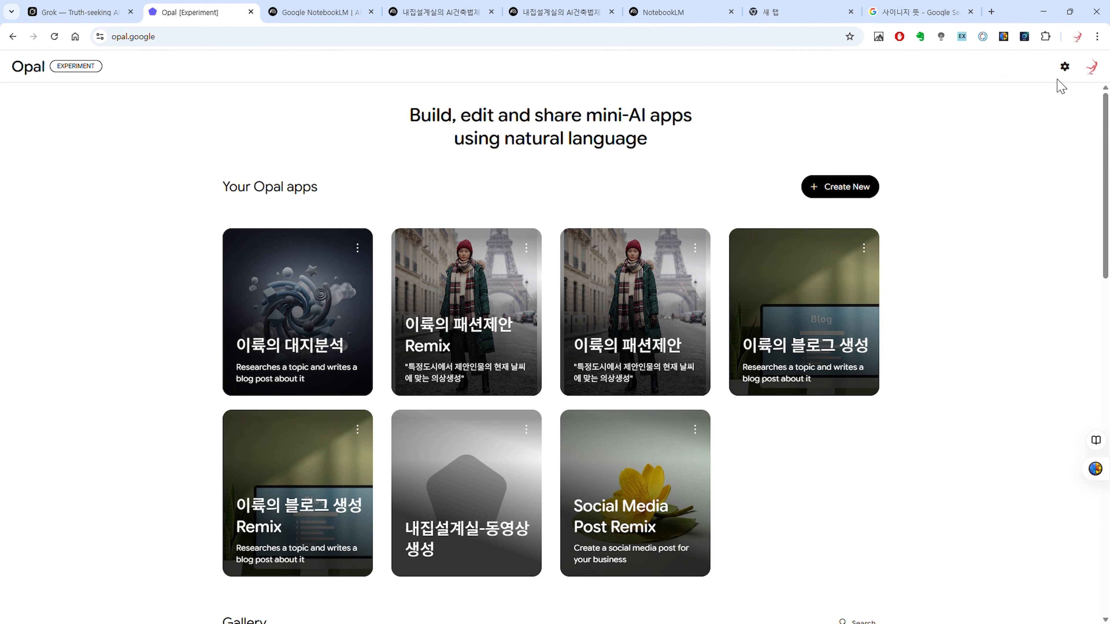
Switch to Google Opal, open the 이륙의 대지분석 app from the user's own apps, and review its workflow.
left_click_drag(559, 125, 600, 150)
left_click(598, 152)
left_click_drag(441, 125, 483, 155)
left_click(484, 155)
scroll(491, 167, "down", 5)
scroll(491, 167, "up", 5)
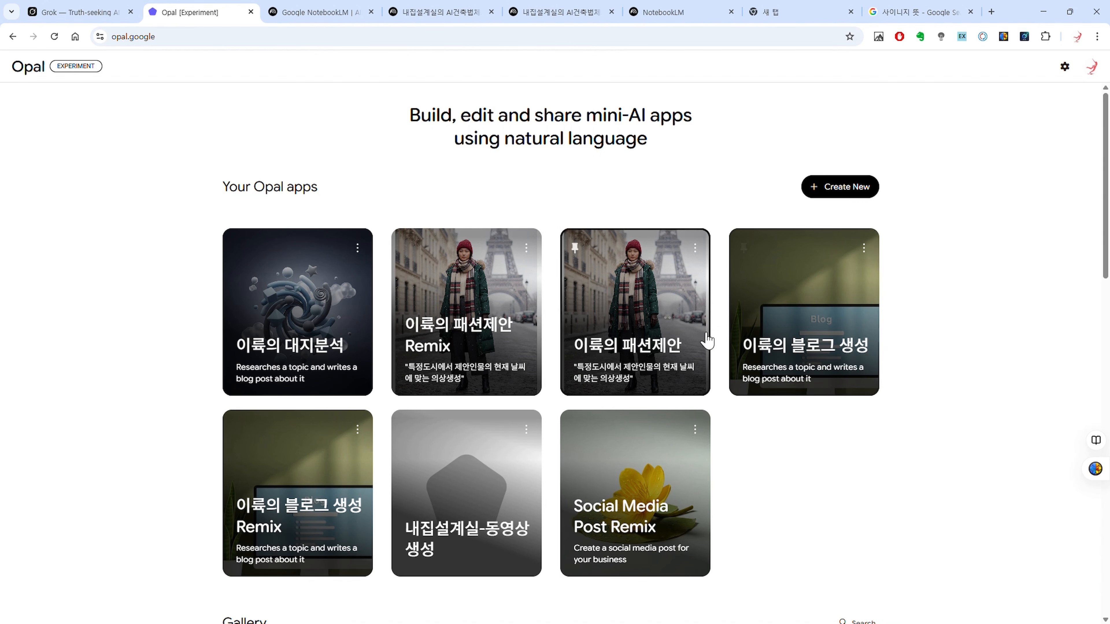
left_click(303, 334)
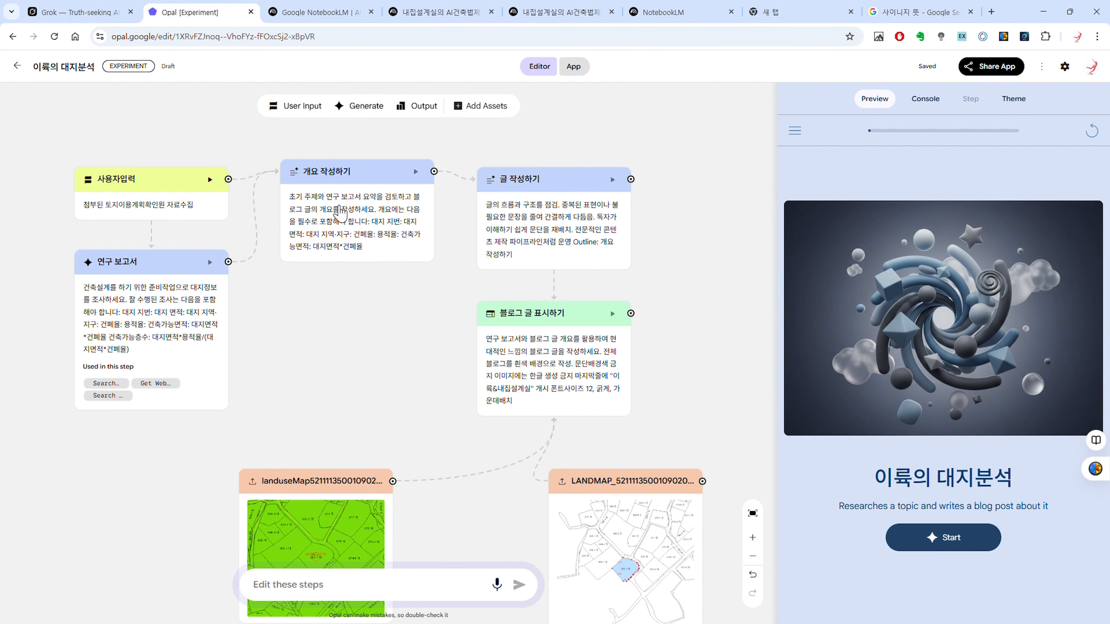
scroll(703, 368, "down", 3)
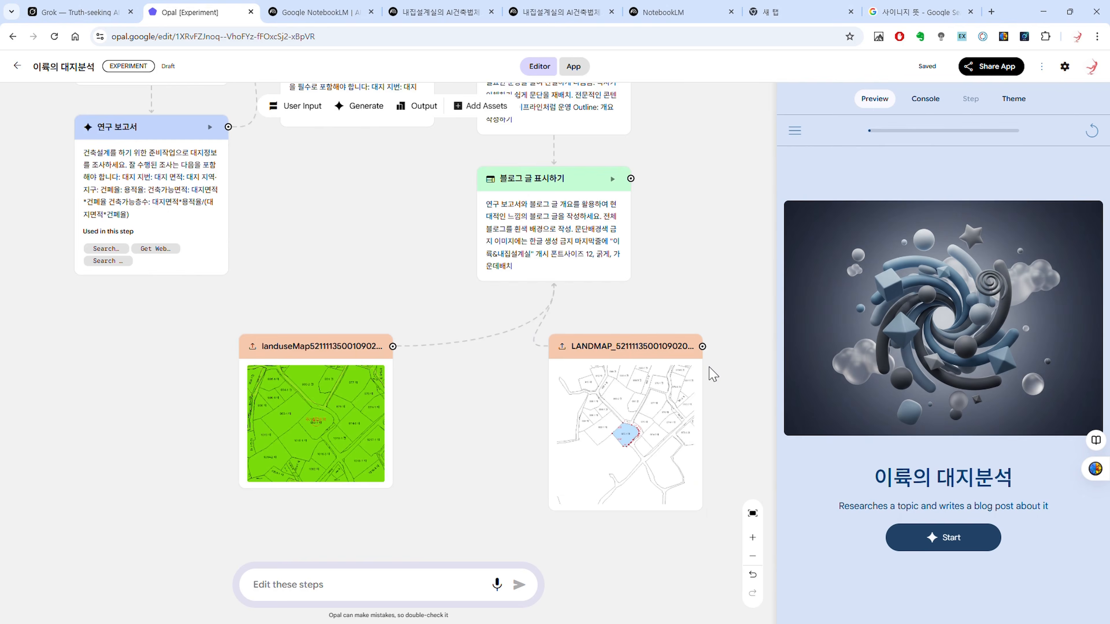
scroll(708, 367, "up", 3)
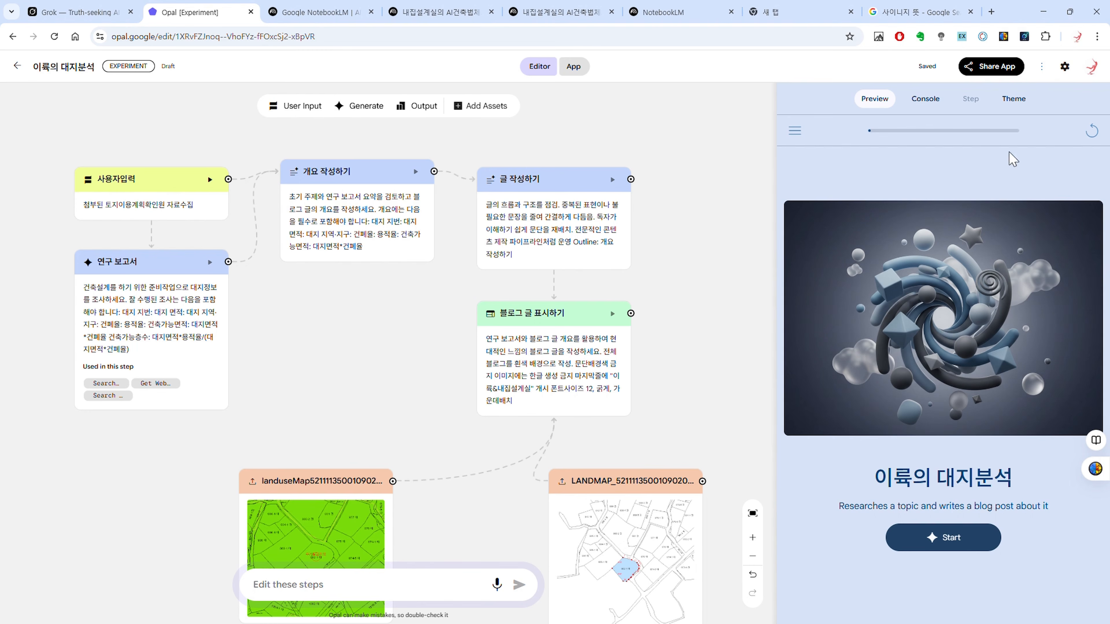
Start the 이륙의 대지분석 app in the preview, upload the land use plan PDF from the device, and submit it.
left_click(951, 538)
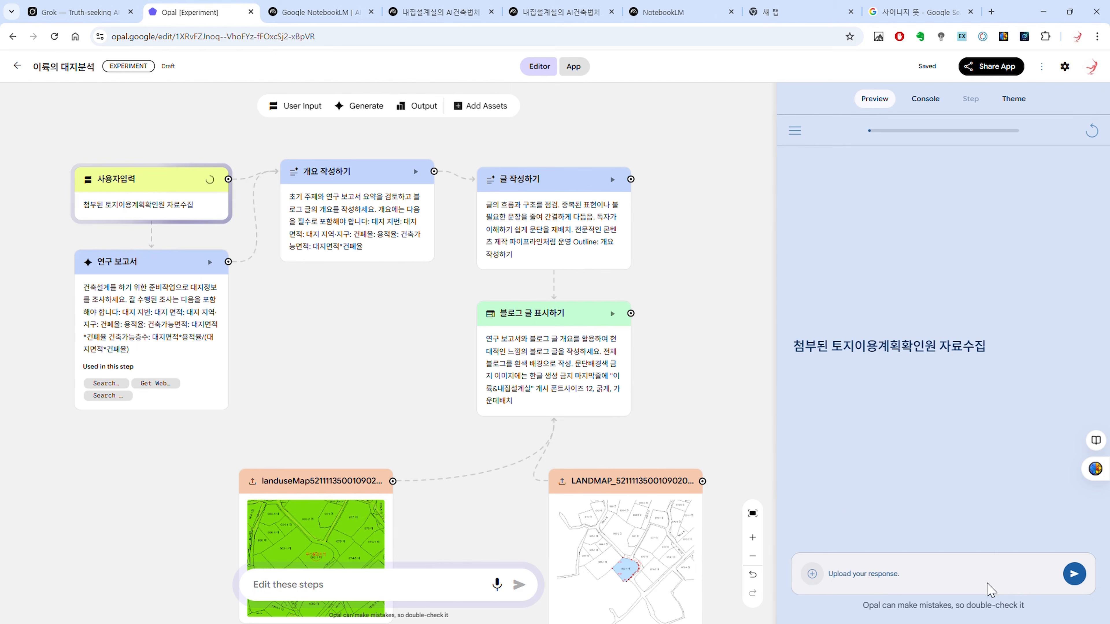
left_click(811, 574)
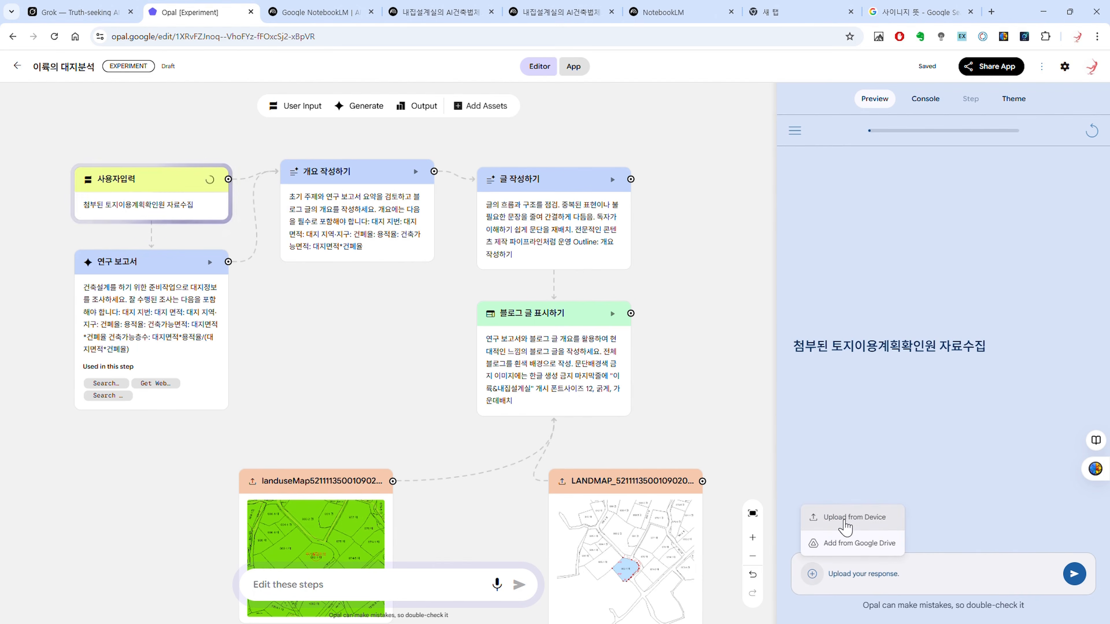
left_click(842, 527)
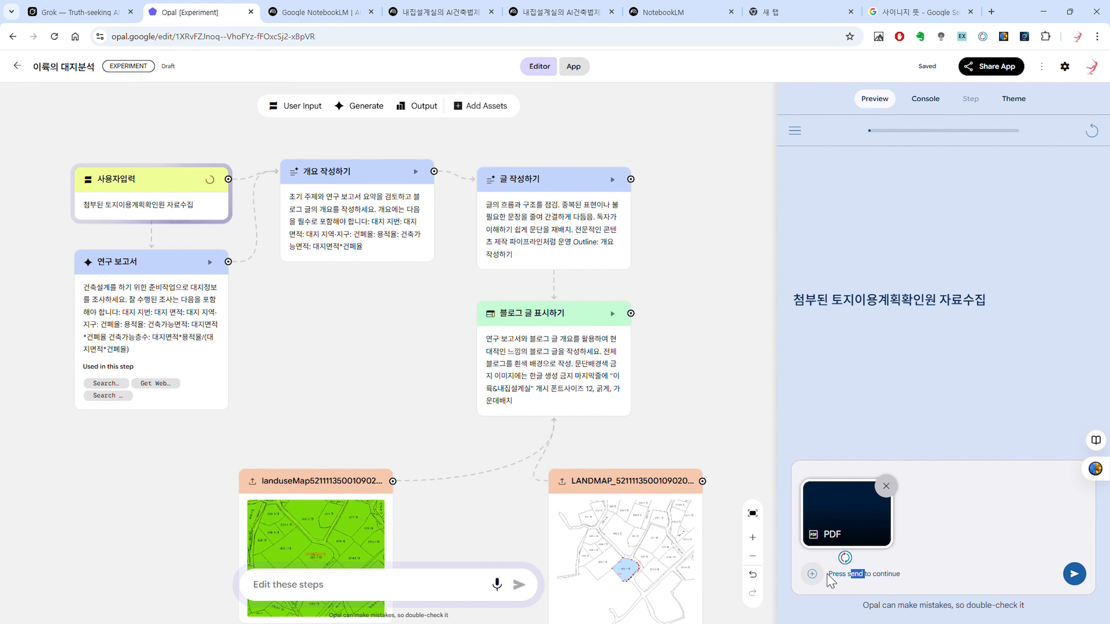
left_click(811, 574)
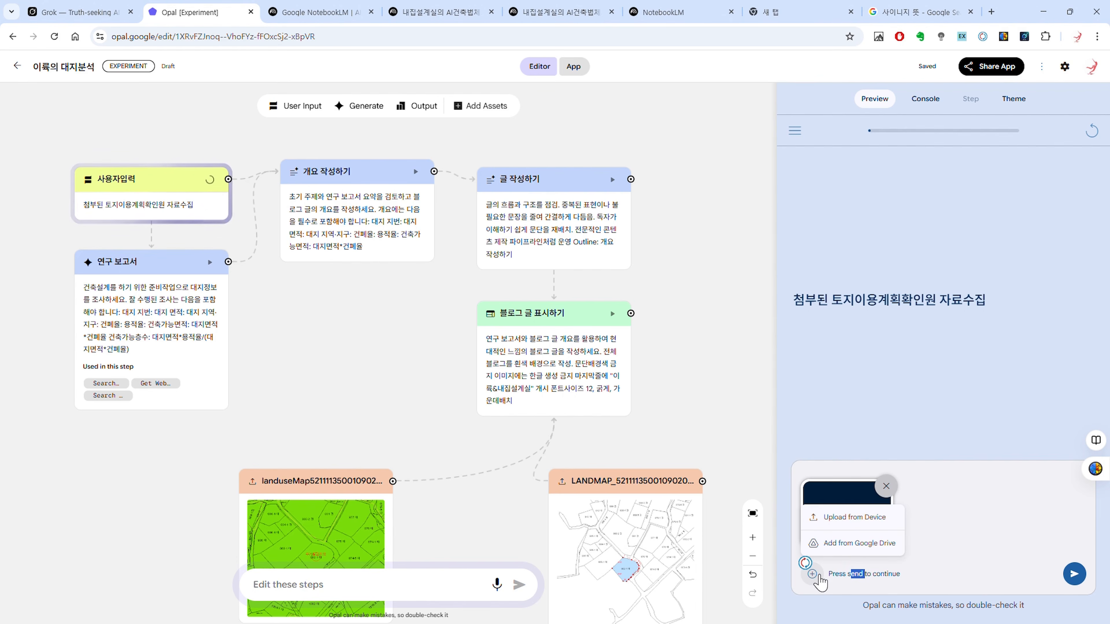
left_click(919, 581)
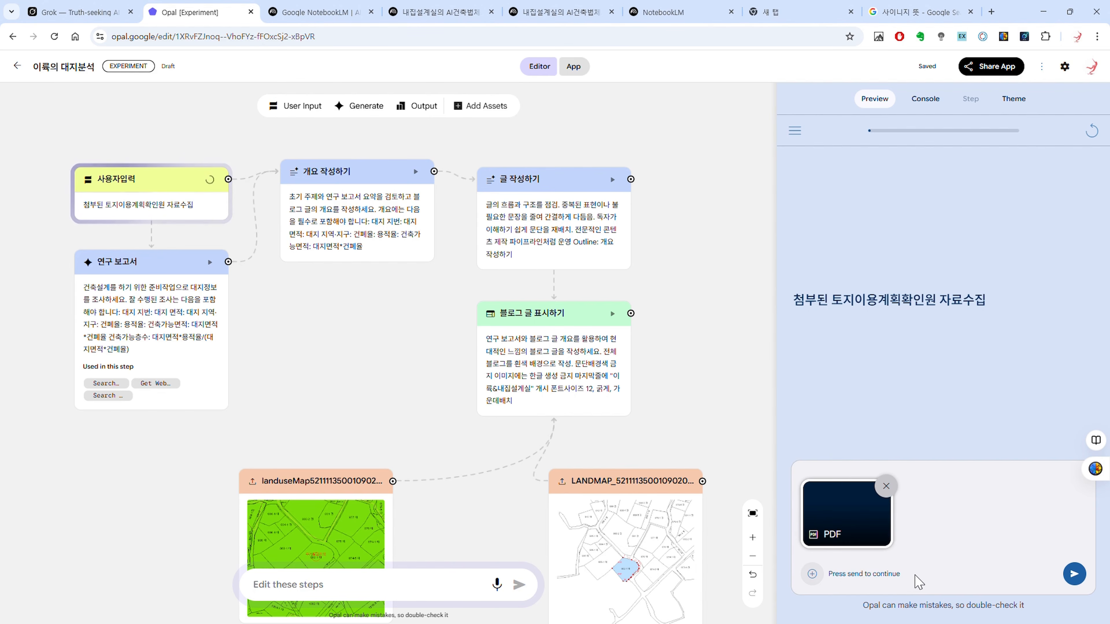
triple_click(865, 585)
left_click(895, 586)
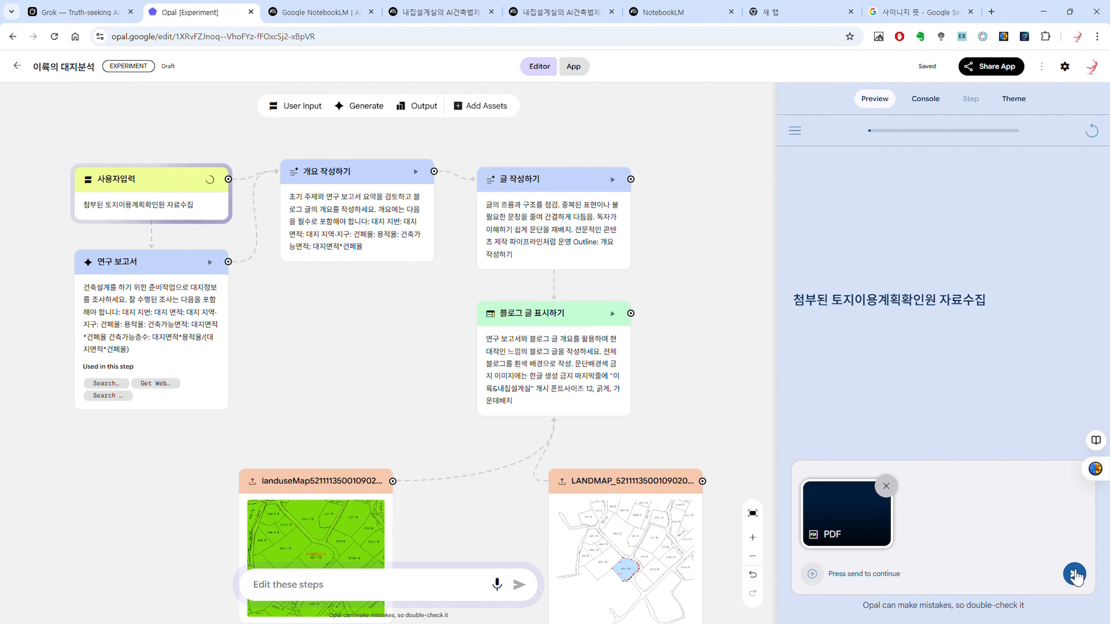
left_click(1075, 575)
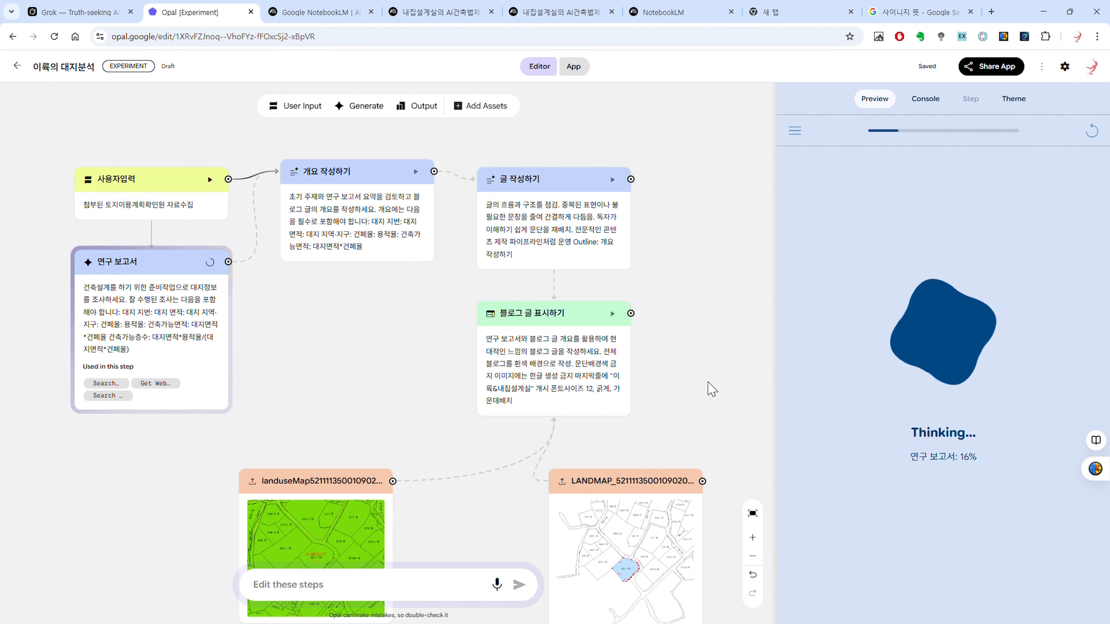
scroll(704, 386, "down", 3)
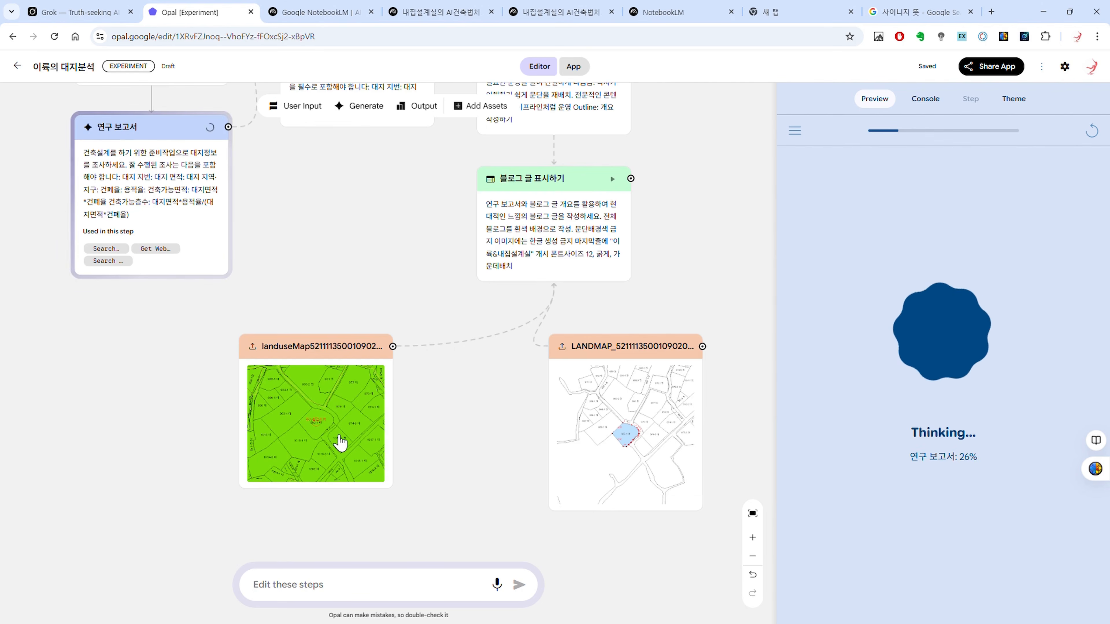
scroll(340, 442, "up", 3)
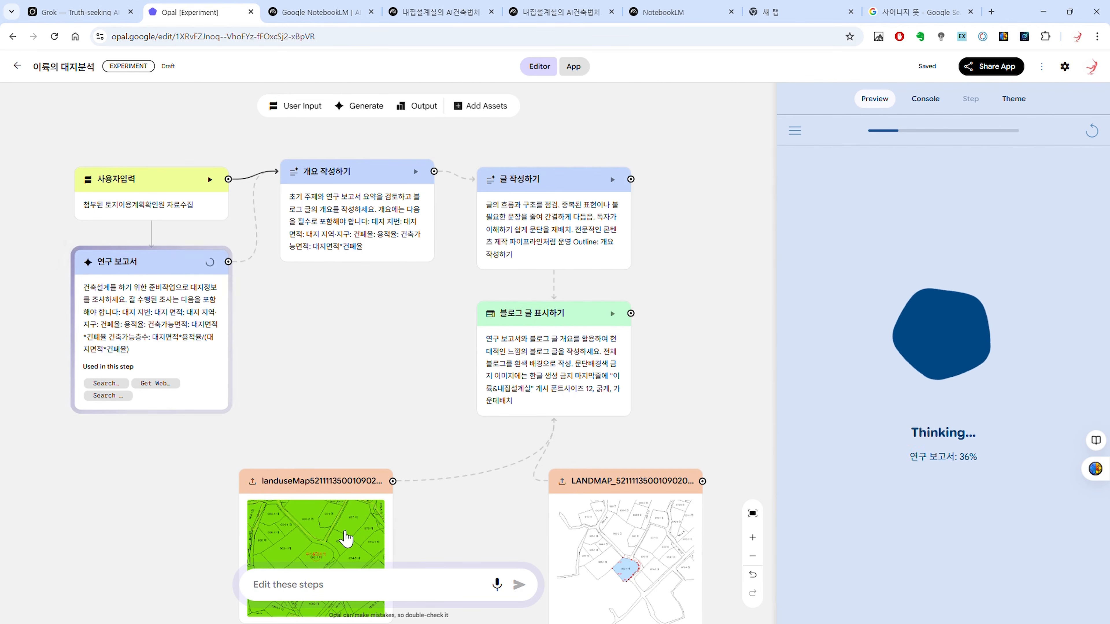
scroll(349, 535, "down", 6)
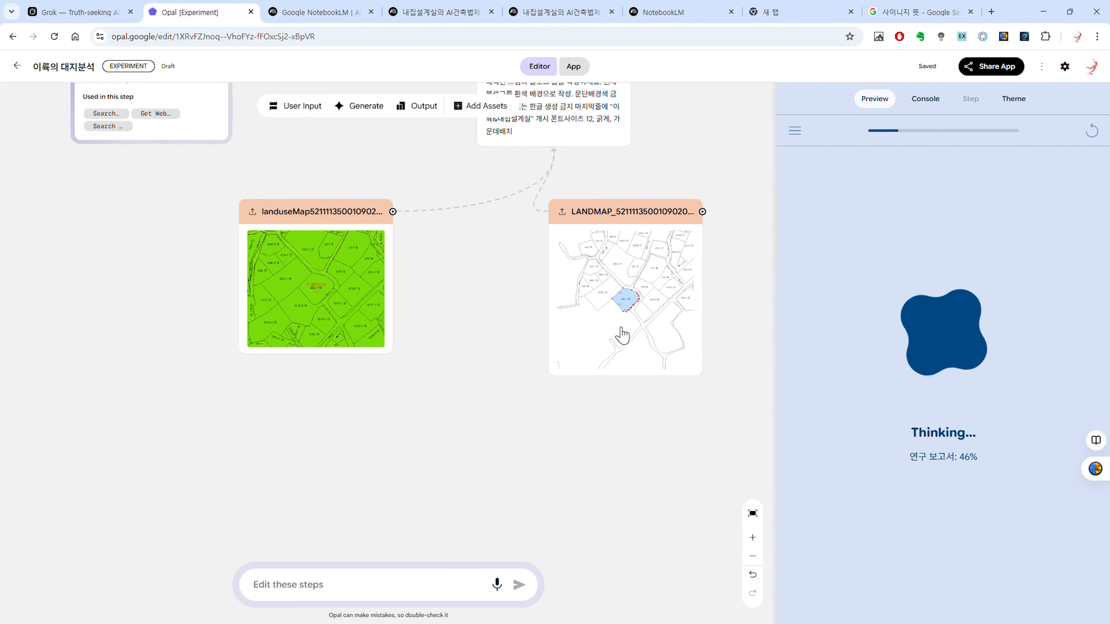
scroll(441, 335, "up", 9)
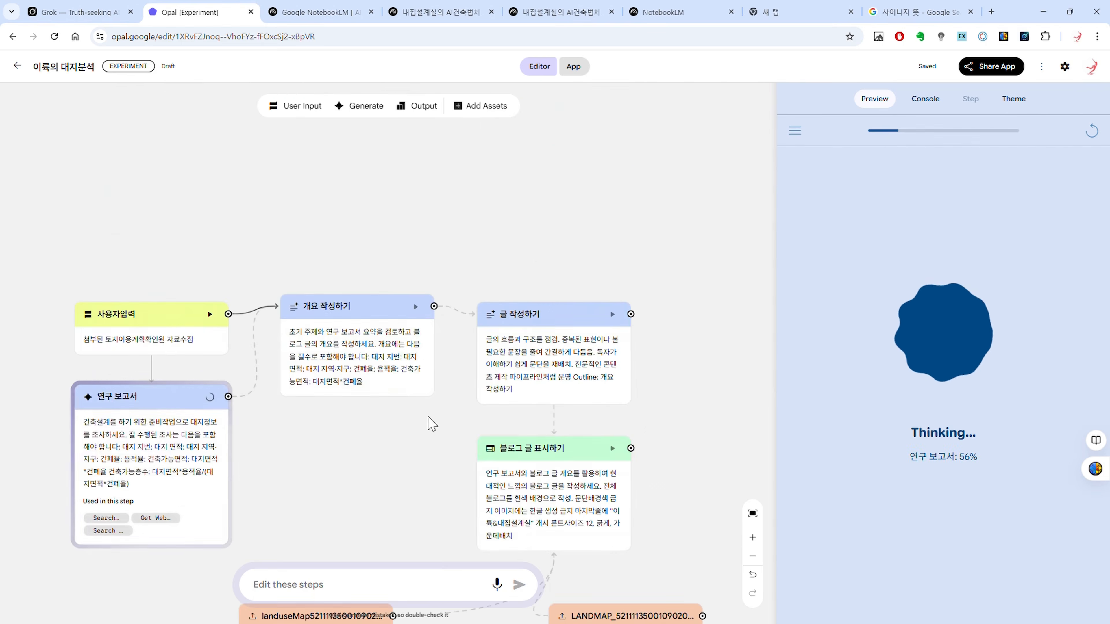
scroll(435, 423, "down", 6)
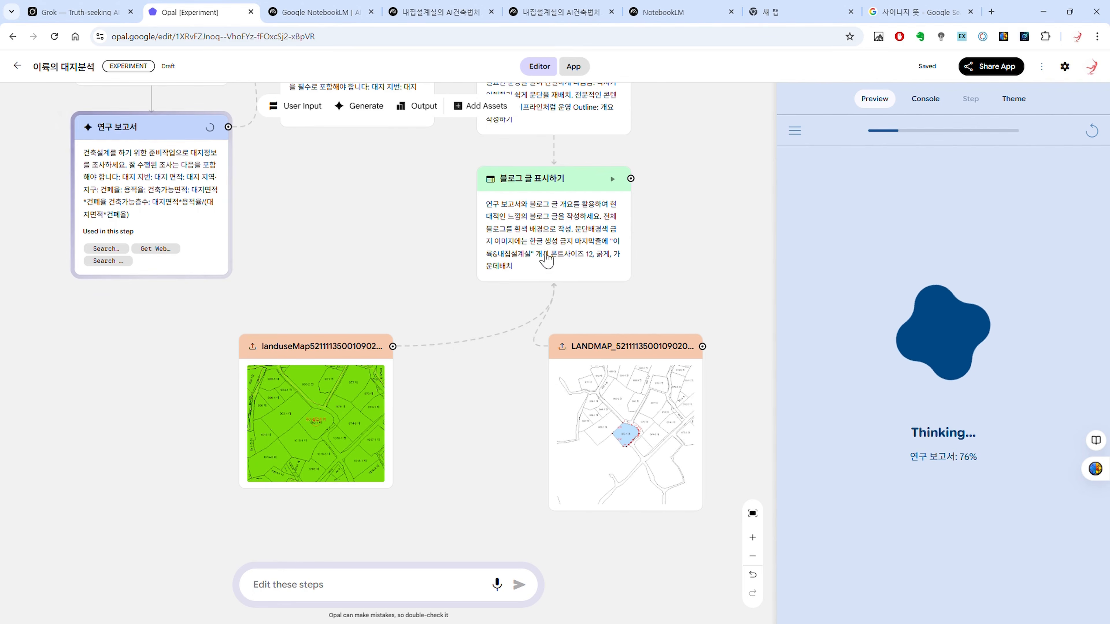
Examine the 이륙의 대지분석 workflow from the user input and 연구 보고서 steps down to the attached land maps.
scroll(551, 256, "up", 3)
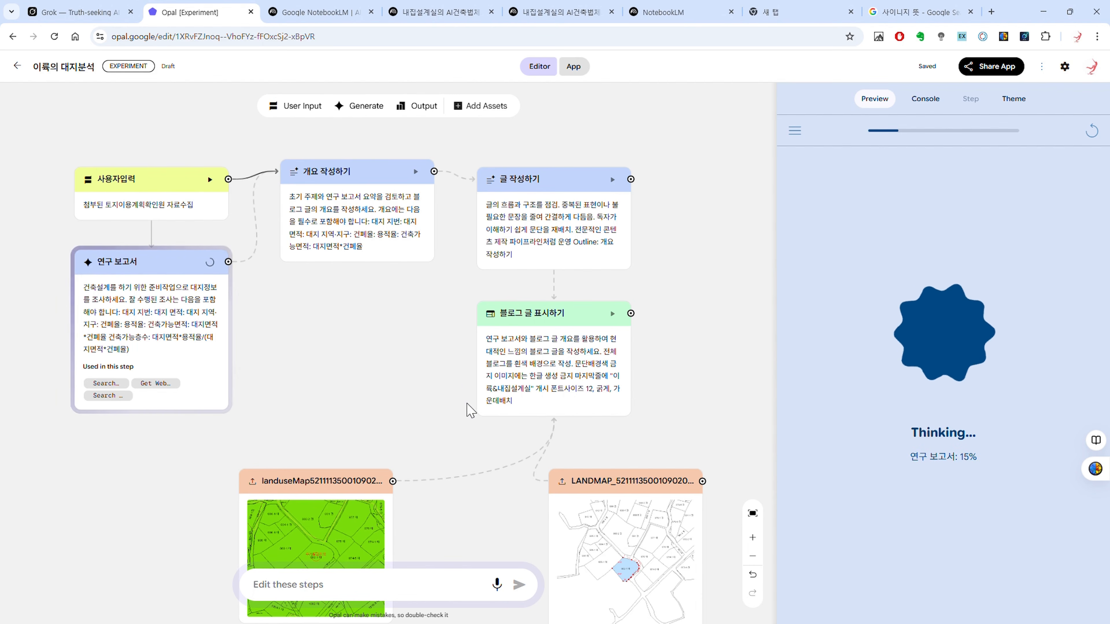
scroll(464, 416, "down", 3)
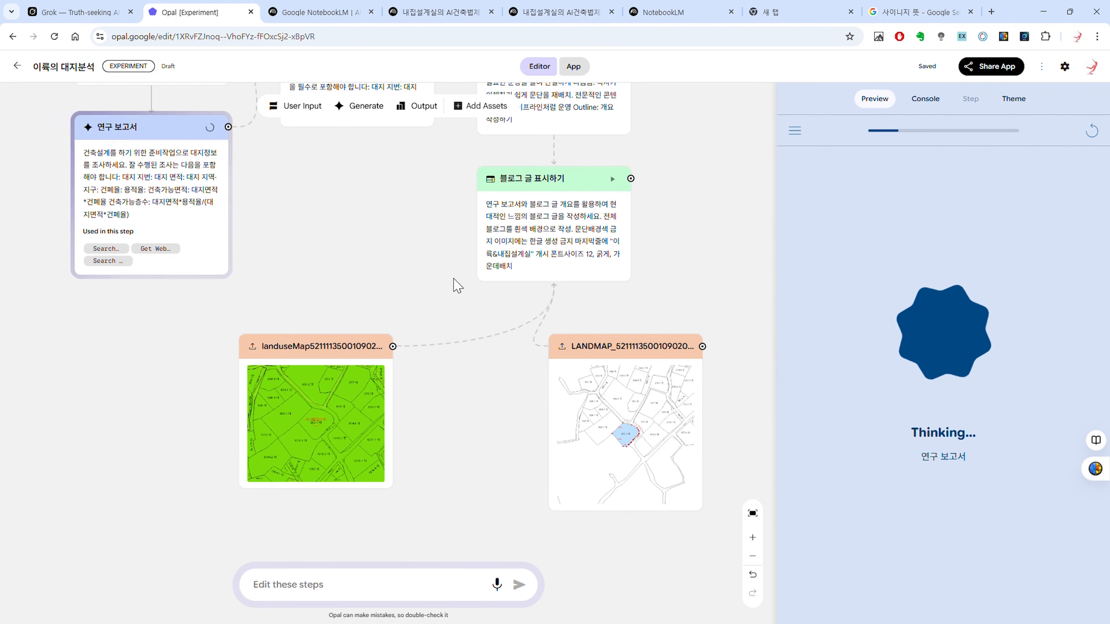
scroll(453, 290, "up", 3)
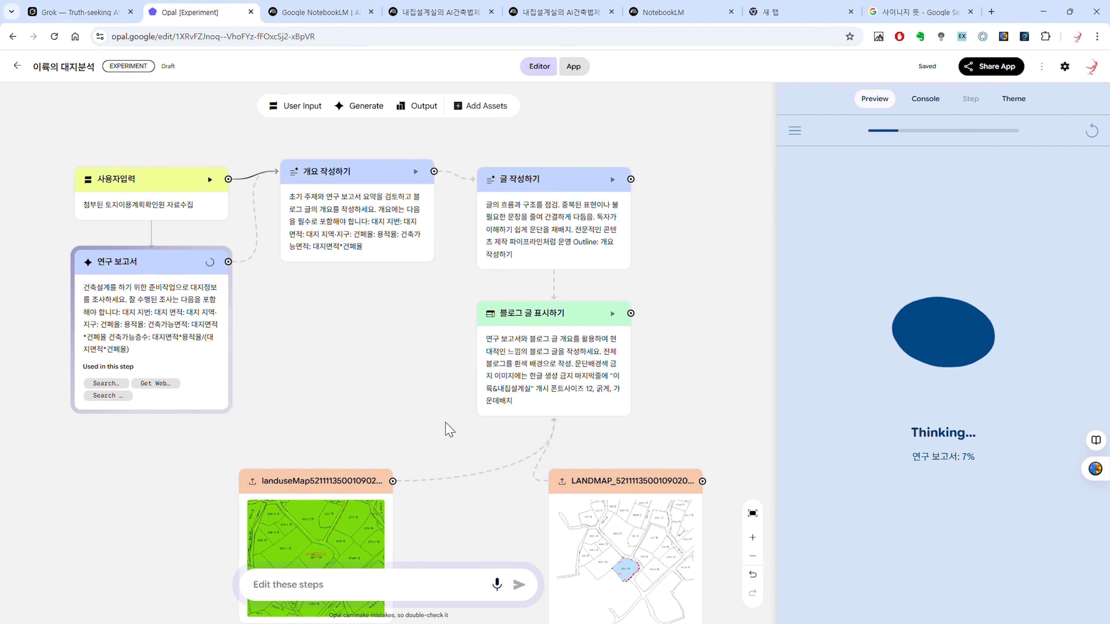
scroll(453, 434, "down", 3)
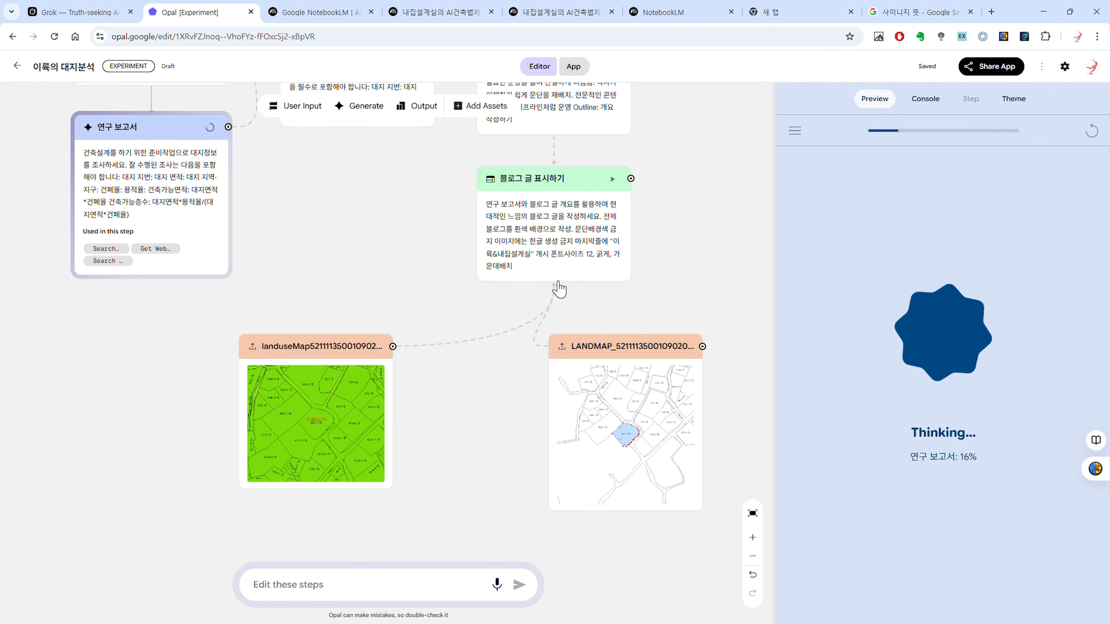
scroll(668, 362, "up", 3)
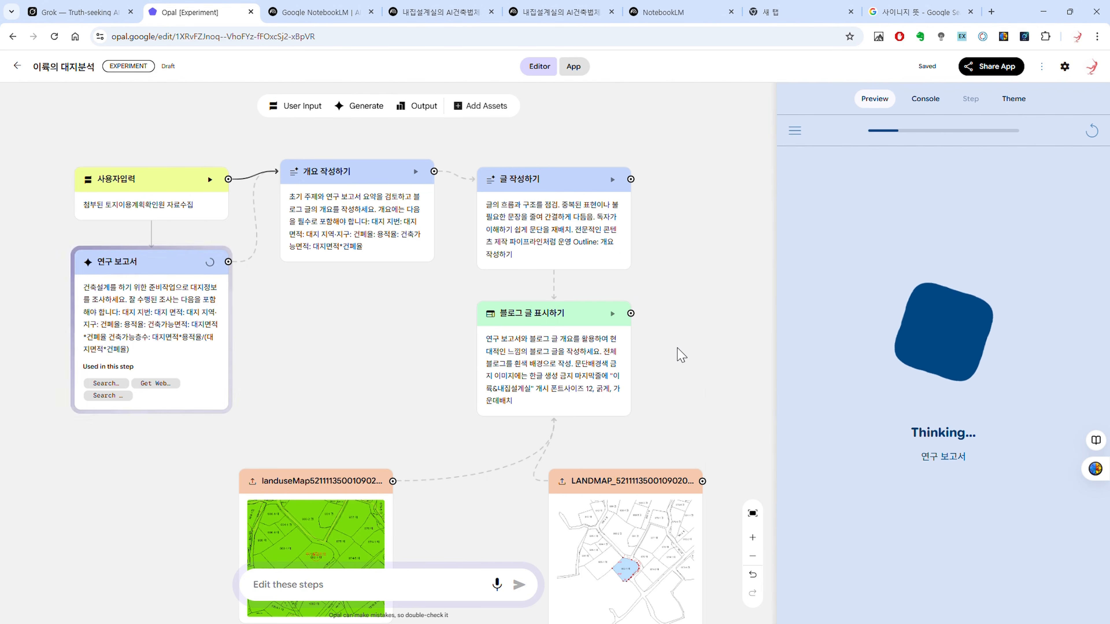
scroll(683, 353, "down", 3)
scroll(687, 349, "up", 3)
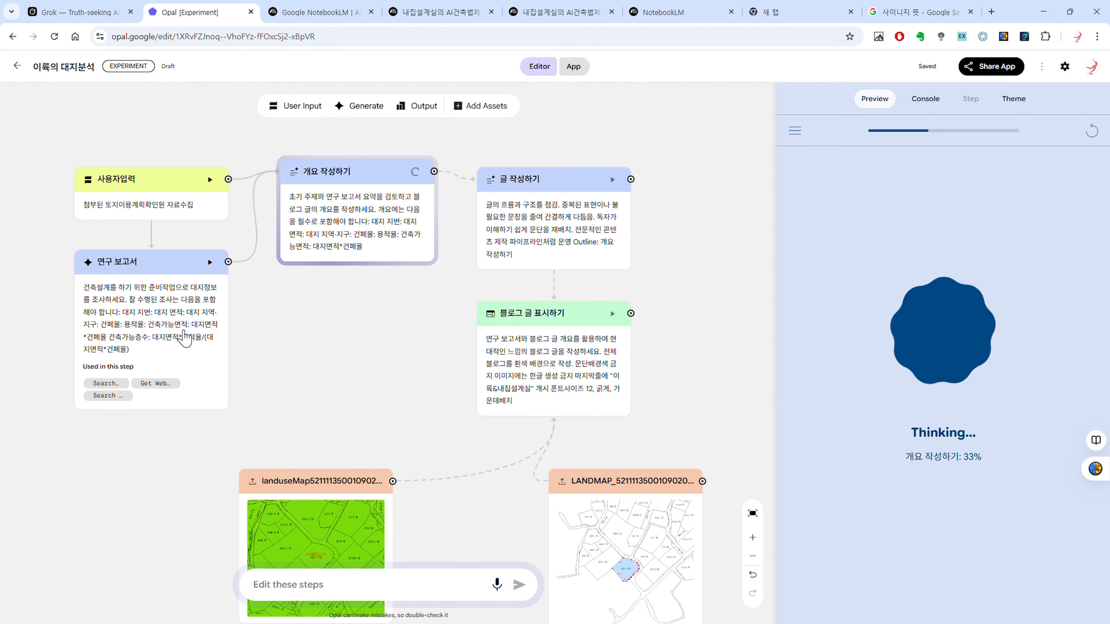
scroll(182, 338, "down", 5)
scroll(182, 338, "up", 5)
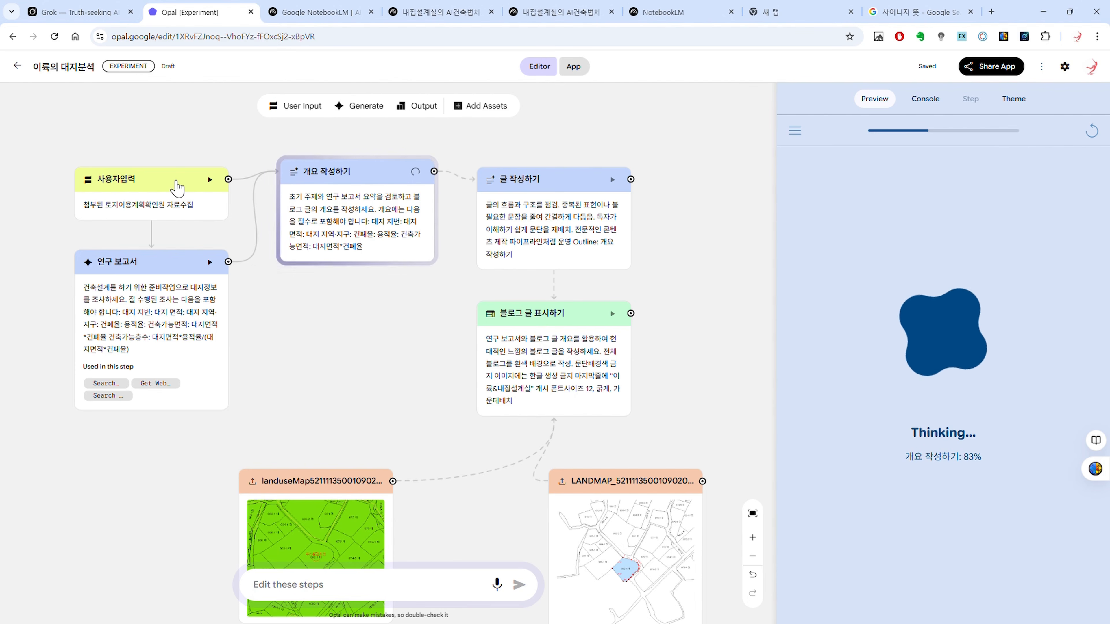
View the 사용자입력 step's details, return to the app preview, and look over the workflow during the run.
left_click_drag(178, 186, 168, 177)
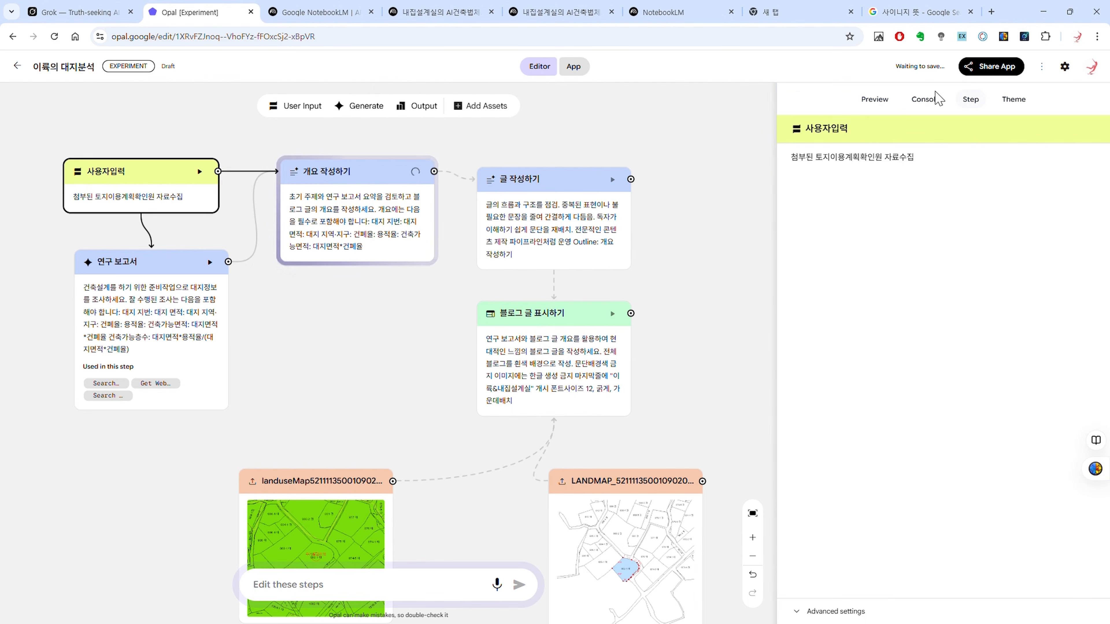
left_click(887, 100)
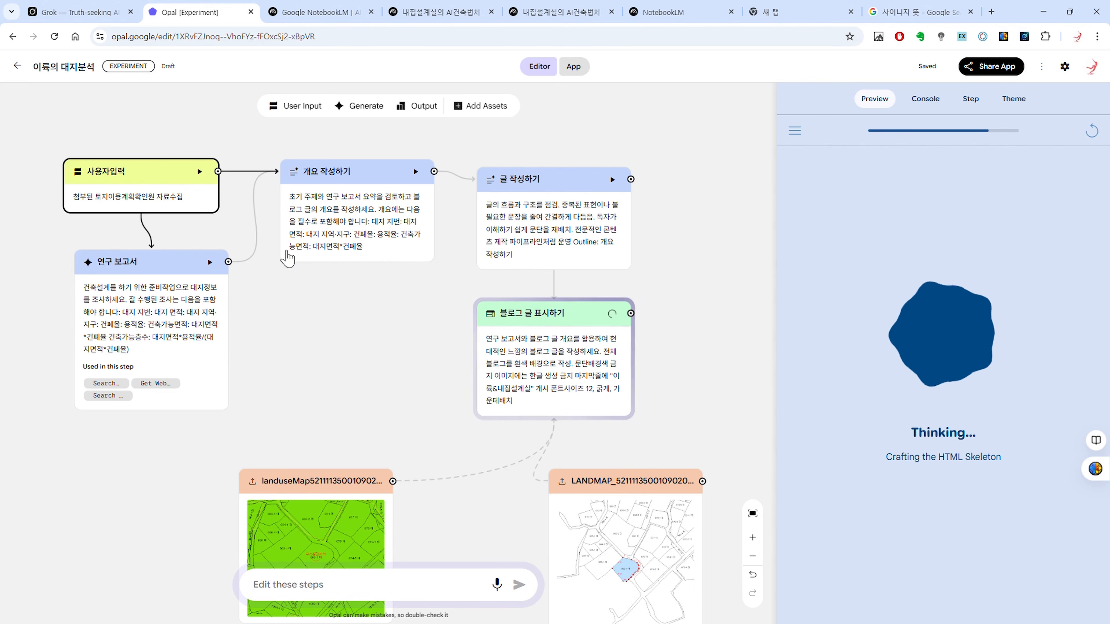
scroll(338, 307, "down", 3)
scroll(338, 307, "up", 3)
scroll(339, 308, "up", 3)
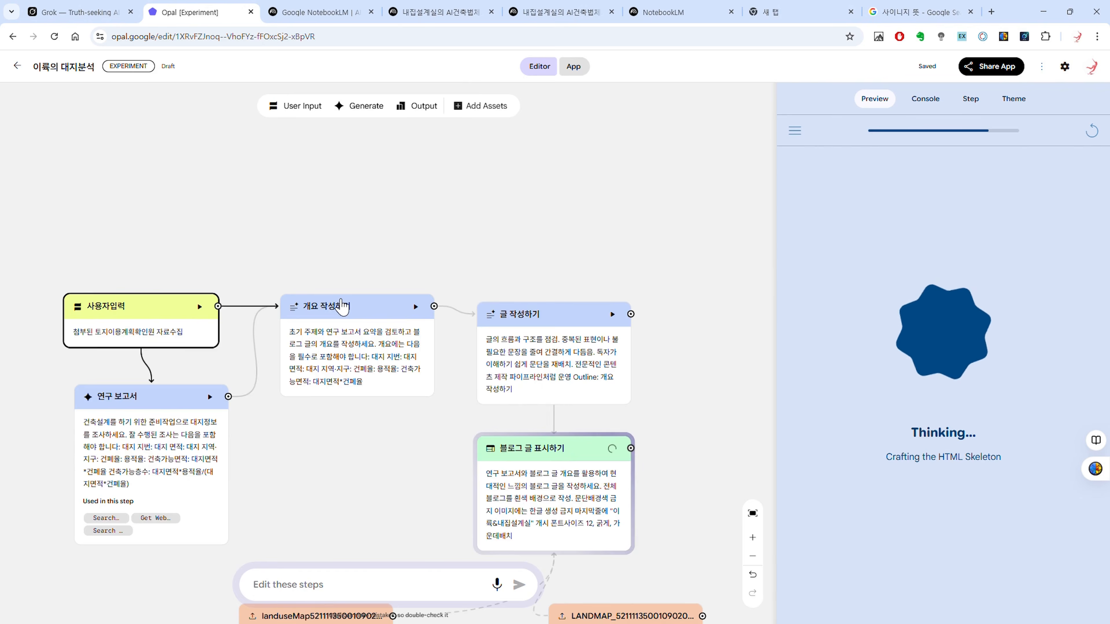
scroll(339, 308, "down", 3)
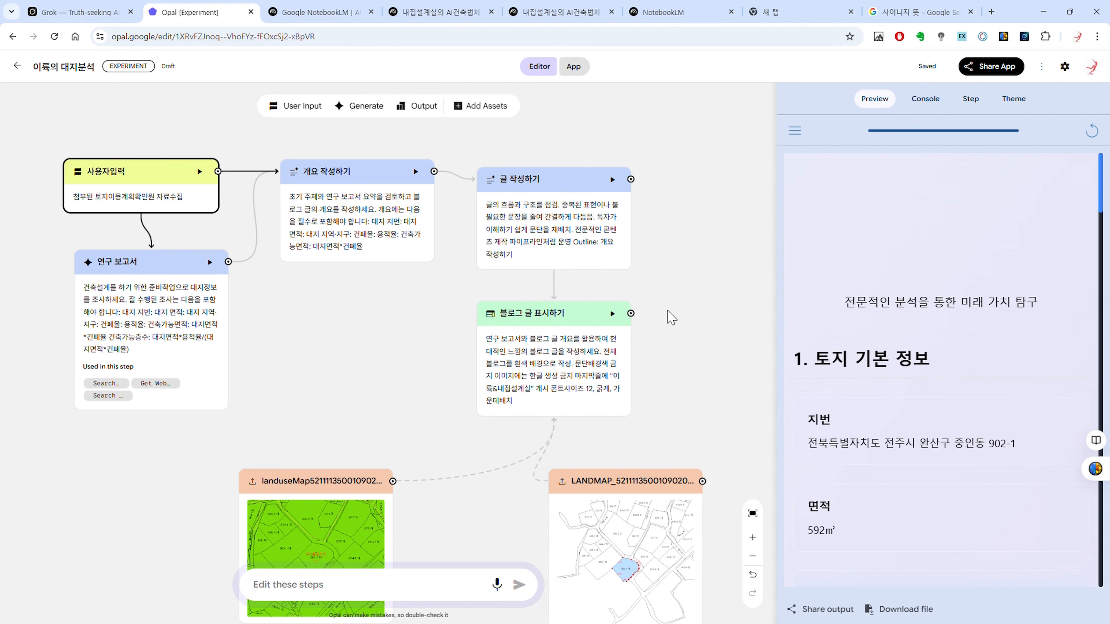
Read the 토지 기본 정보 and 건축 규제 sections of the generated blog post.
scroll(891, 326, "down", 6)
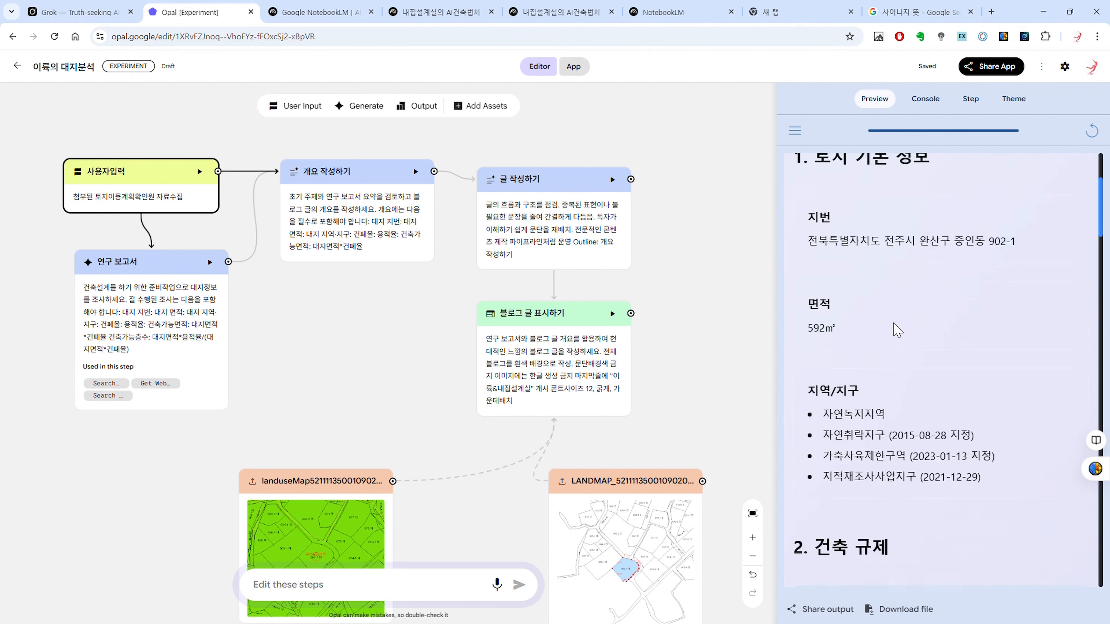
scroll(888, 322, "up", 3)
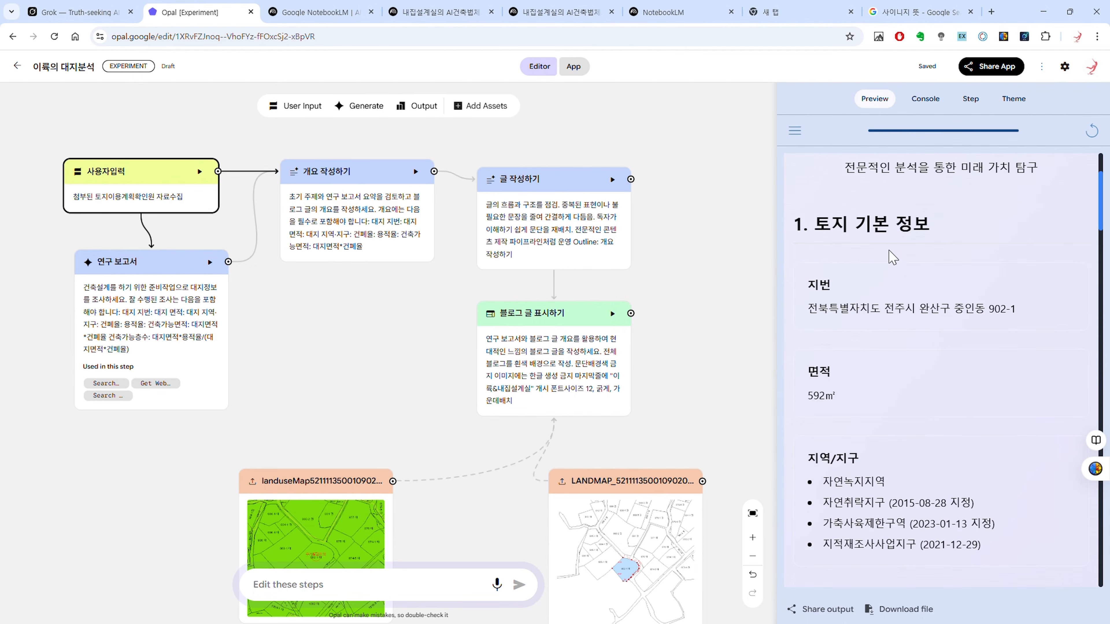
scroll(869, 291, "down", 5)
scroll(876, 292, "down", 3)
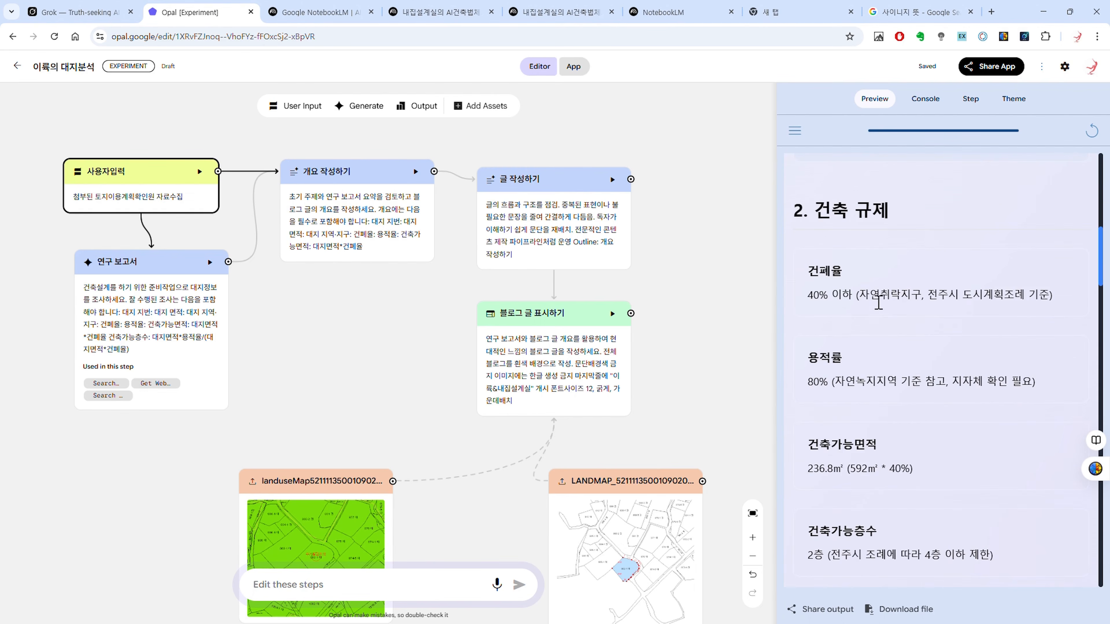
scroll(866, 309, "down", 3)
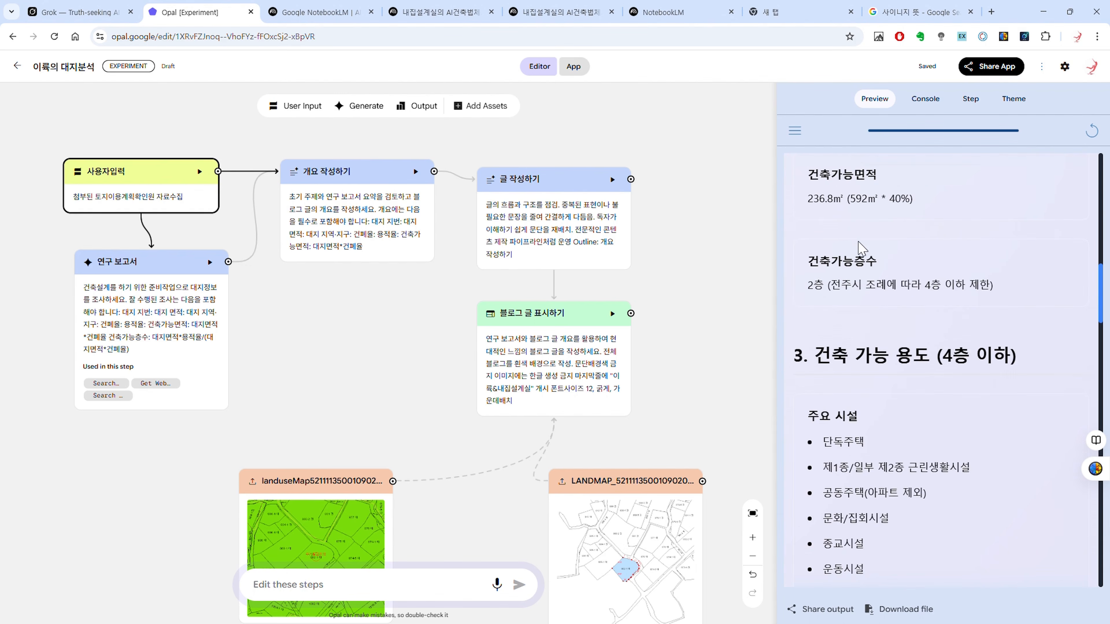
scroll(867, 341, "up", 3)
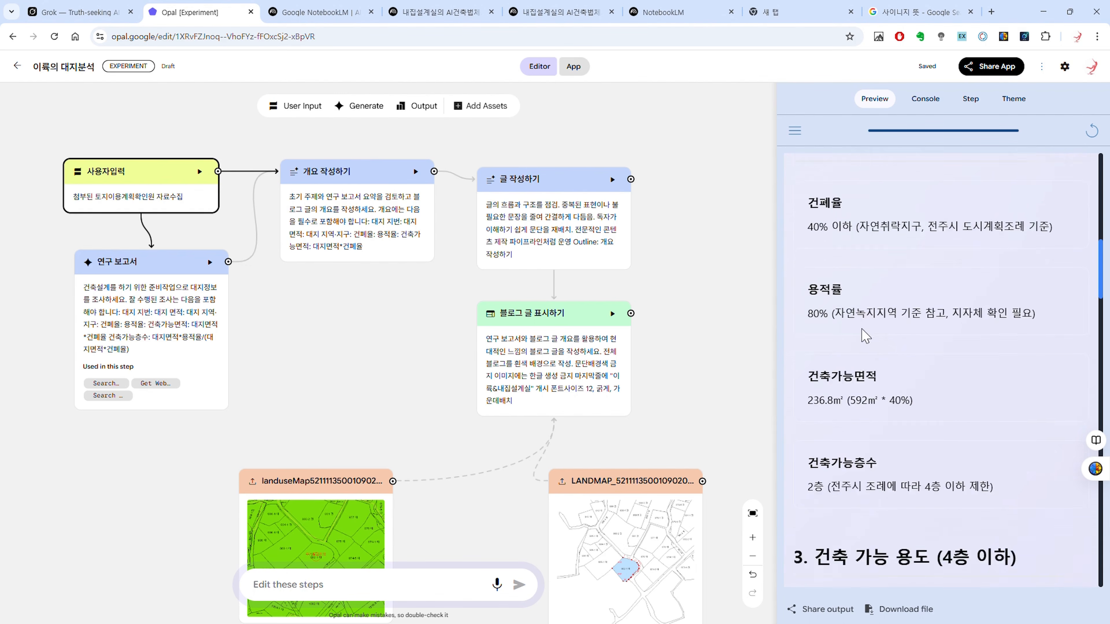
scroll(856, 332, "down", 6)
scroll(870, 349, "up", 3)
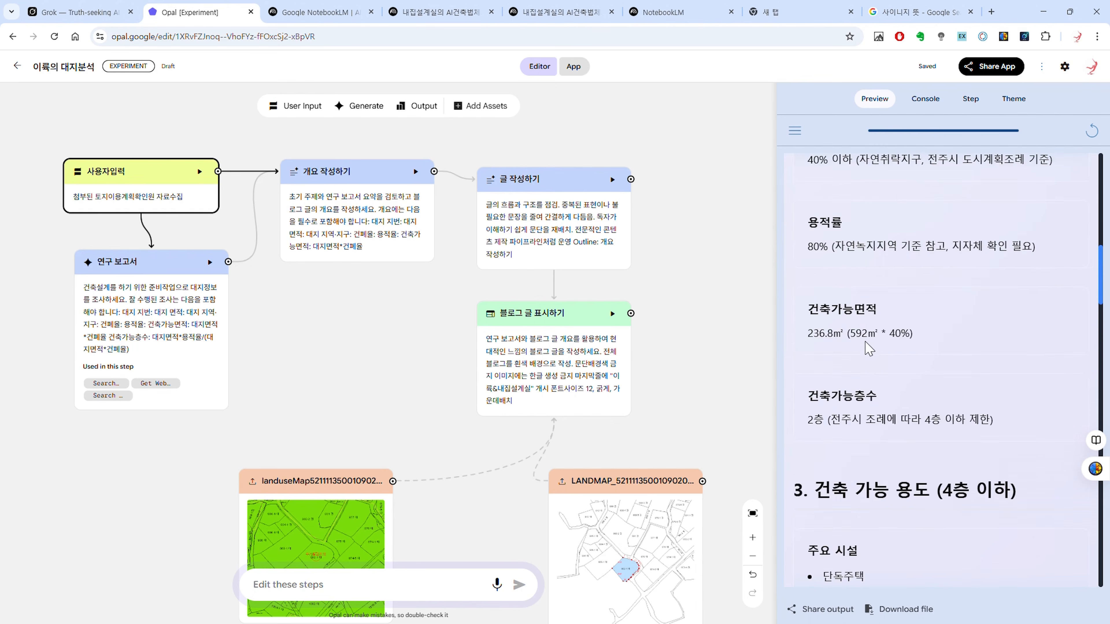
scroll(865, 350, "down", 3)
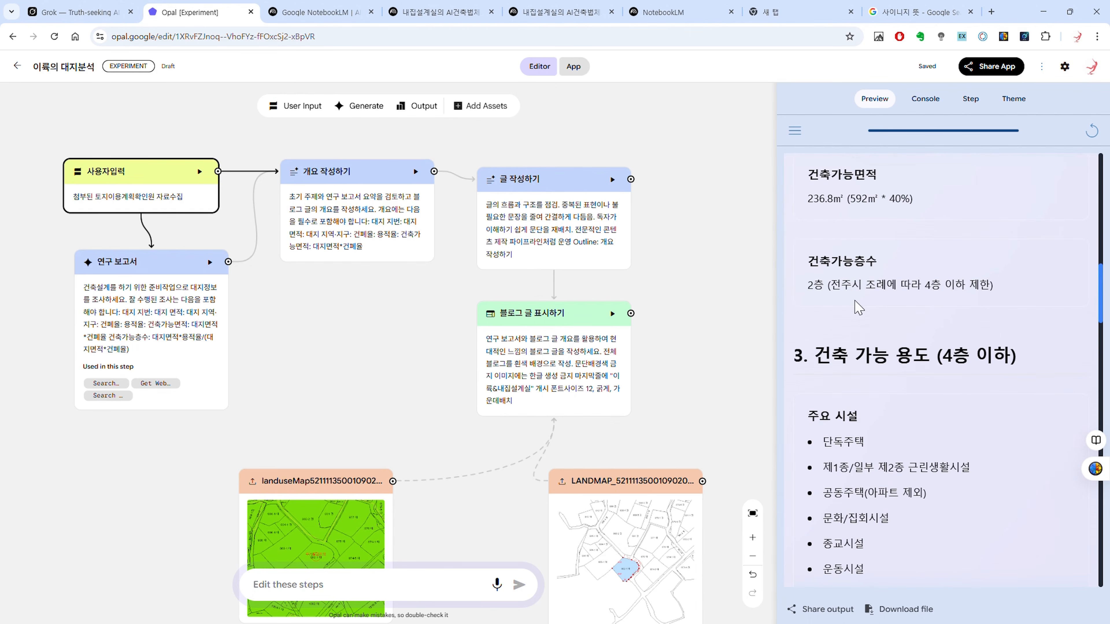
Read the permitted building uses and the 가축사육제한 rules in the 건축 가능 용도 section.
scroll(858, 307, "down", 6)
scroll(854, 284, "down", 4)
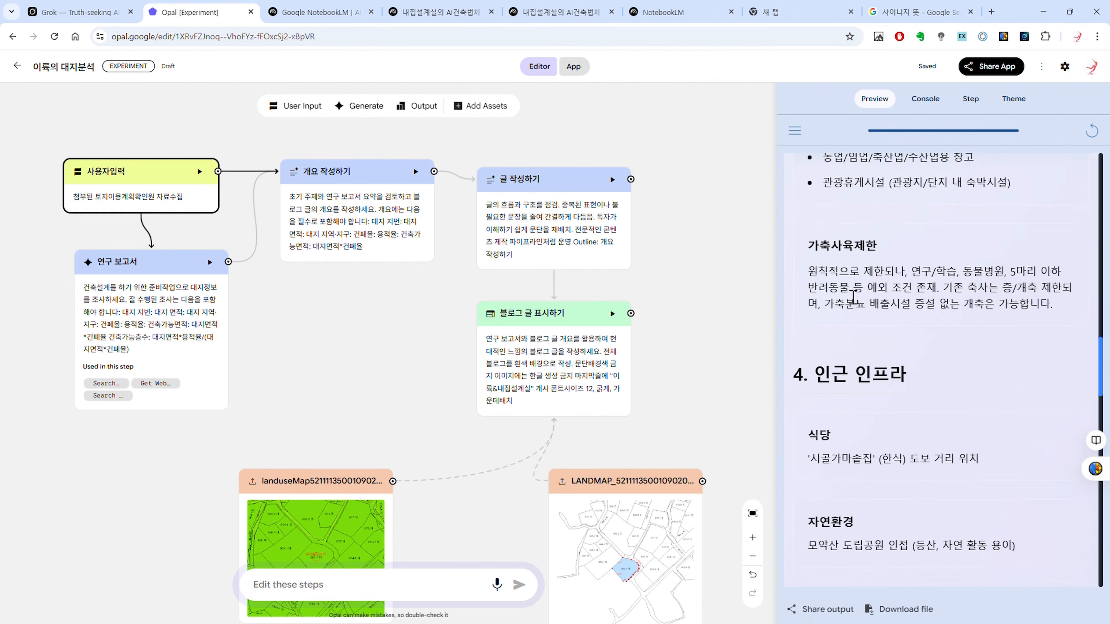
scroll(848, 302, "up", 1)
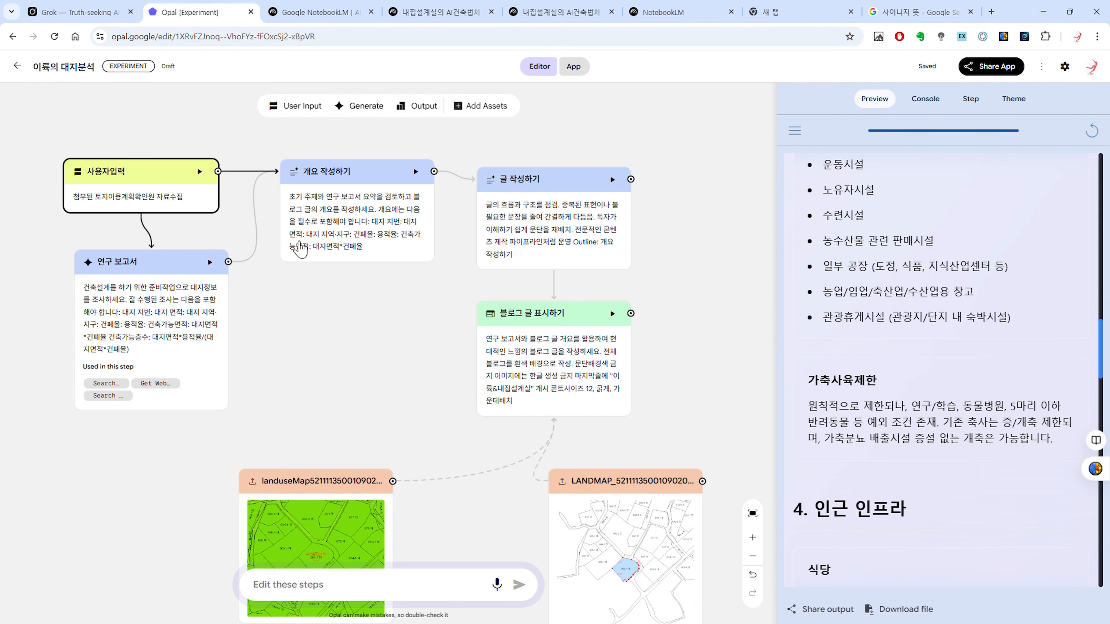
scroll(854, 338, "down", 3)
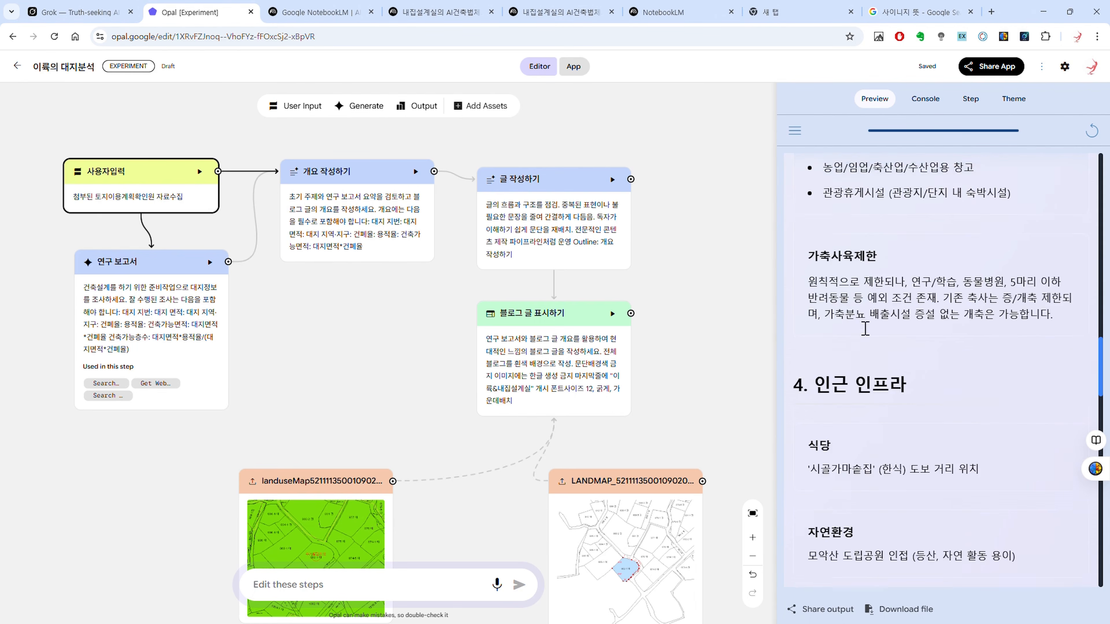
scroll(853, 338, "up", 5)
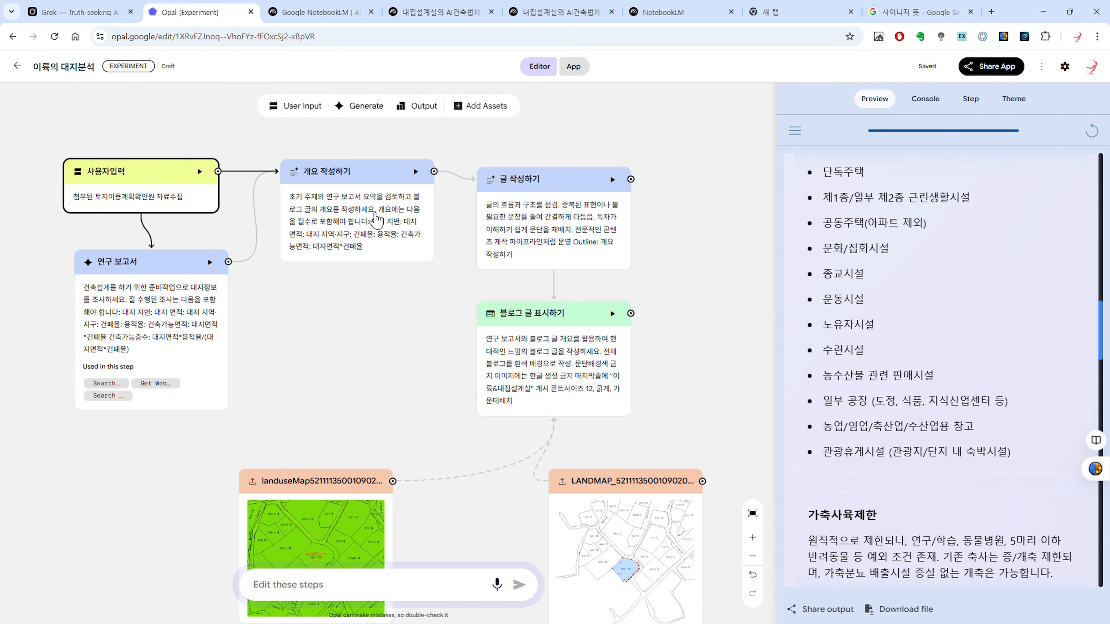
Read the 인근 인프라 and 개발 잠재력 sections and inspect the land maps at the end of the post.
scroll(883, 321, "down", 9)
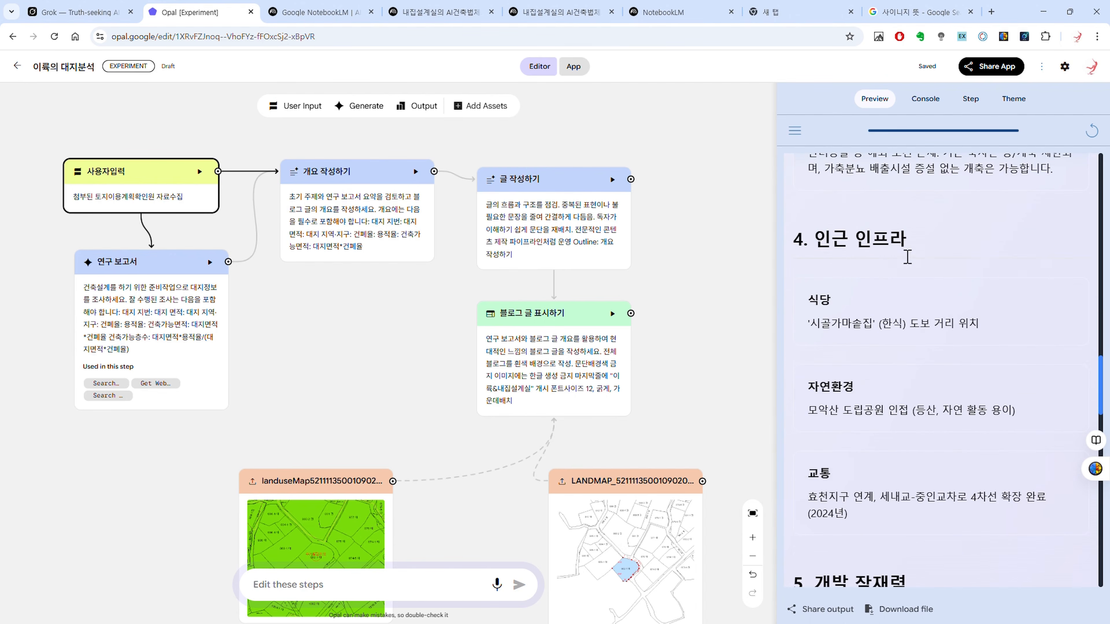
scroll(860, 335, "down", 3)
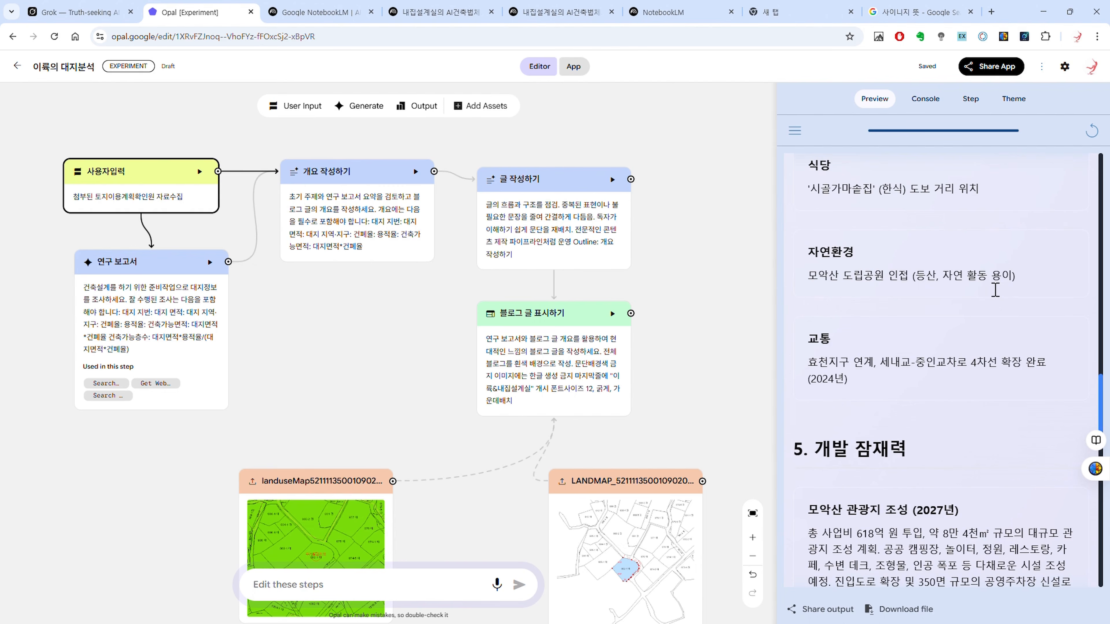
scroll(846, 393, "down", 6)
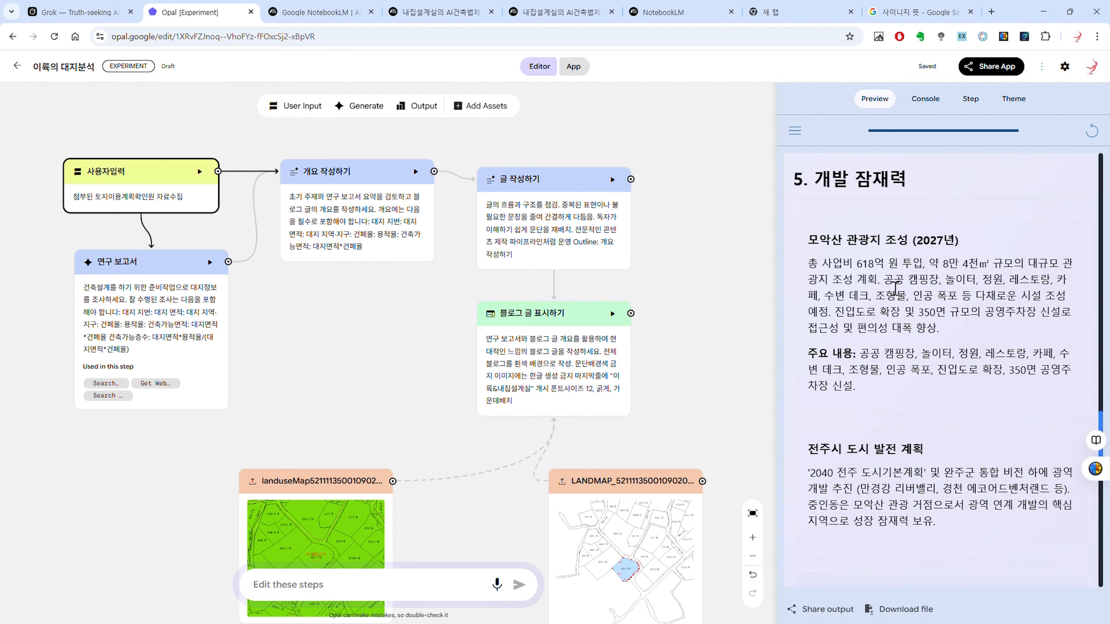
scroll(864, 319, "down", 8)
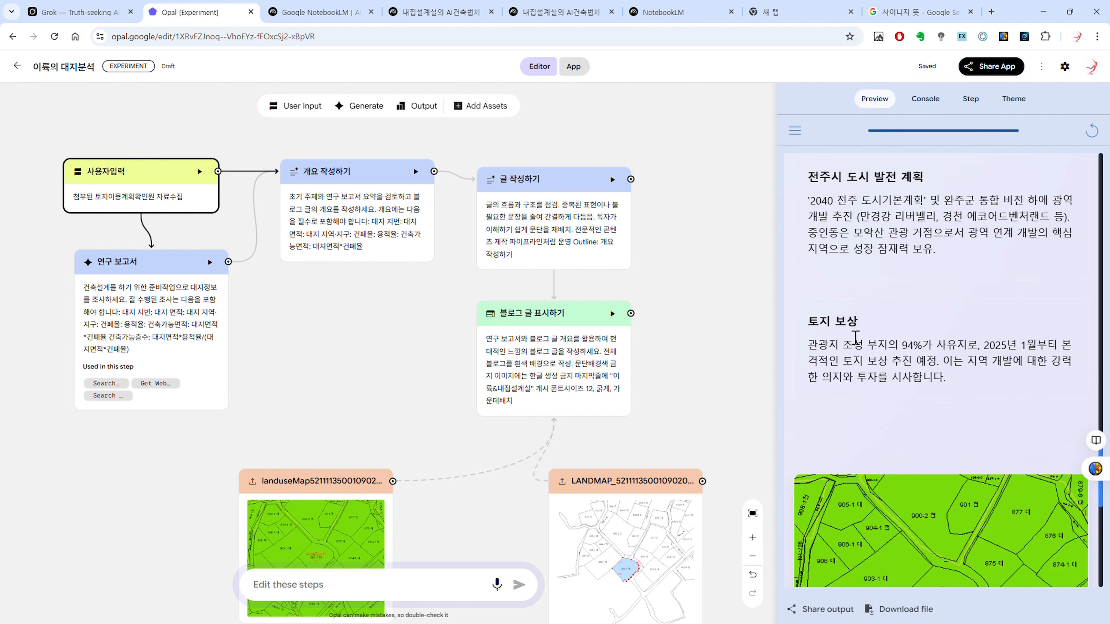
scroll(856, 332, "up", 5)
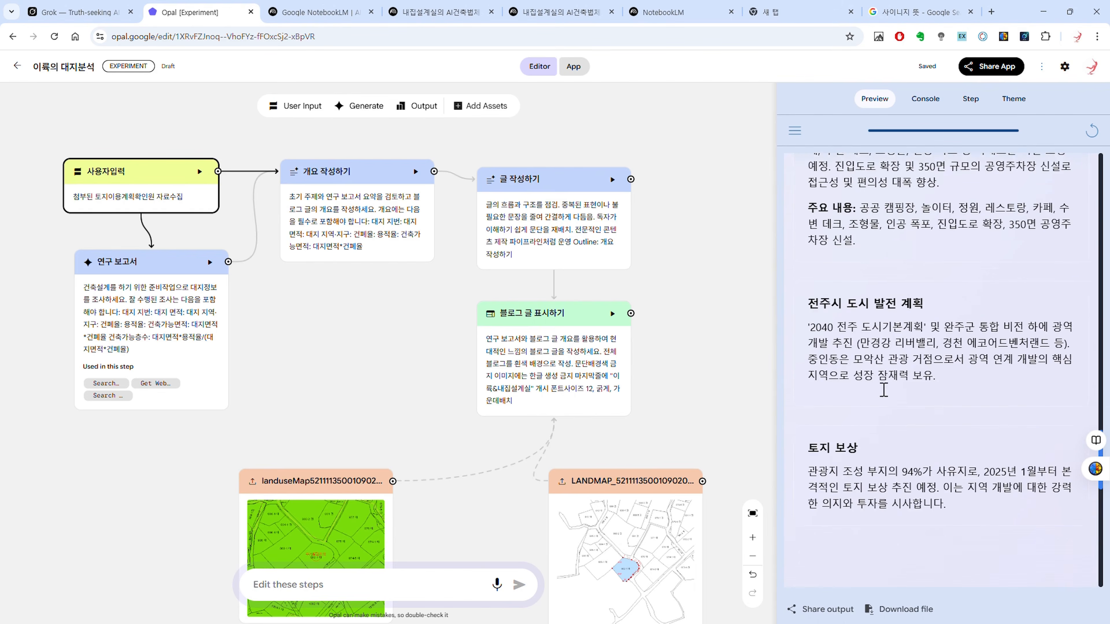
scroll(874, 332, "down", 6)
scroll(867, 306, "down", 5)
scroll(879, 349, "up", 12)
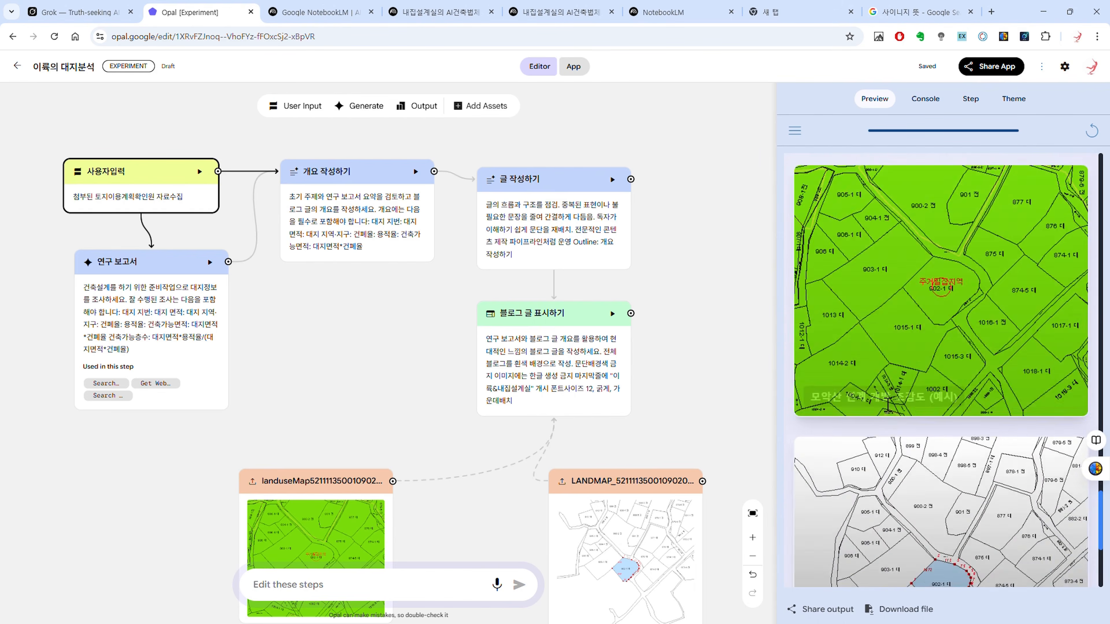
Recheck the whole blog post from the land information to the closing signature and download it as a file.
scroll(882, 385, "up", 20)
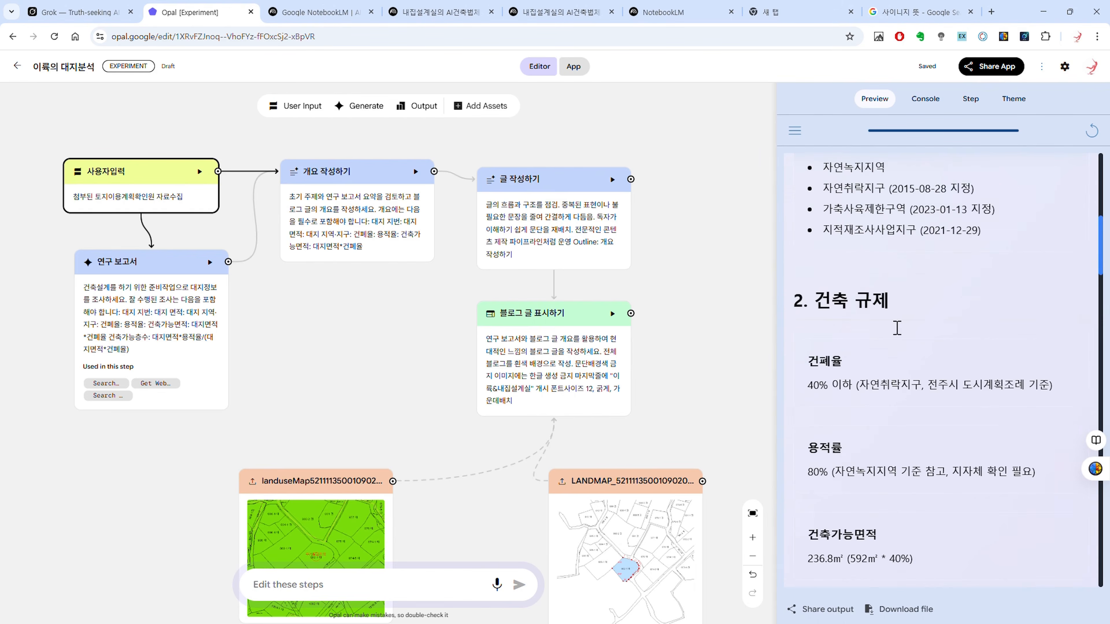
scroll(880, 331, "up", 6)
scroll(883, 328, "down", 11)
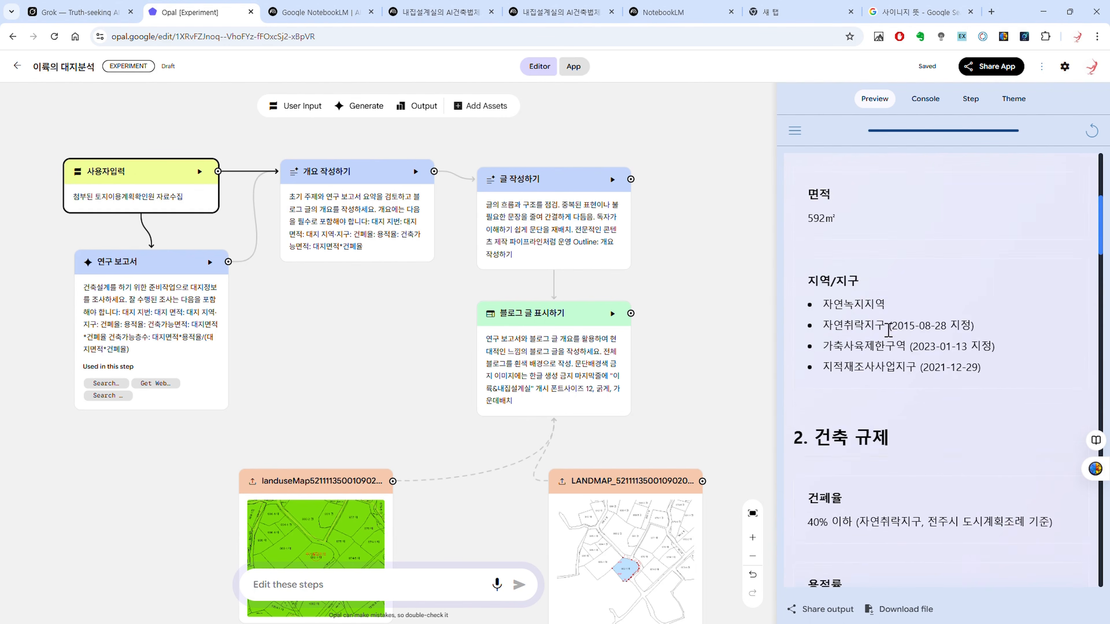
scroll(879, 333, "down", 20)
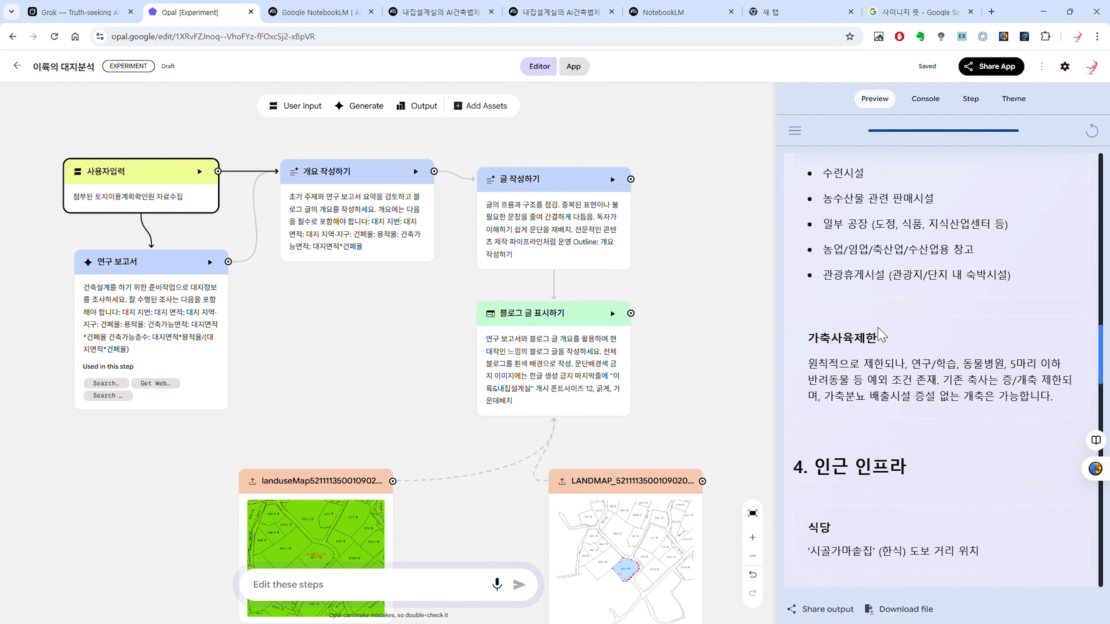
scroll(881, 336, "down", 15)
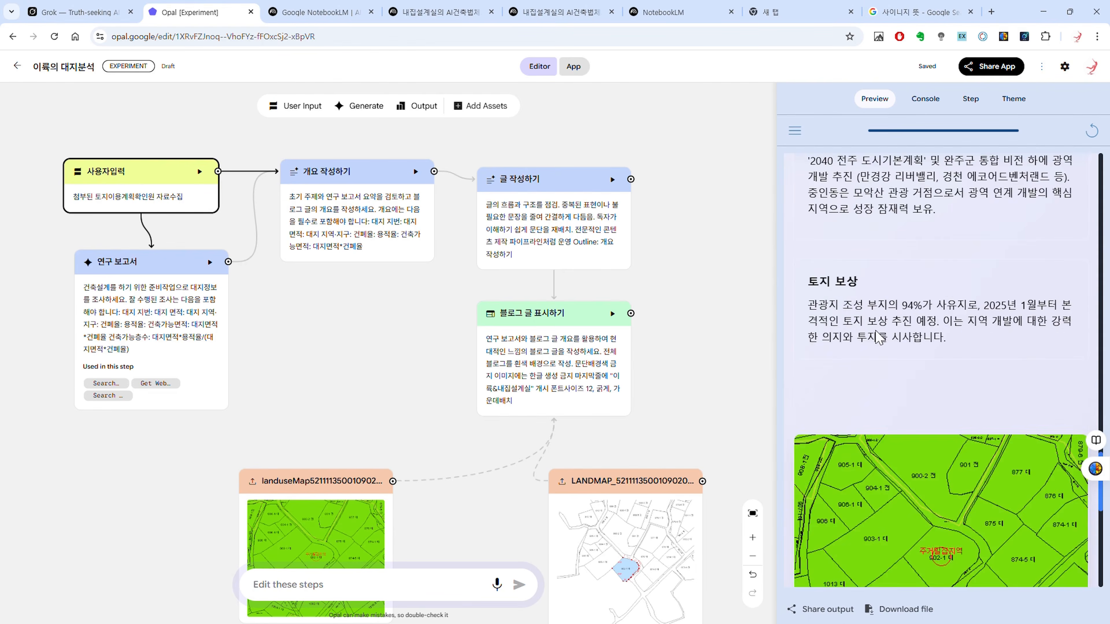
scroll(887, 411, "down", 2)
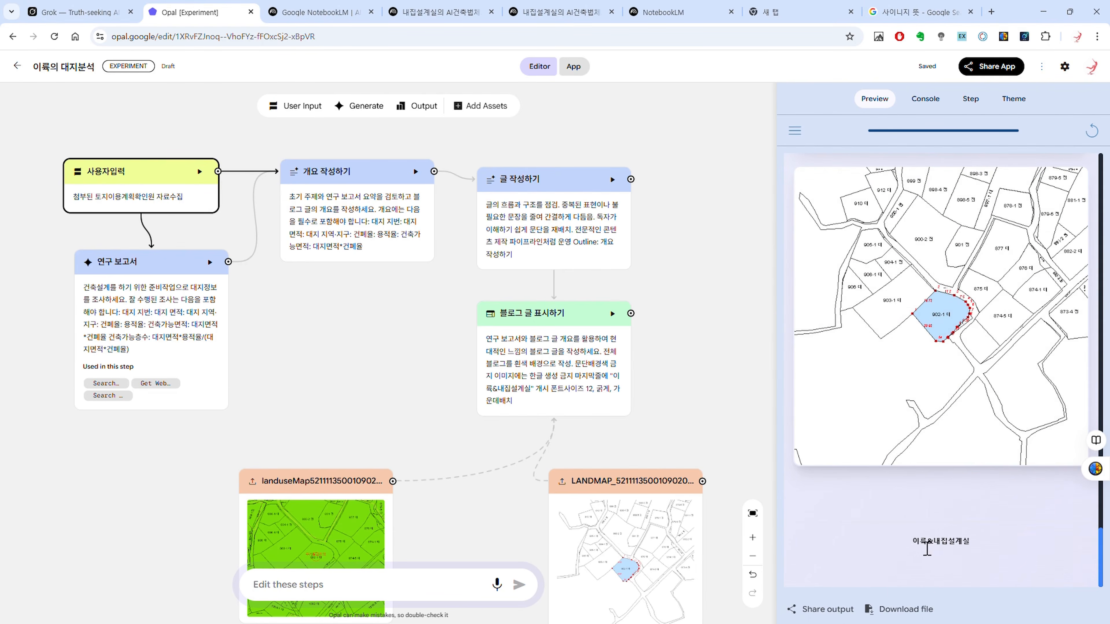
left_click(904, 610)
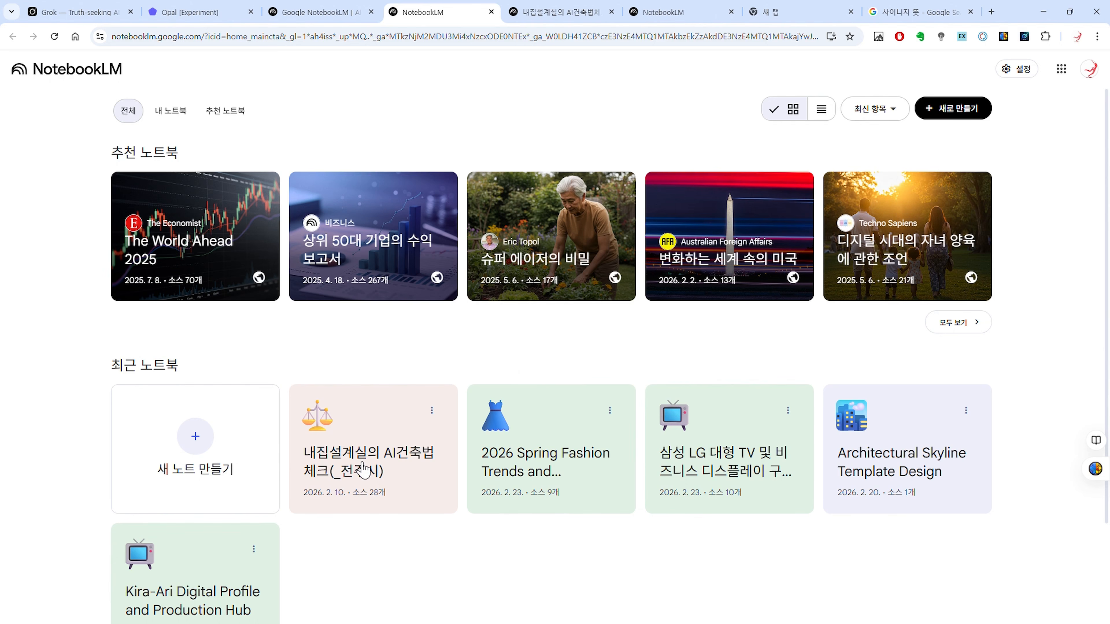
Switch to NotebookLM and open the 내집설계실의 AI건축법체크(_전주시) notebook.
left_click(402, 473)
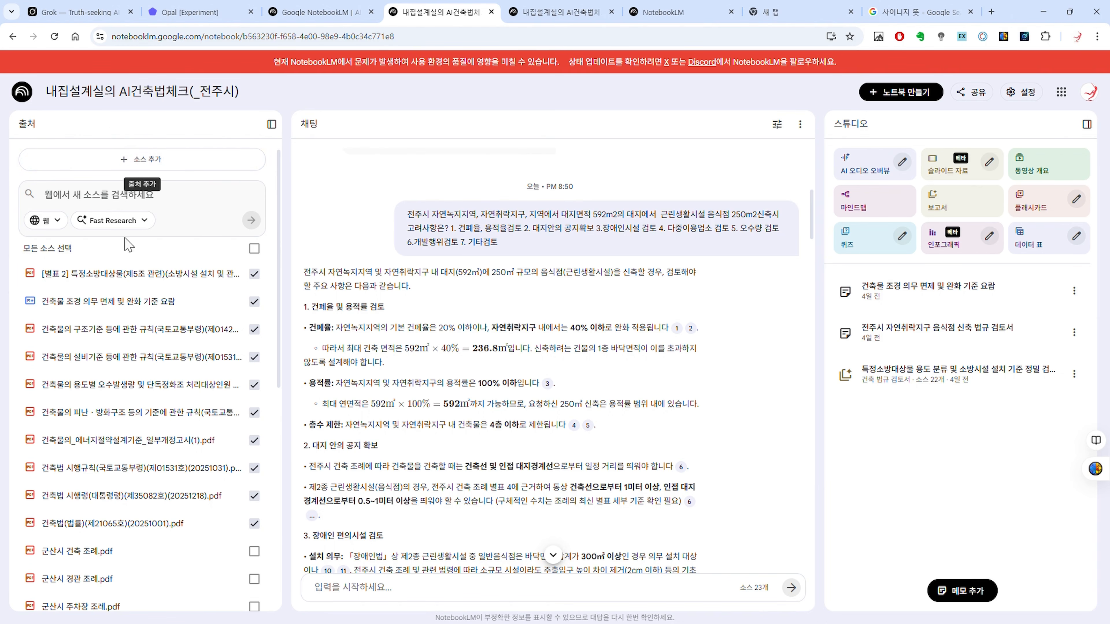
Review the notebook's source list, checking which building laws and 전주시 and 군산시 ordinance files are included.
scroll(117, 290, "down", 5)
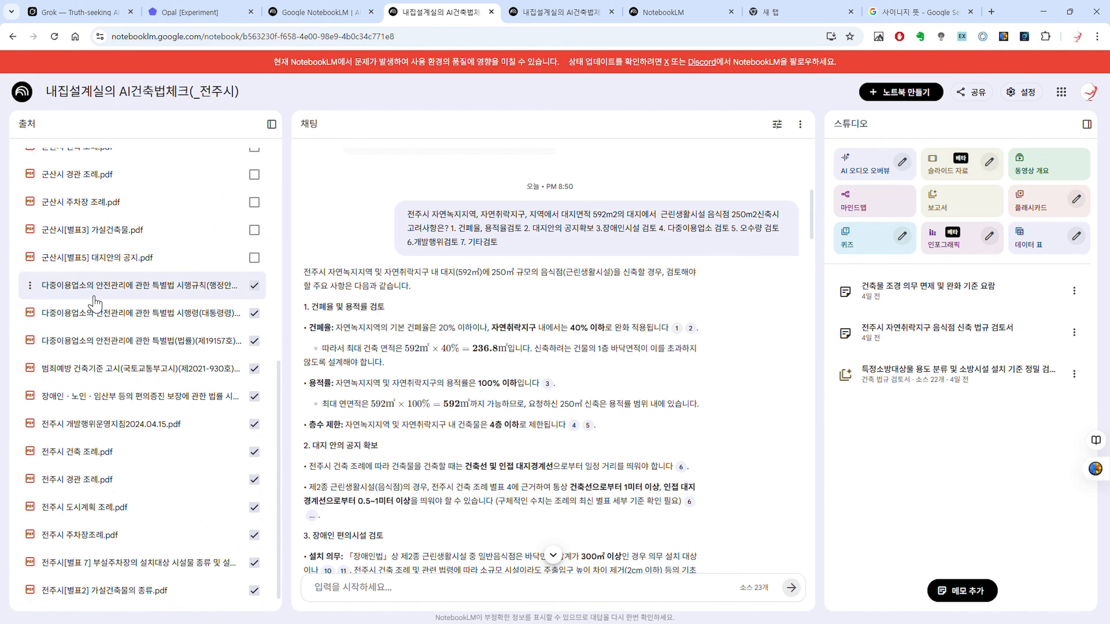
scroll(98, 318, "down", 2)
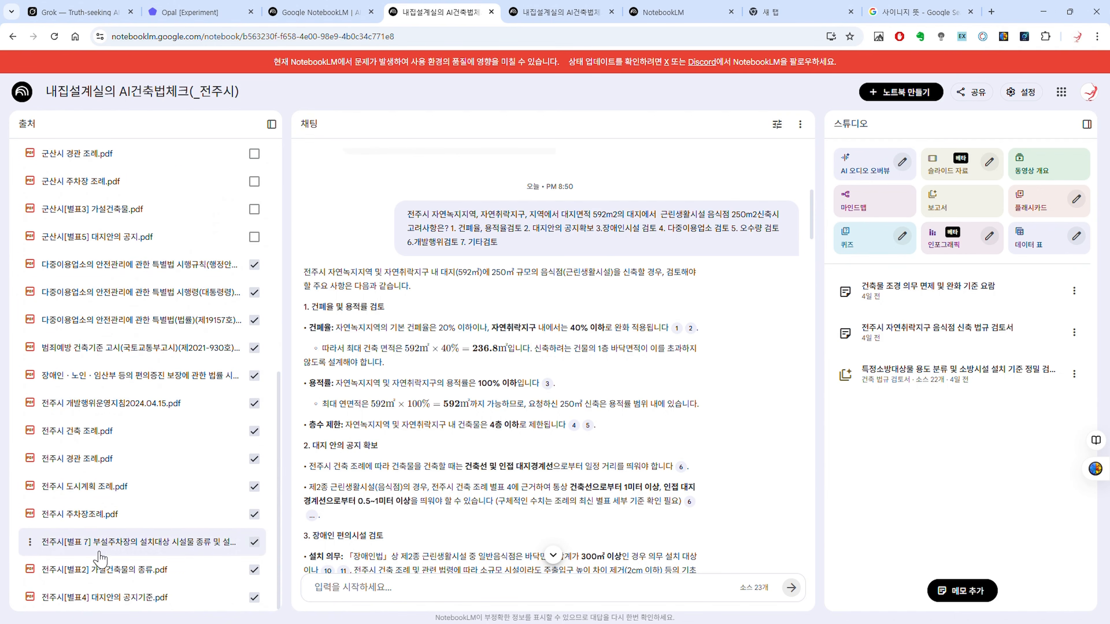
scroll(97, 481, "up", 3)
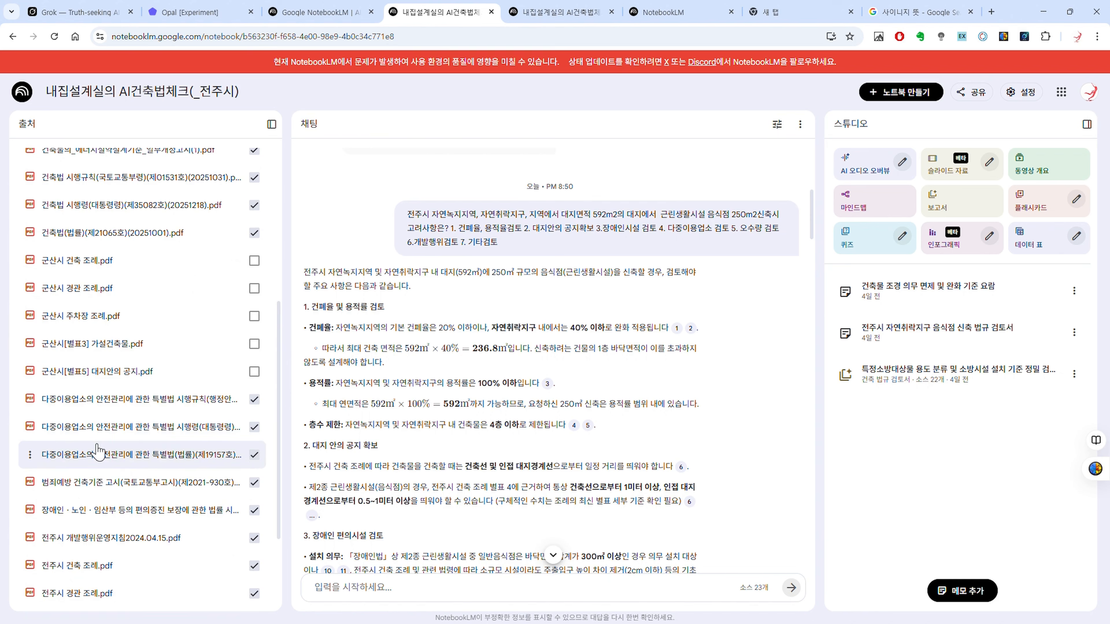
scroll(99, 434, "up", 5)
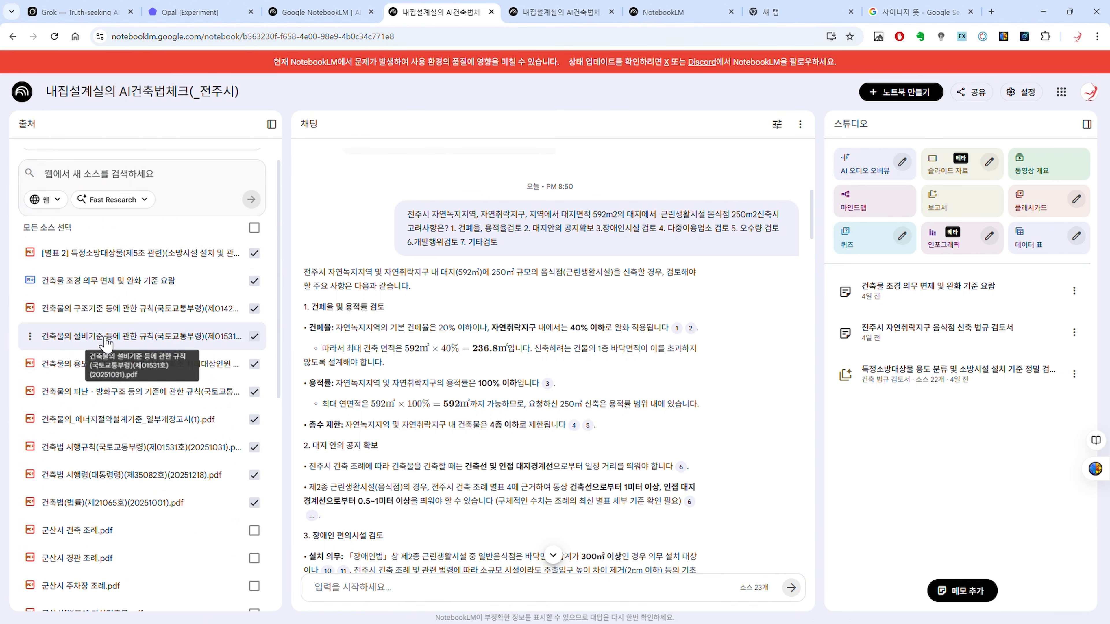
scroll(102, 350, "down", 5)
scroll(97, 368, "down", 3)
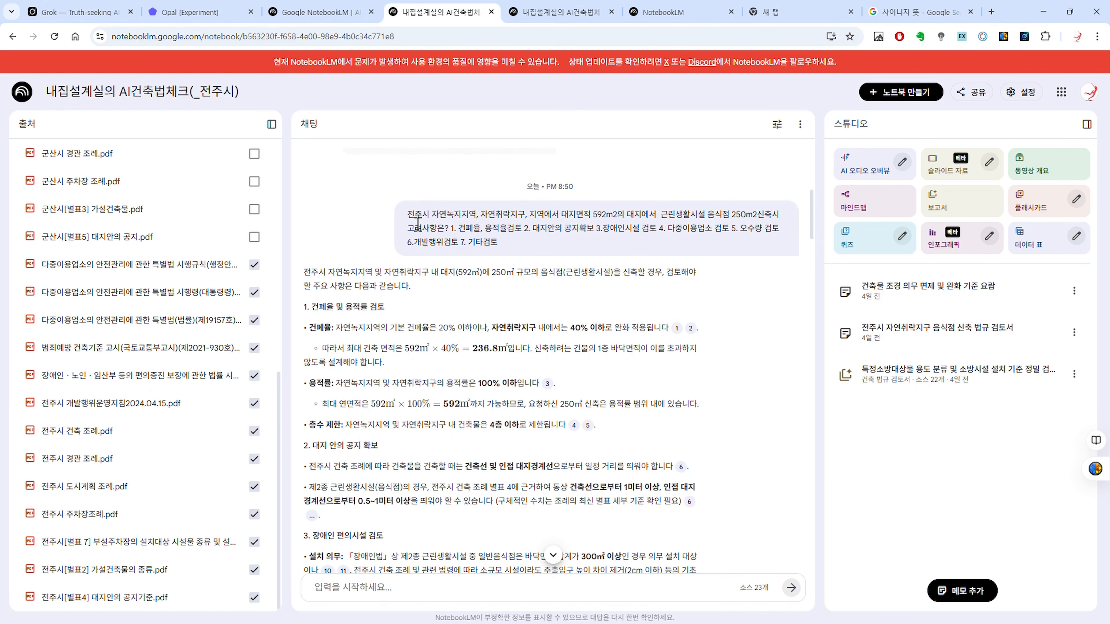
Read the question about building a 근린생활시설 음식점 on the 전주시 자연녹지지역 site in the chat.
left_click_drag(411, 221, 568, 224)
left_click(564, 225)
left_click_drag(448, 222, 752, 219)
left_click(711, 228)
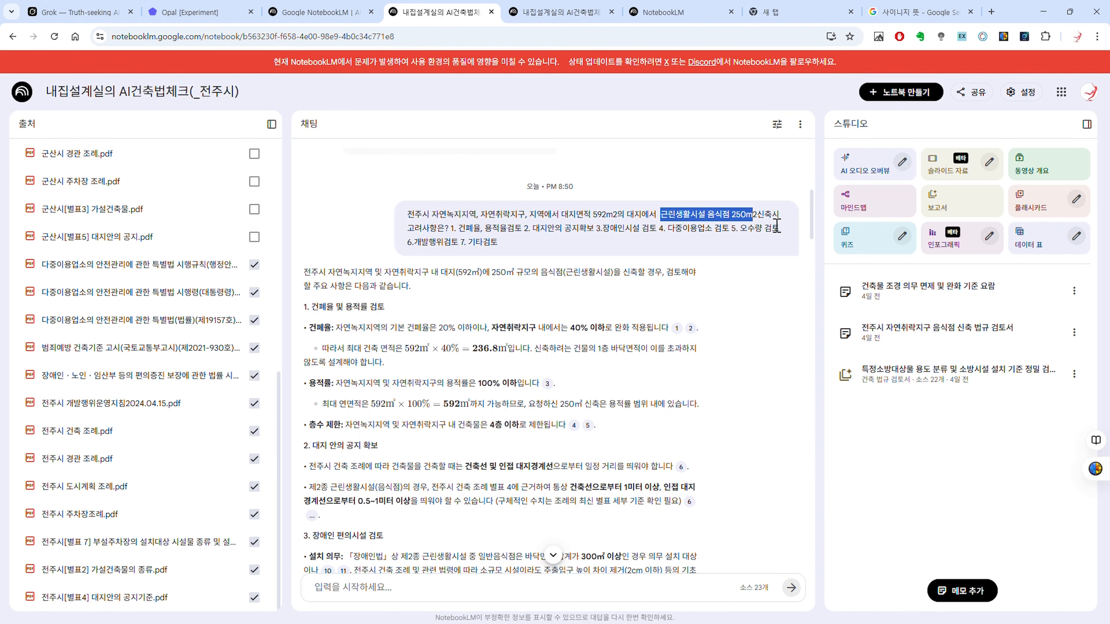
left_click(770, 224)
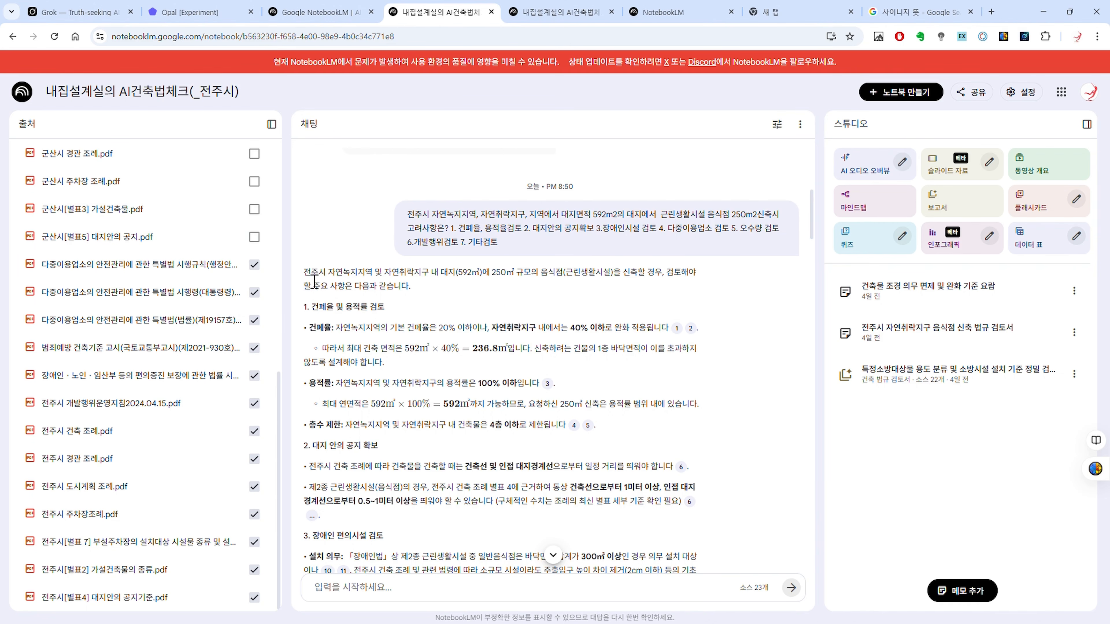
Read the answer's sections on 건폐율 및 용적률, 대지 안의 공지 and 장애인 편의시설, closing the translation popup.
scroll(345, 288, "down", 3)
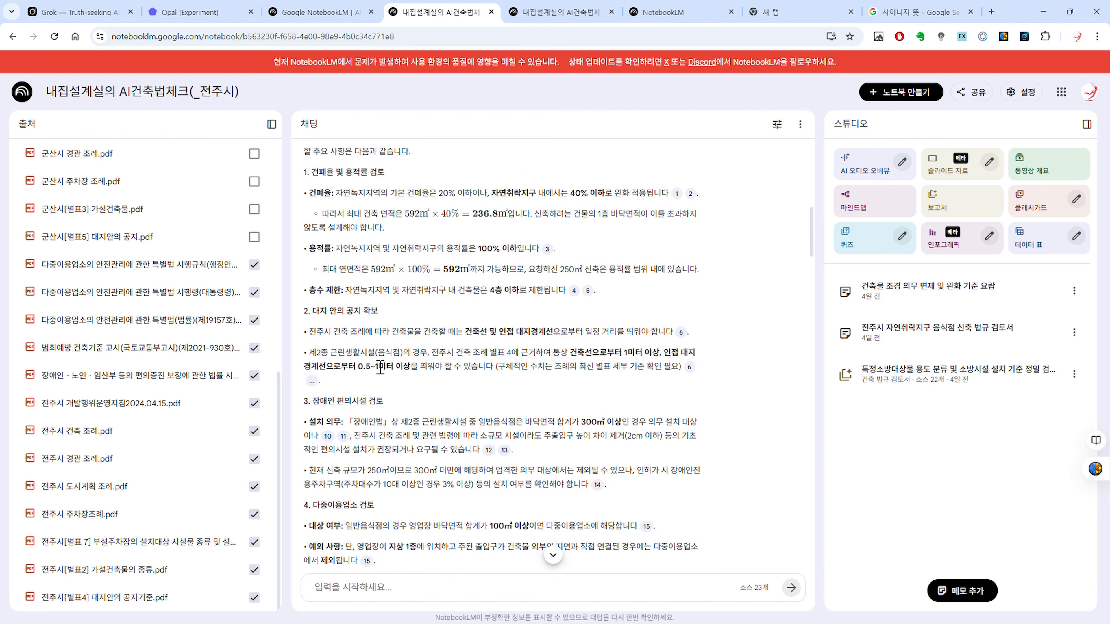
scroll(457, 361, "down", 3)
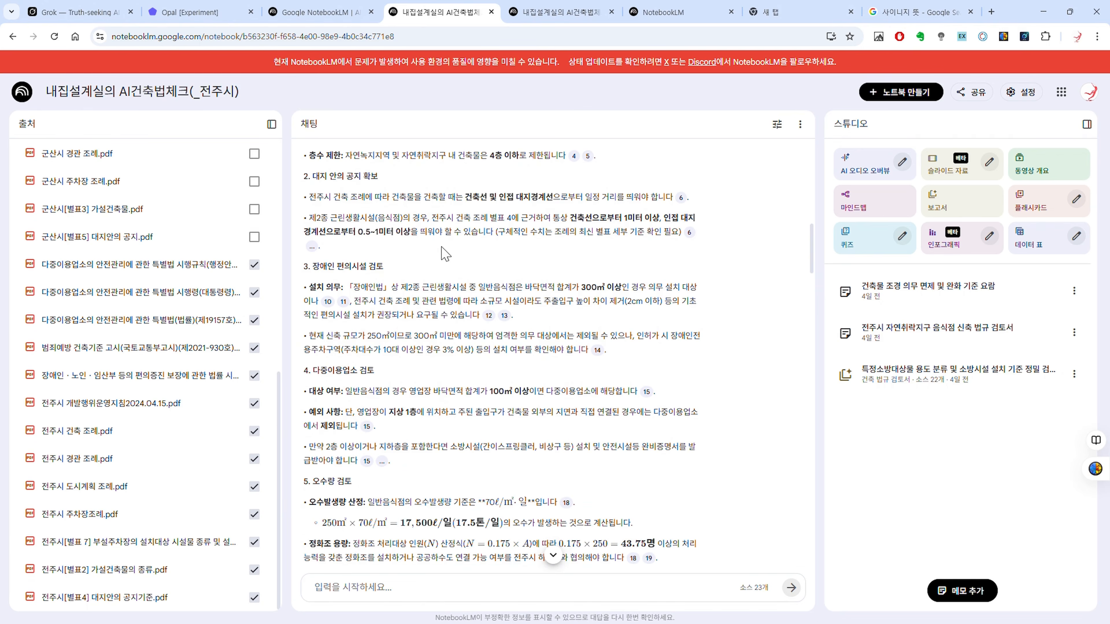
scroll(433, 267, "down", 2)
scroll(415, 284, "up", 2)
triple_click(427, 306)
left_click(410, 285)
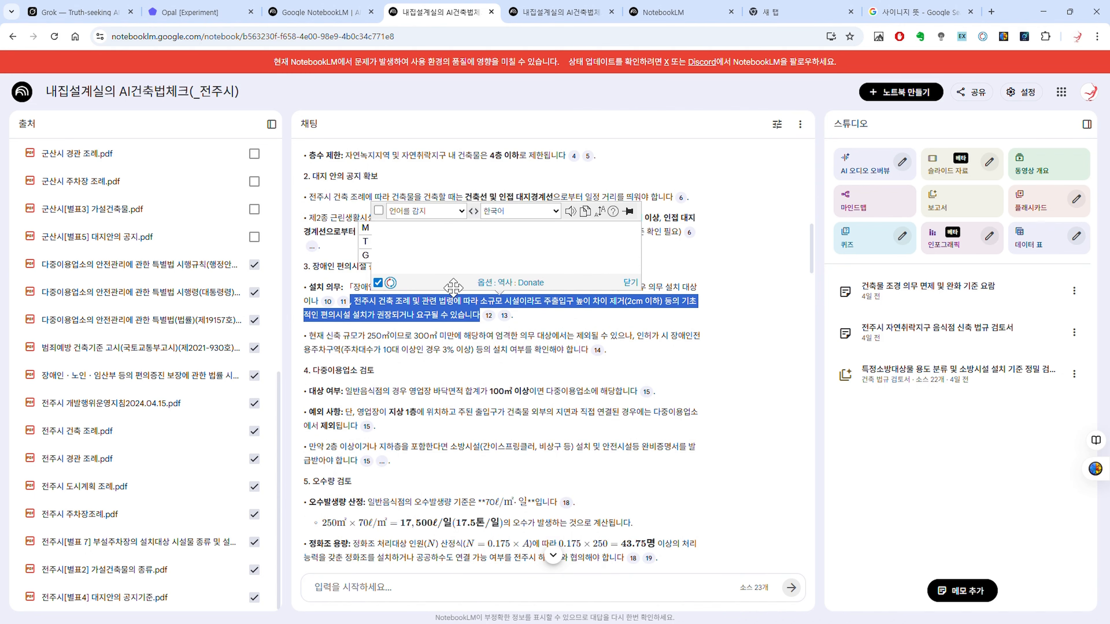
left_click(630, 282)
left_click(449, 301)
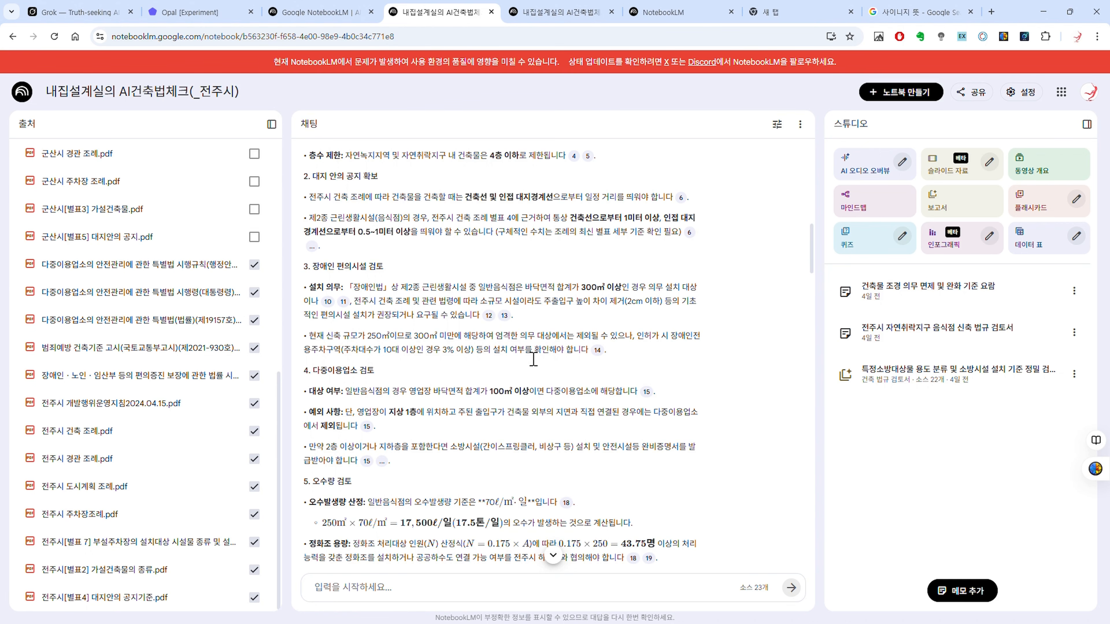
Read the answer's remaining sections from 다중이용업소 검토 to 기타 검토 사항 and copy the whole answer.
scroll(442, 379, "down", 3)
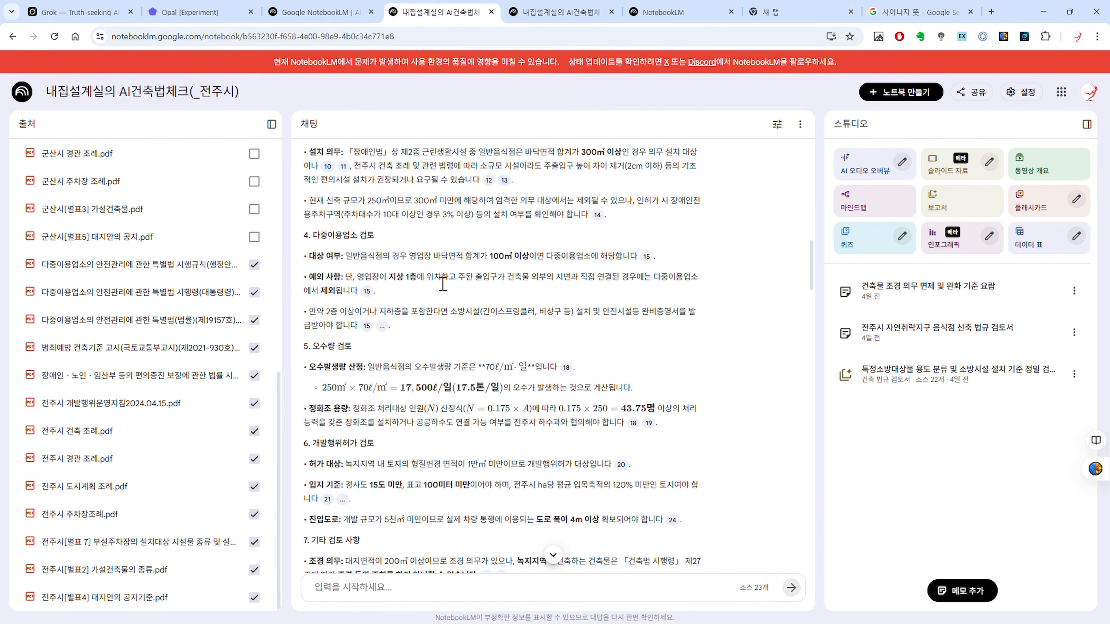
scroll(445, 343, "down", 6)
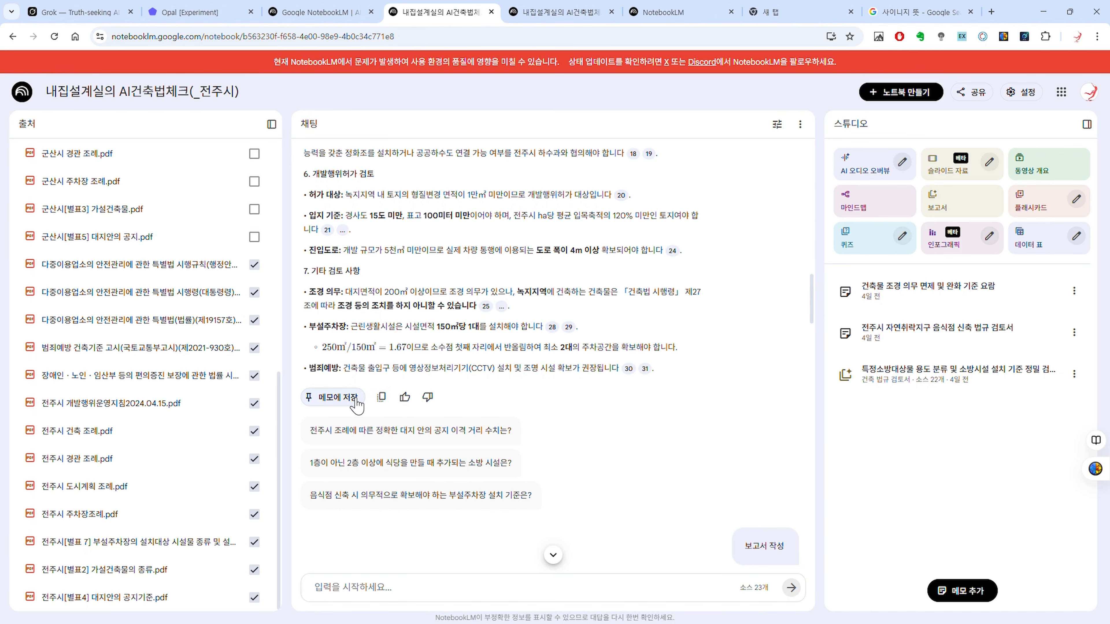
left_click(382, 399)
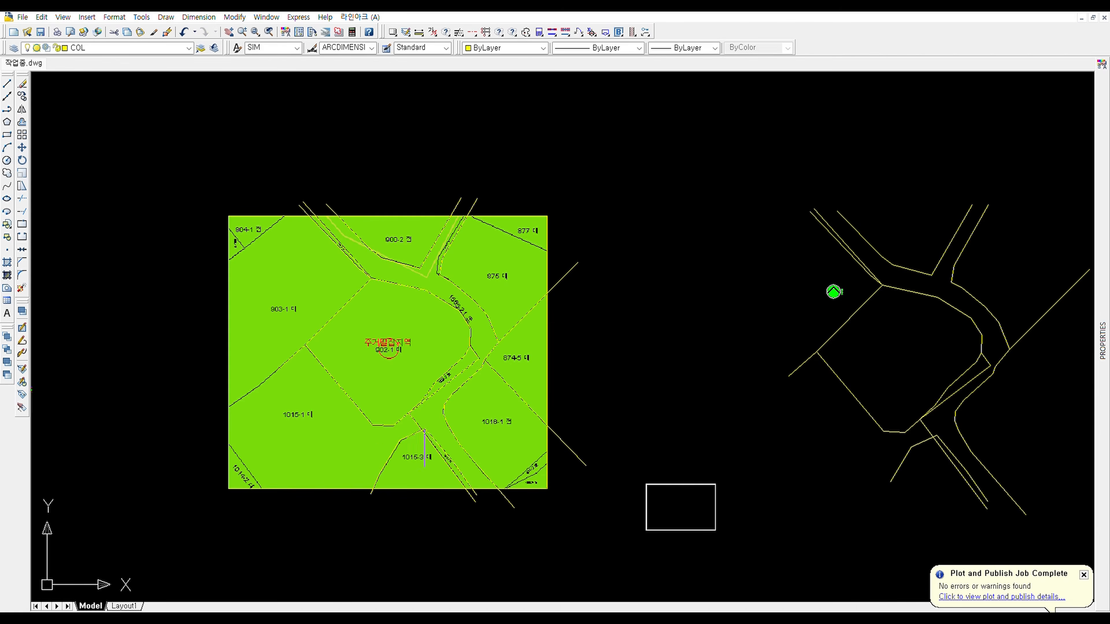
Switch to the 작업중.dwg drawing in AutoCAD and examine the green cadastral map around the parcel marked 주거밀집지역.
scroll(339, 433, "up", 3)
scroll(375, 337, "down", 2)
left_click_drag(431, 258, 420, 295)
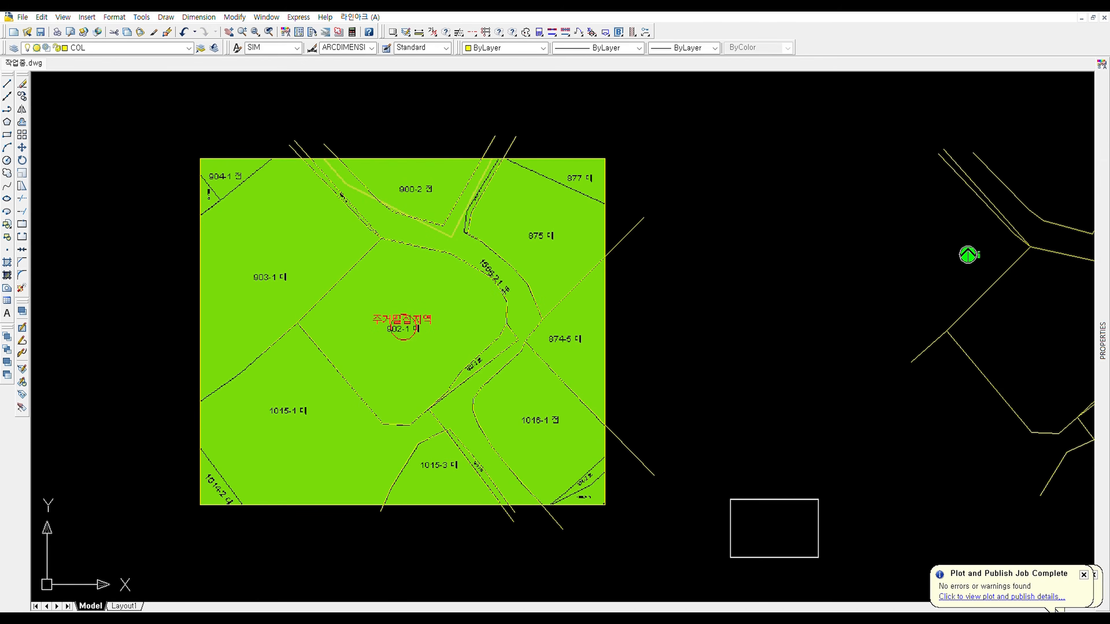
scroll(300, 302, "up", 2)
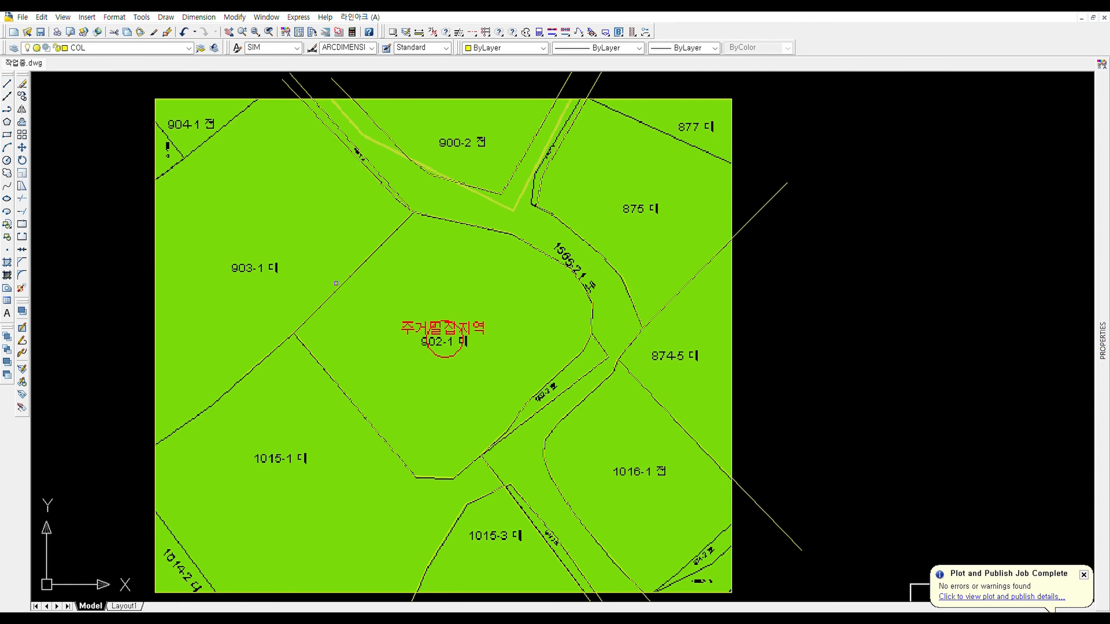
scroll(409, 252, "down", 2)
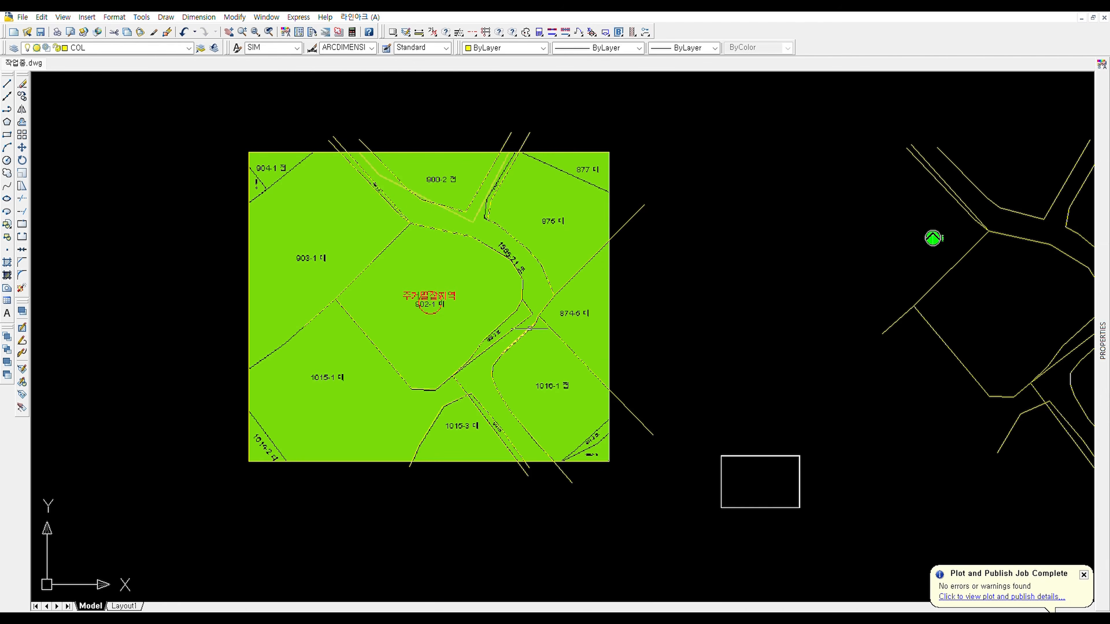
scroll(492, 232, "up", 2)
scroll(403, 241, "down", 3)
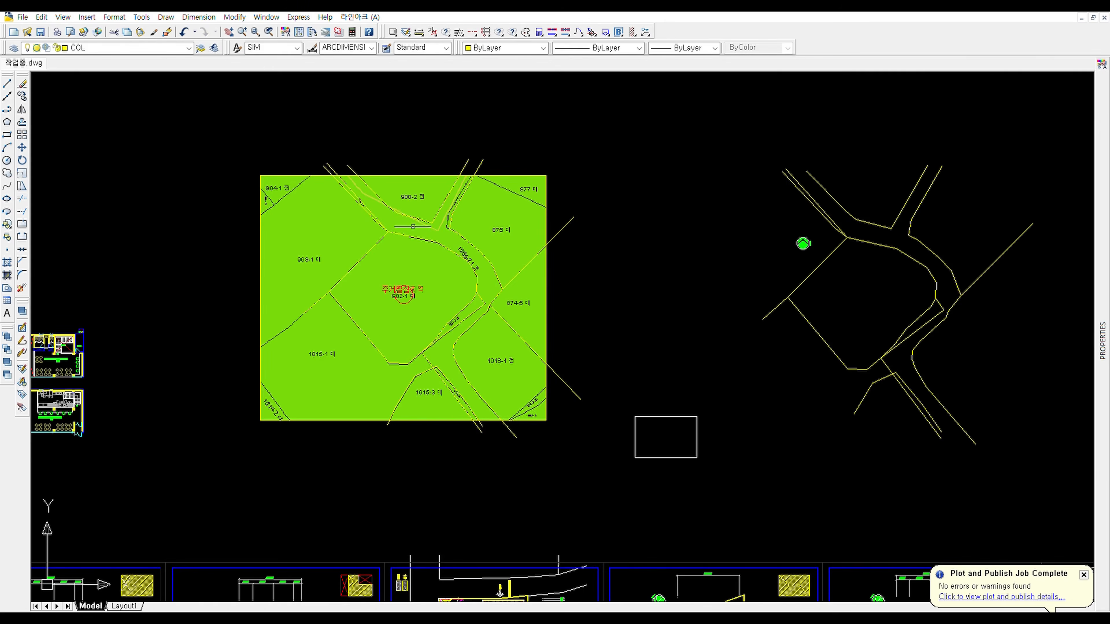
scroll(310, 319, "up", 3)
scroll(469, 199, "down", 4)
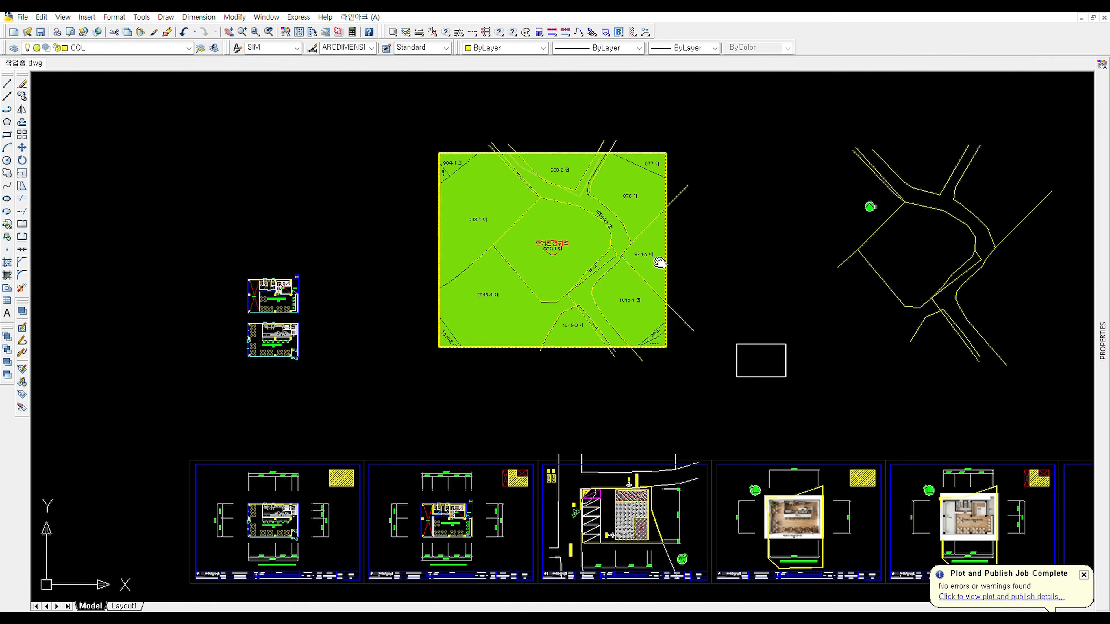
Examine the traced parcel boundary and road lines drawn beside the green cadastral map.
scroll(688, 313, "up", 3)
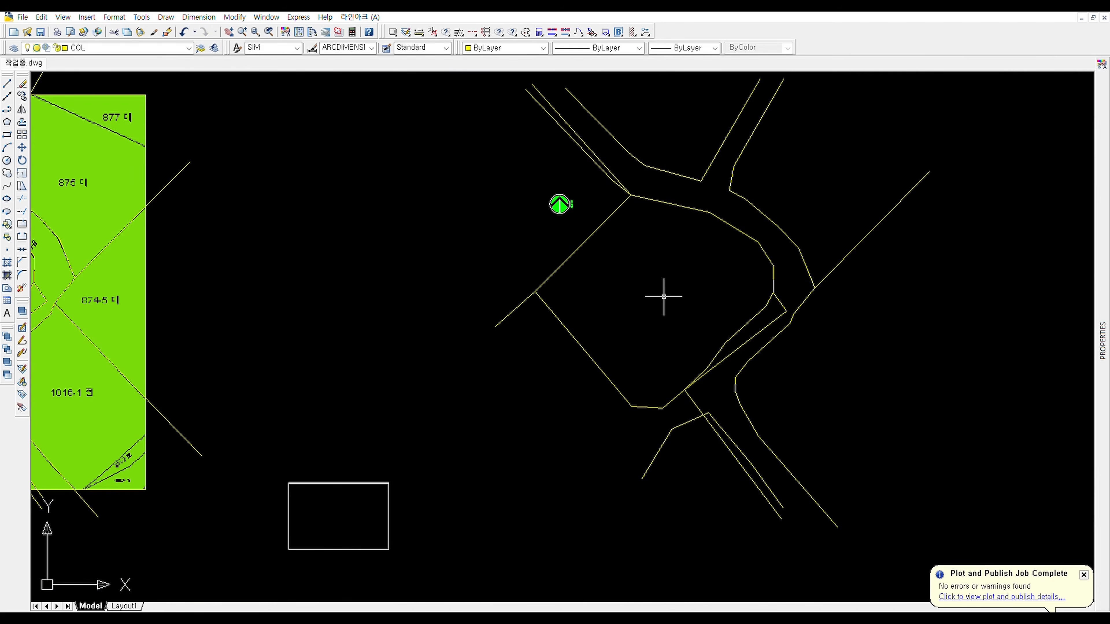
scroll(647, 288, "up", 2)
scroll(652, 310, "down", 6)
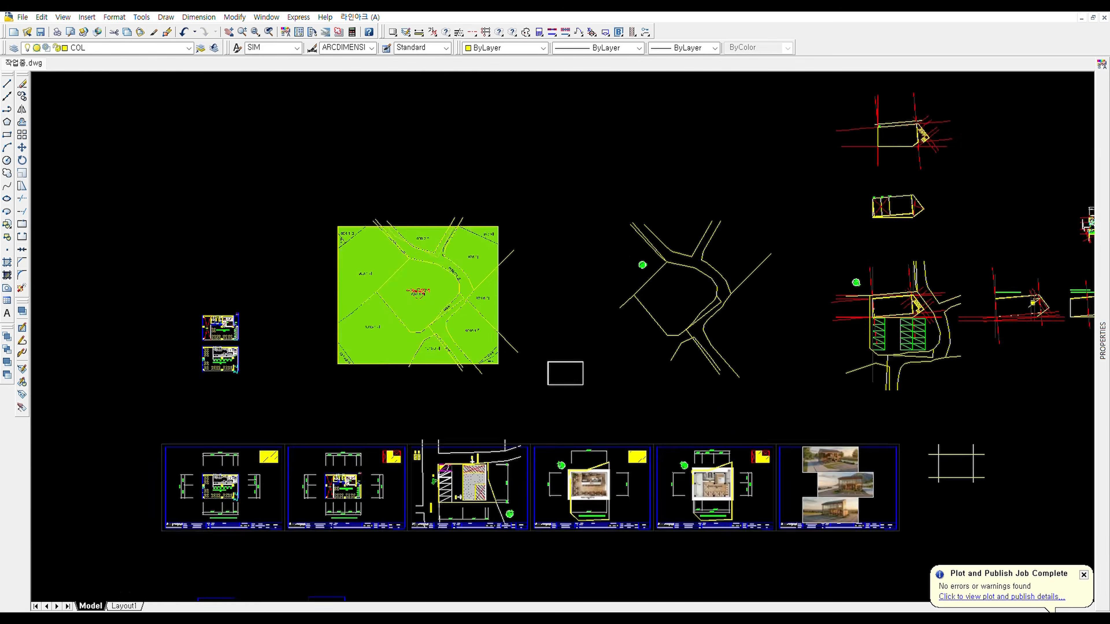
scroll(688, 252, "up", 1)
scroll(661, 333, "down", 2)
left_click_drag(664, 314, 504, 319)
scroll(552, 287, "up", 3)
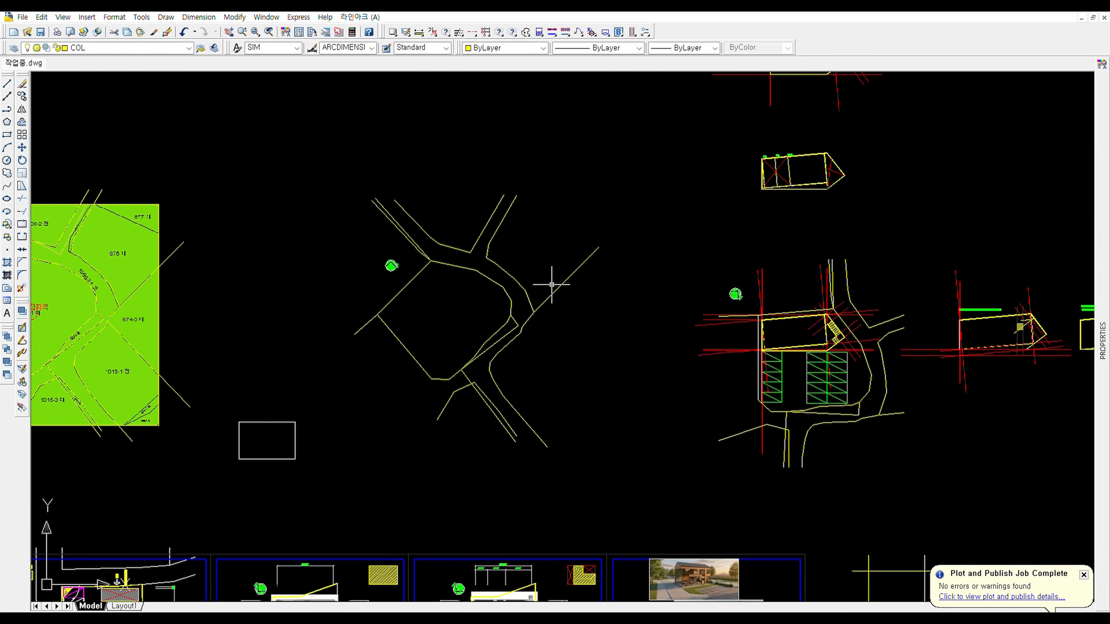
scroll(414, 276, "up", 3)
Inspect the rotated site layout, checking the building outline, exterior stair, red guide lines and green parking stalls.
scroll(332, 268, "down", 5)
mouse_move(855, 342)
left_mouse_down()
mouse_move(677, 316)
mouse_move(578, 276)
left_mouse_up()
scroll(678, 316, "up", 6)
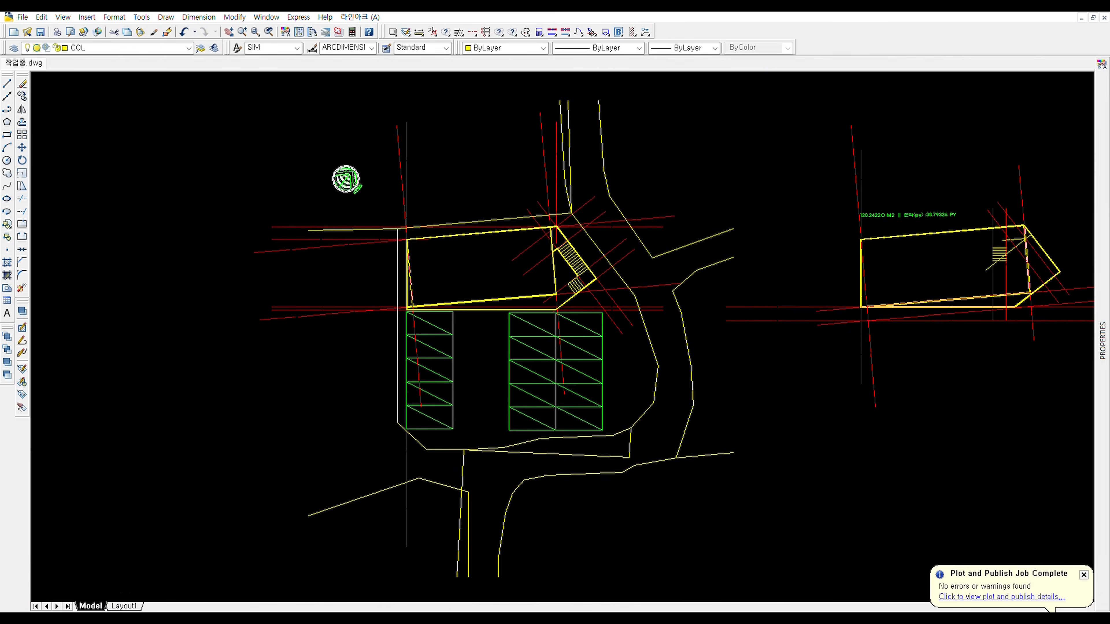
scroll(392, 233, "up", 2)
scroll(392, 233, "down", 2)
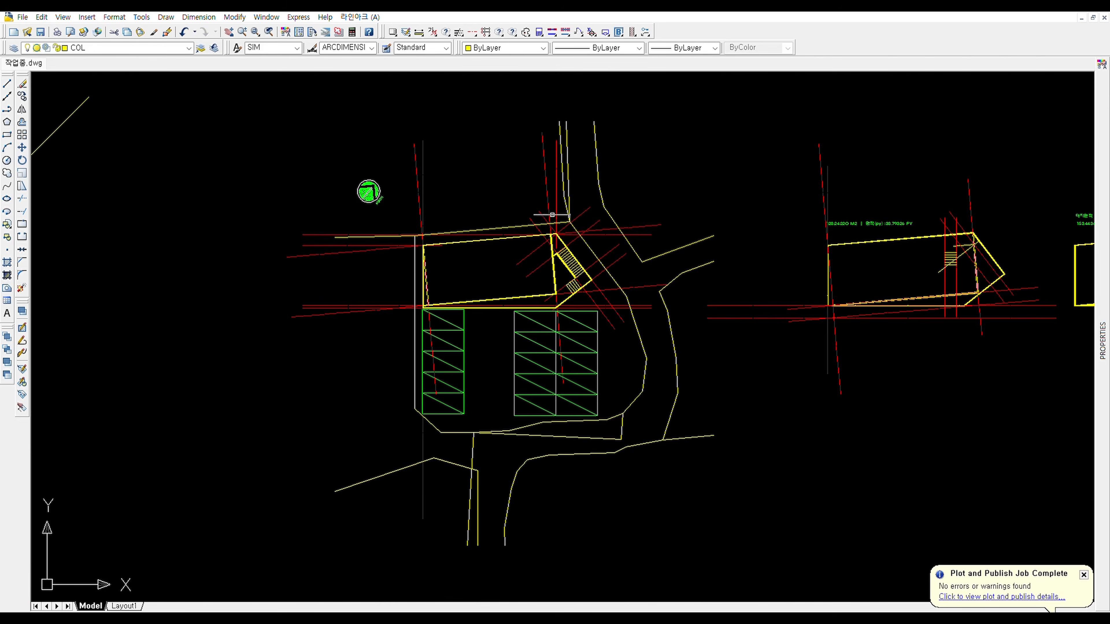
left_click(422, 231)
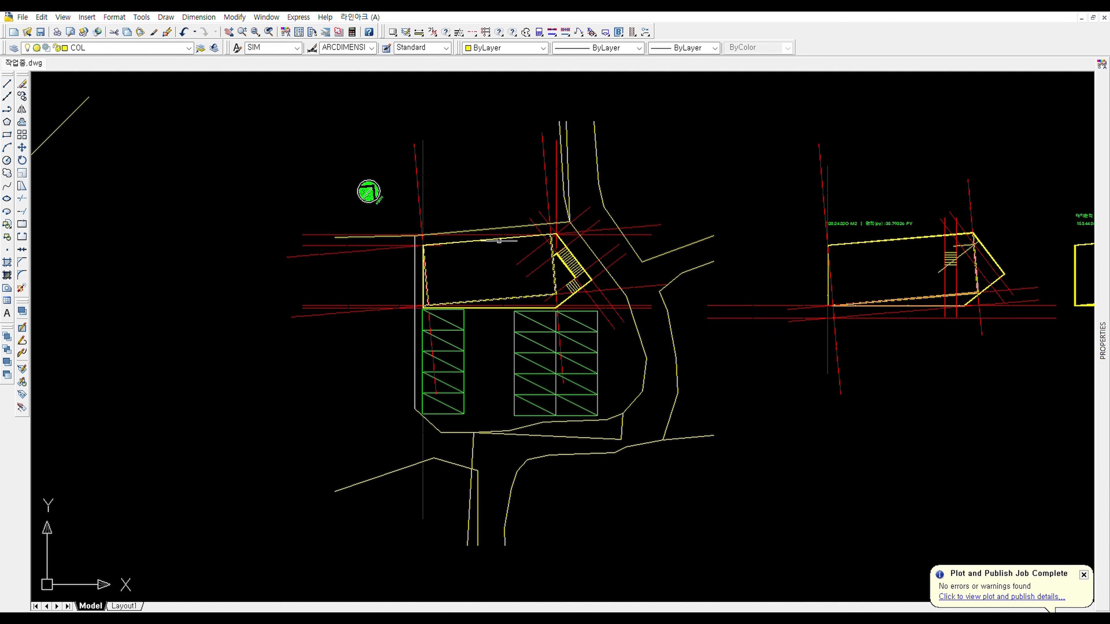
scroll(499, 240, "up", 2)
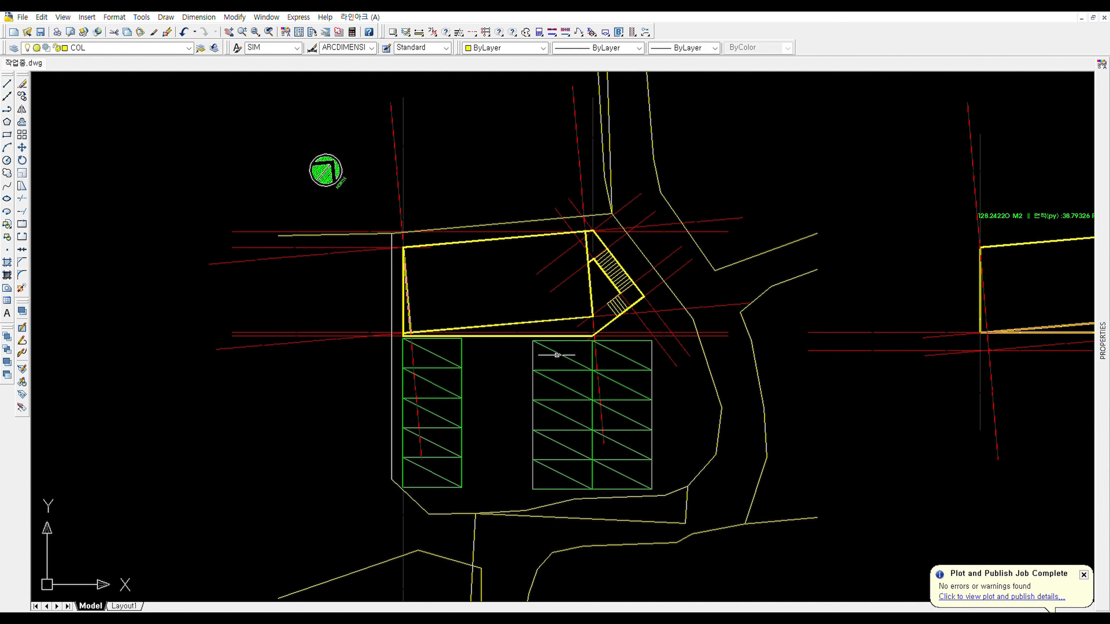
left_click(615, 348)
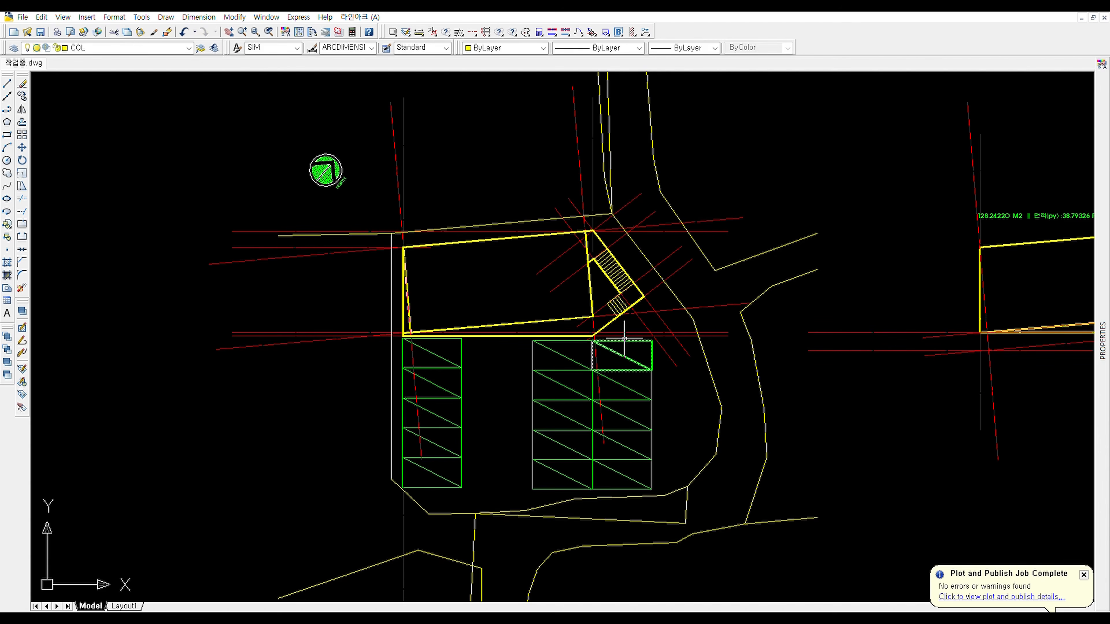
key("Escape")
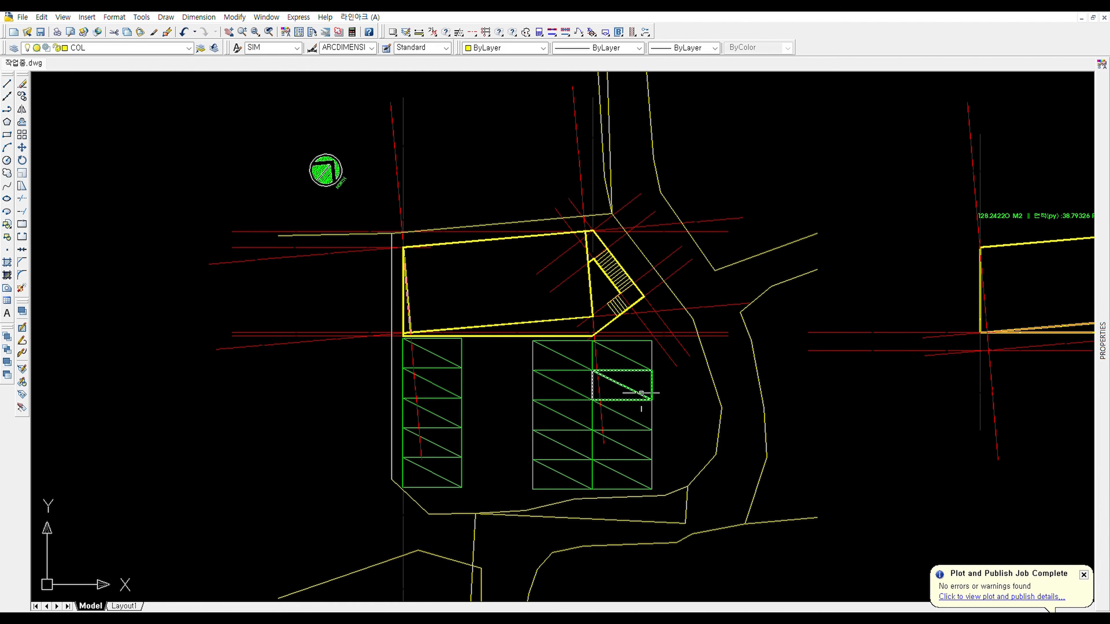
scroll(580, 368, "down", 2)
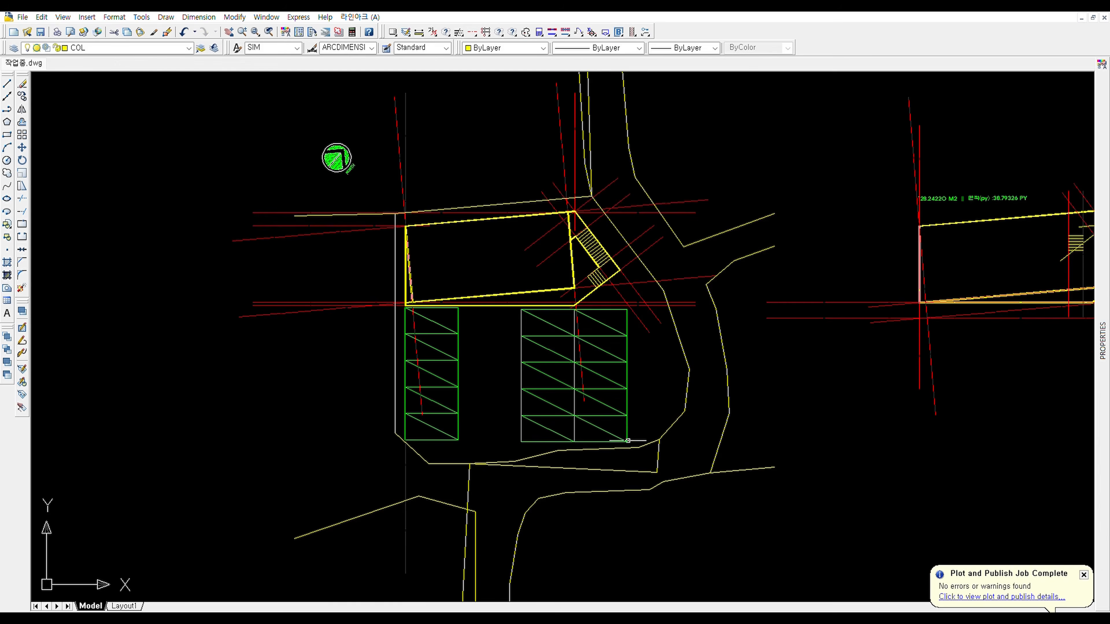
scroll(585, 445, "up", 2)
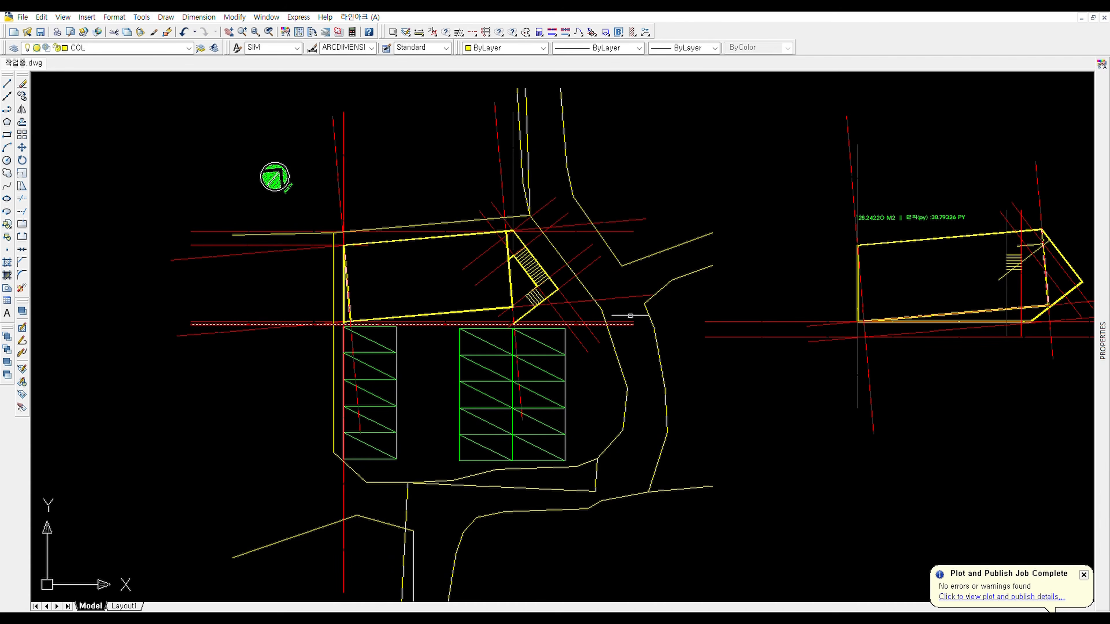
Find the two site layouts with hatched building footprints and inspect their building areas, stairs and parking stalls.
scroll(629, 326, "down", 3)
scroll(635, 288, "down", 3)
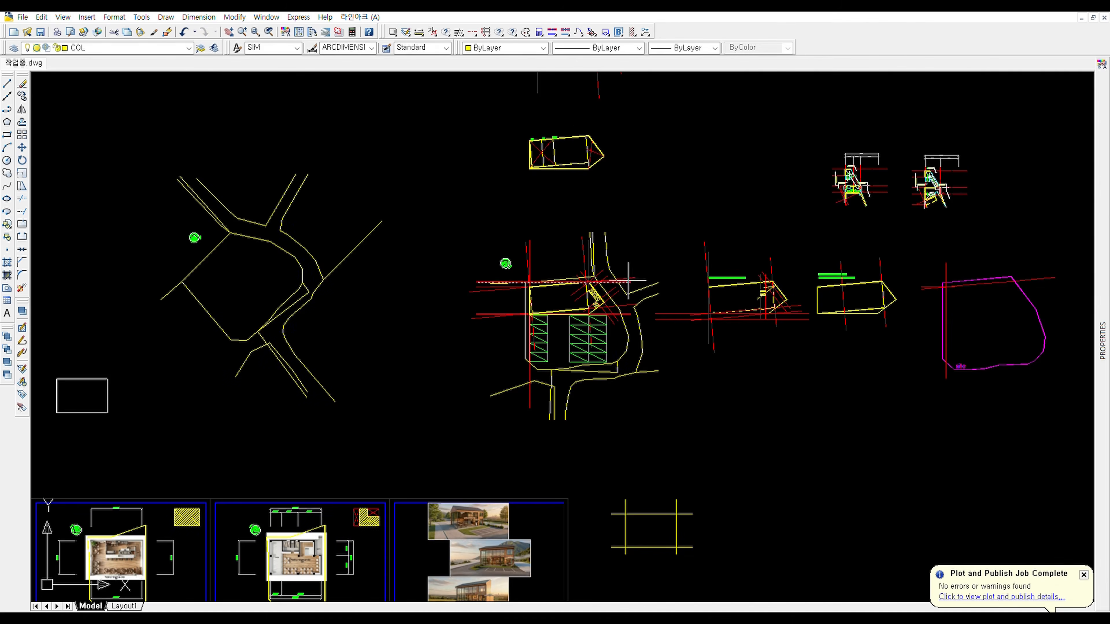
left_click_drag(629, 282, 613, 415)
scroll(617, 317, "down", 3)
left_click_drag(611, 261, 593, 466)
scroll(589, 322, "up", 4)
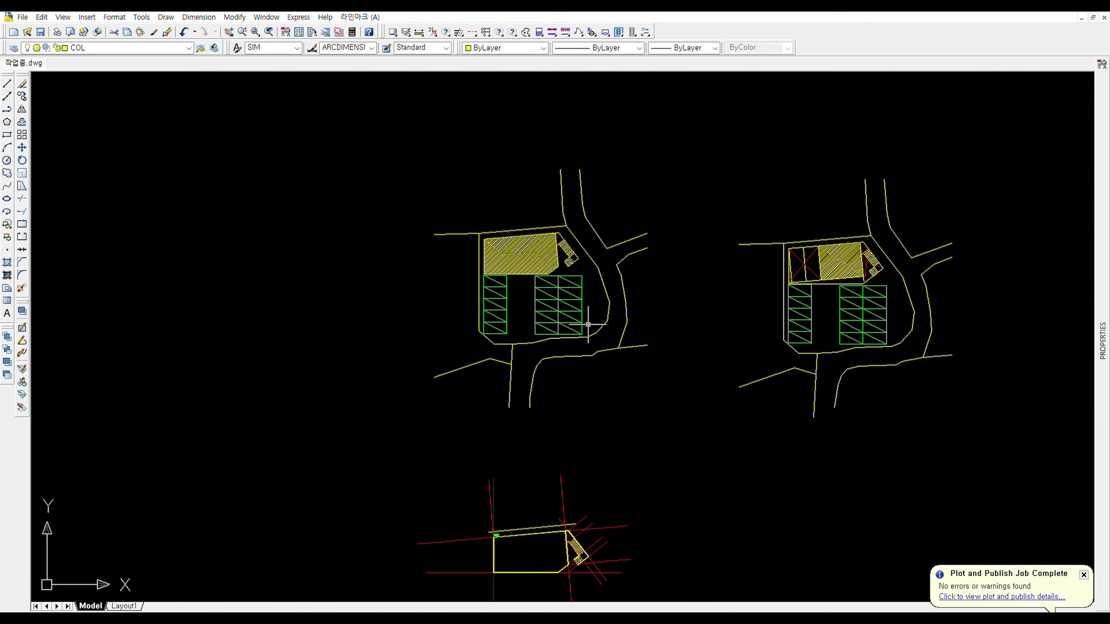
scroll(579, 327, "down", 1)
left_click_drag(578, 333, 572, 371)
scroll(564, 333, "up", 1)
scroll(568, 332, "up", 3)
scroll(571, 332, "down", 4)
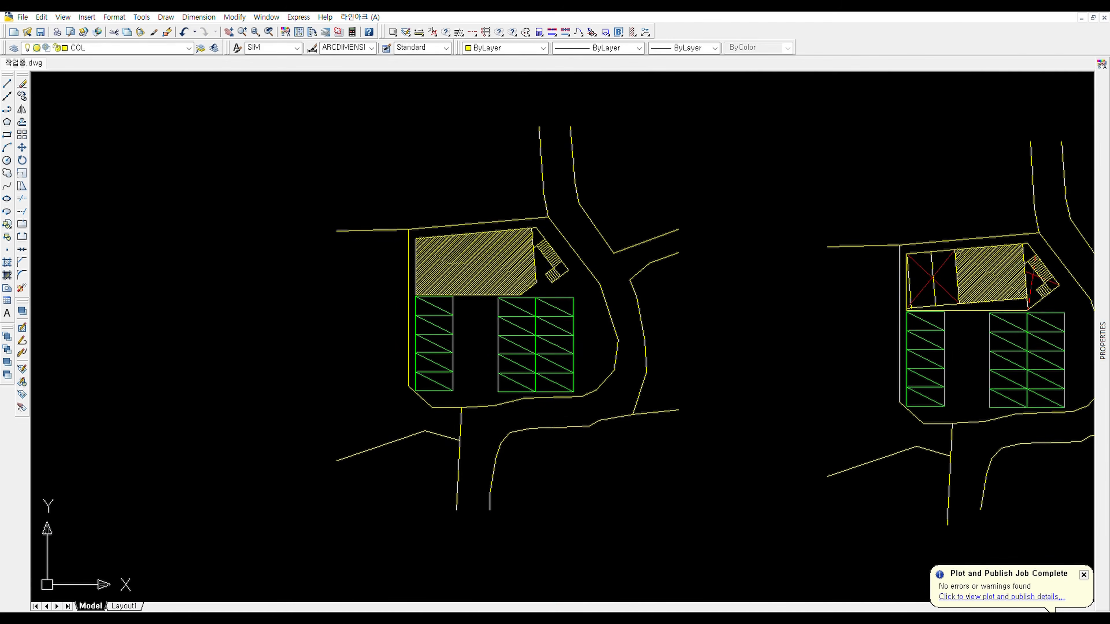
mouse_move(576, 329)
left_mouse_down()
mouse_move(571, 345)
mouse_move(492, 348)
left_mouse_up()
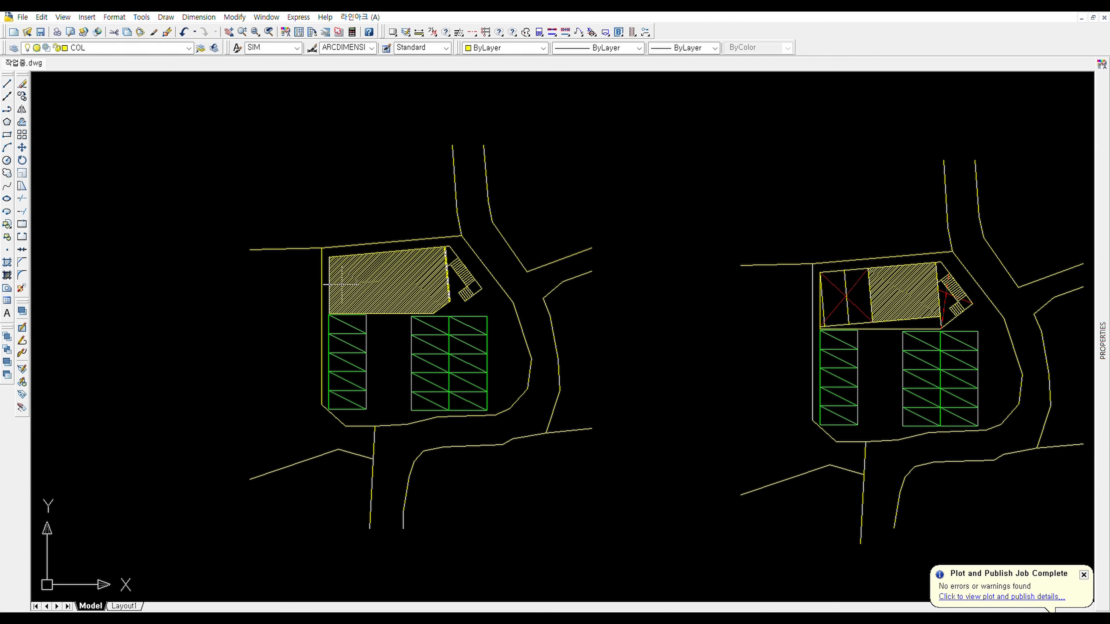
scroll(480, 298, "up", 2)
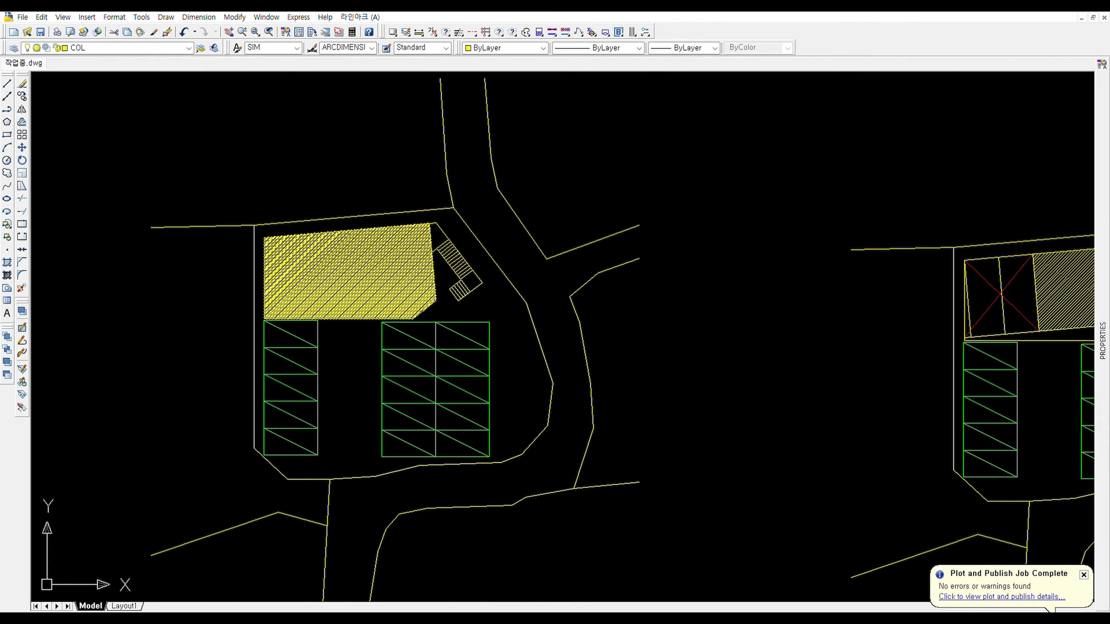
Compare the site layout with the fully hatched building footprint against the one with the partly hatched footprint and red-crossed areas.
scroll(468, 268, "down", 4)
left_click_drag(623, 275, 490, 275)
scroll(698, 277, "up", 3)
scroll(698, 277, "up", 2)
left_click_drag(791, 282, 565, 240)
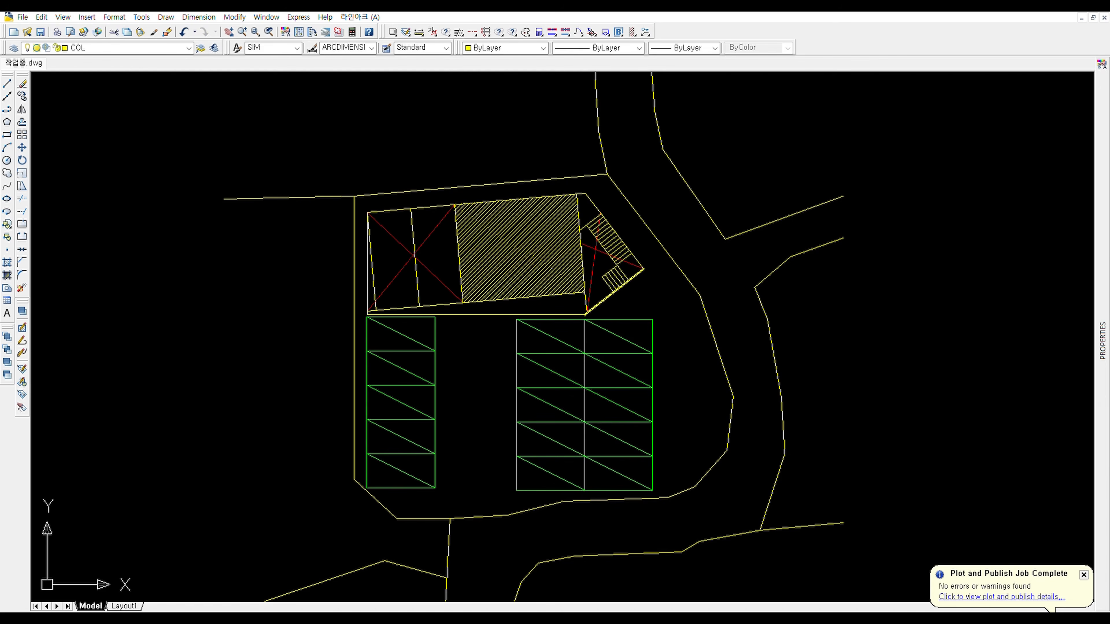
scroll(582, 301, "down", 1)
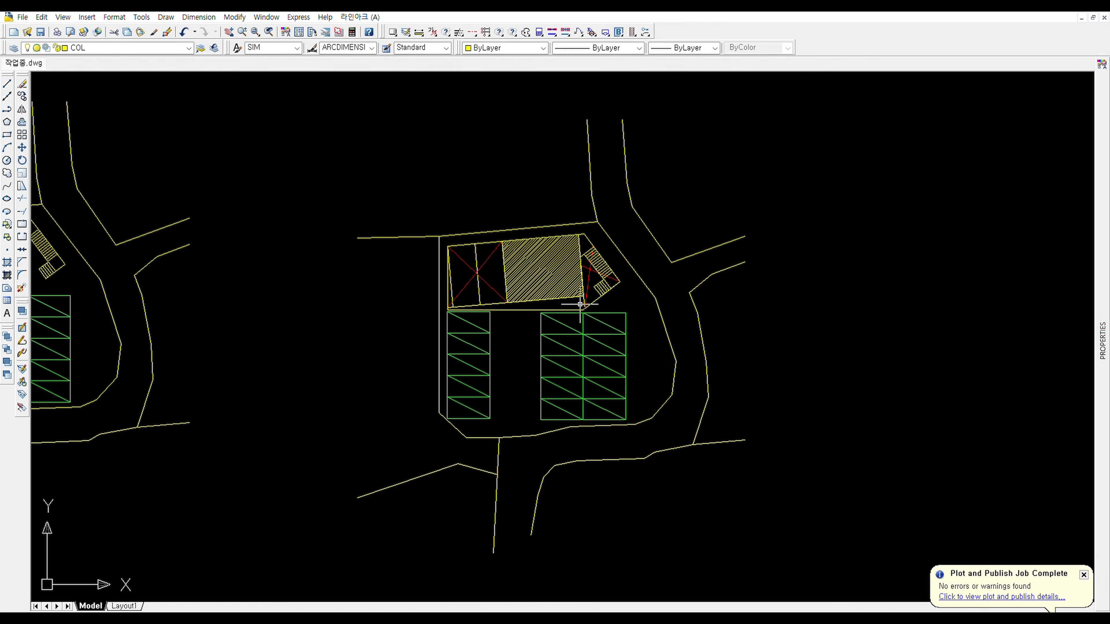
scroll(580, 304, "down", 1)
scroll(476, 308, "up", 2)
left_click_drag(394, 308, 538, 308)
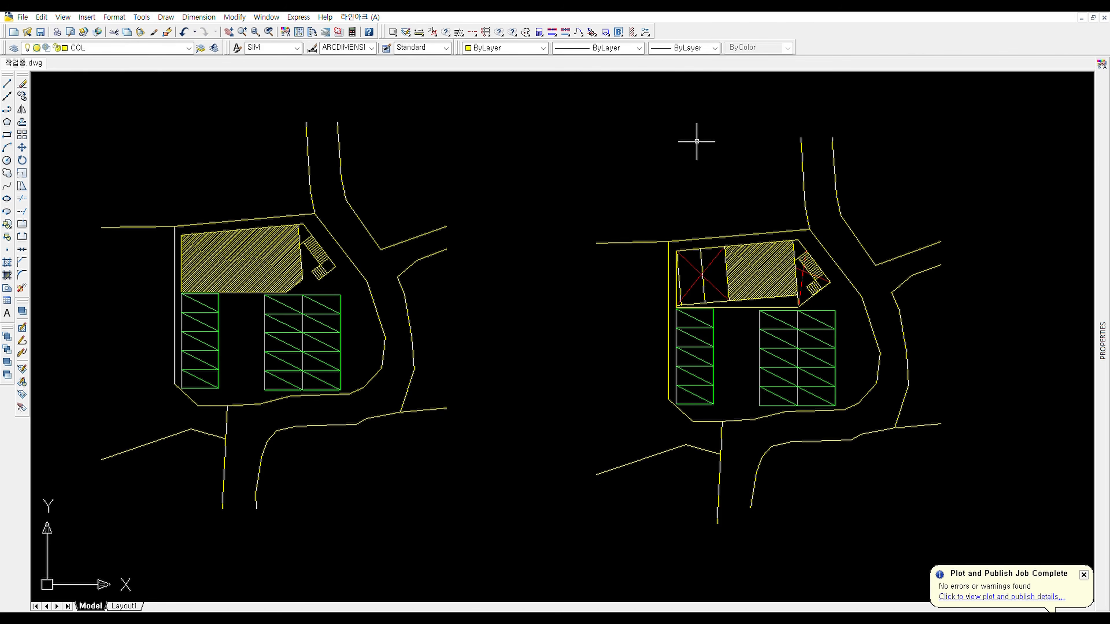
scroll(818, 304, "up", 2)
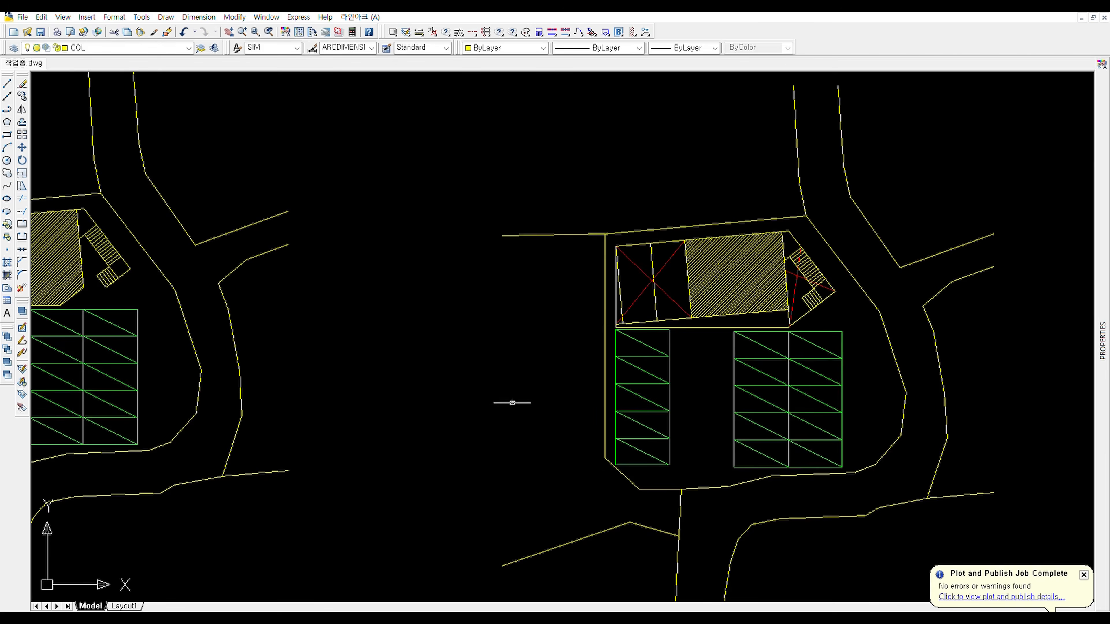
scroll(508, 397, "down", 2)
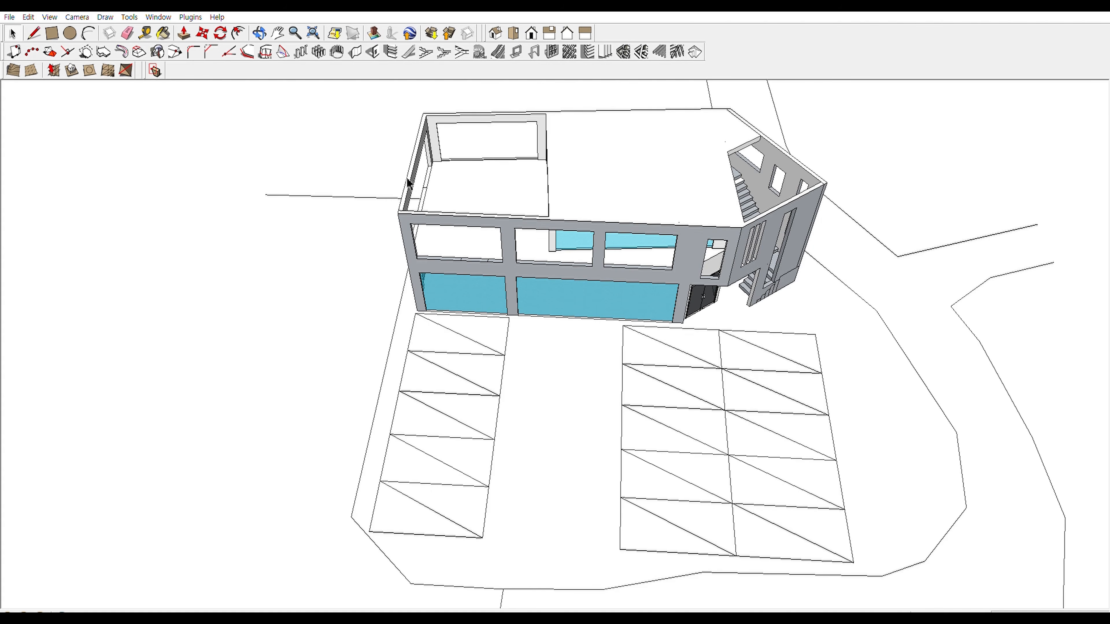
Switch to the SketchUp model and examine the two-storey building's massing, open upper terrace, glazed front and parking stalls from several angles.
scroll(423, 249, "down", 3)
left_click_drag(424, 249, 497, 174)
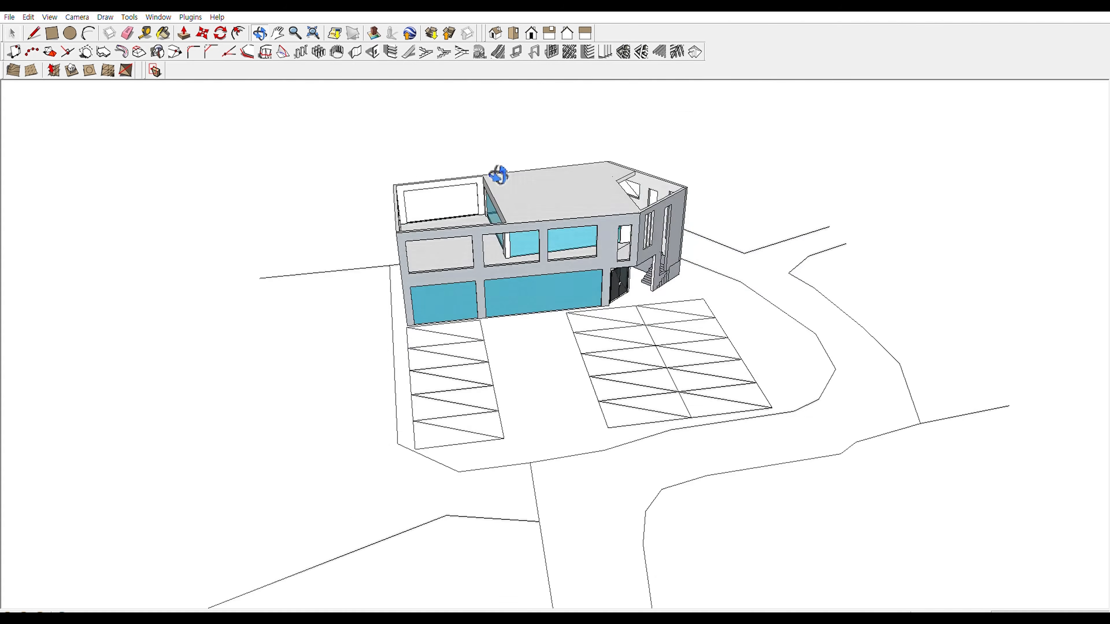
scroll(470, 270, "up", 3)
left_click_drag(470, 270, 511, 161)
scroll(510, 161, "down", 2)
scroll(422, 221, "up", 2)
left_click_drag(421, 221, 549, 261)
scroll(472, 187, "down", 2)
scroll(416, 228, "up", 3)
scroll(418, 233, "up", 1)
scroll(454, 228, "down", 2)
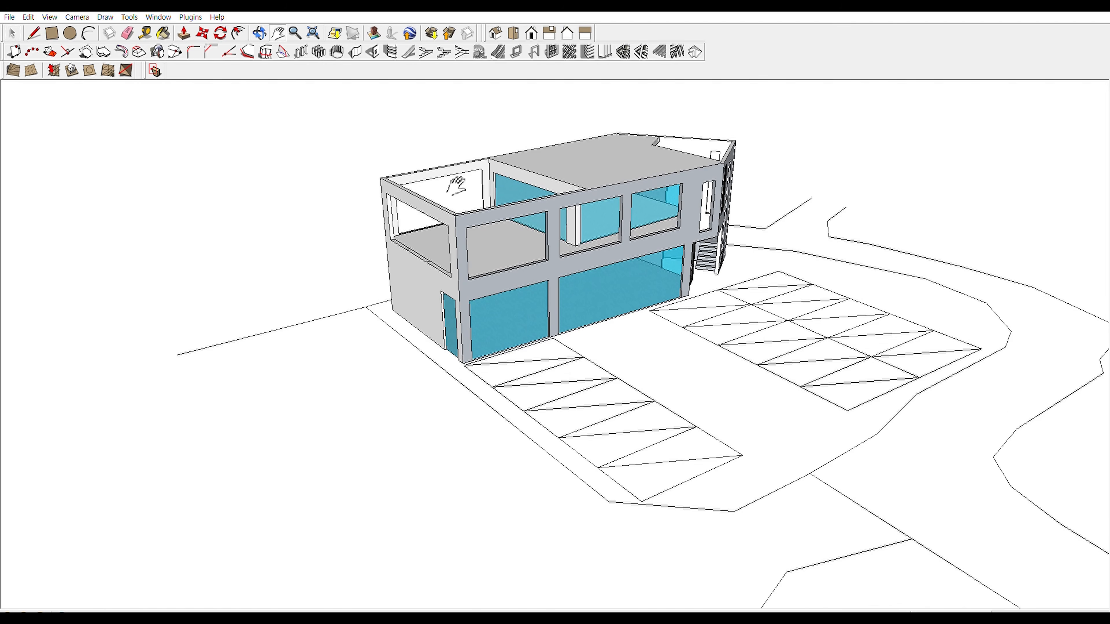
left_click_drag(475, 196, 480, 254)
scroll(480, 253, "up", 3)
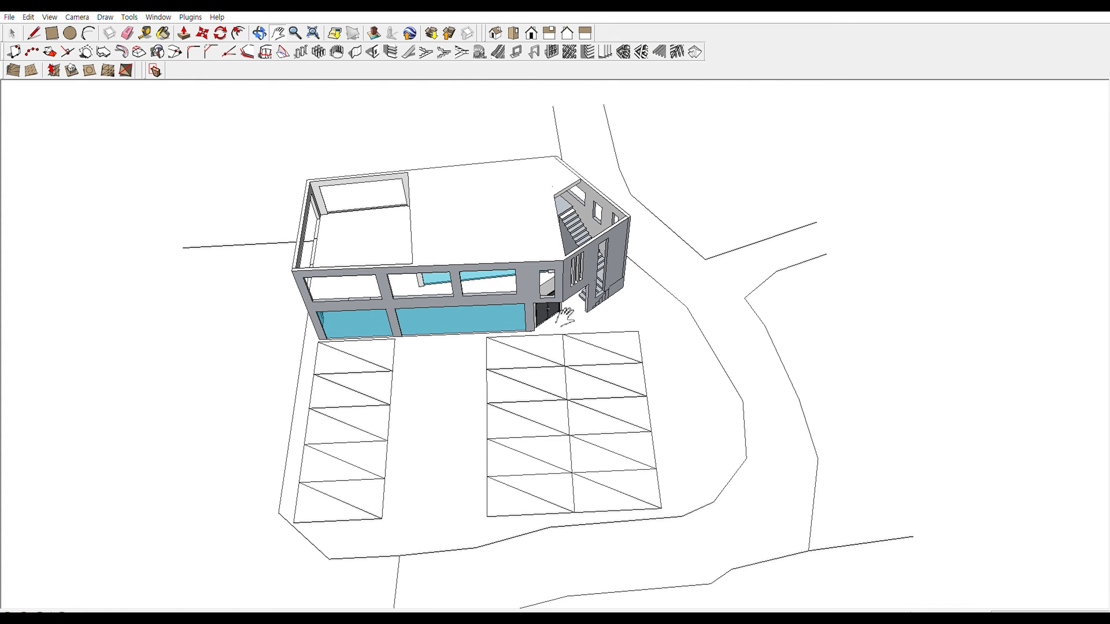
Inspect the building's angled entrance corner with the dark double doors, slit windows and adjoining stair from close up and from above.
left_click_drag(565, 316, 548, 151)
scroll(582, 312, "up", 4)
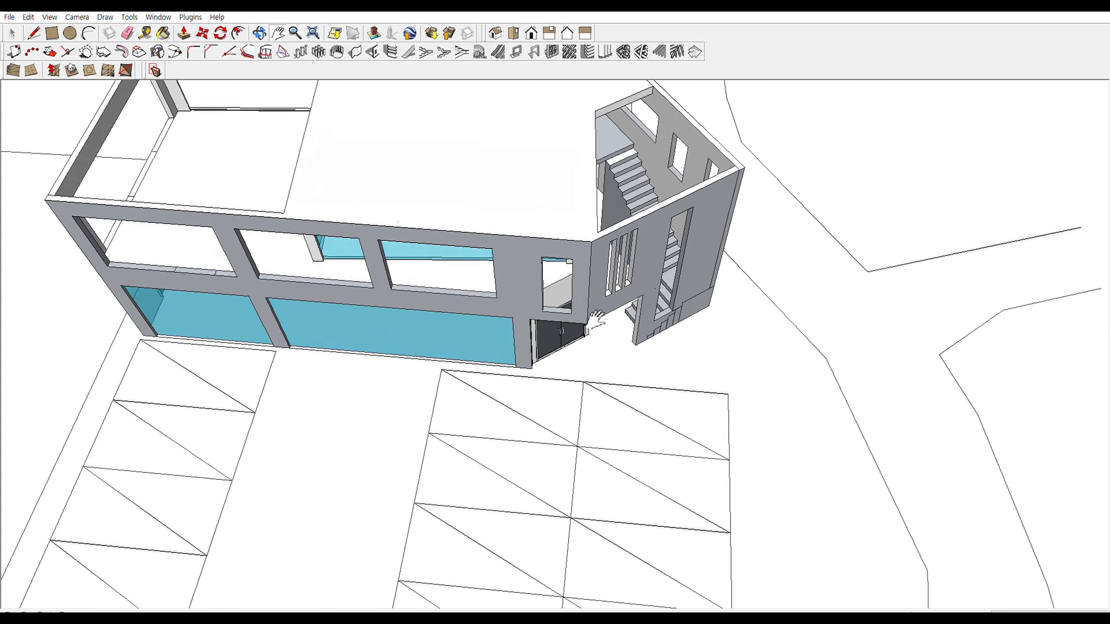
left_click_drag(601, 338, 540, 327)
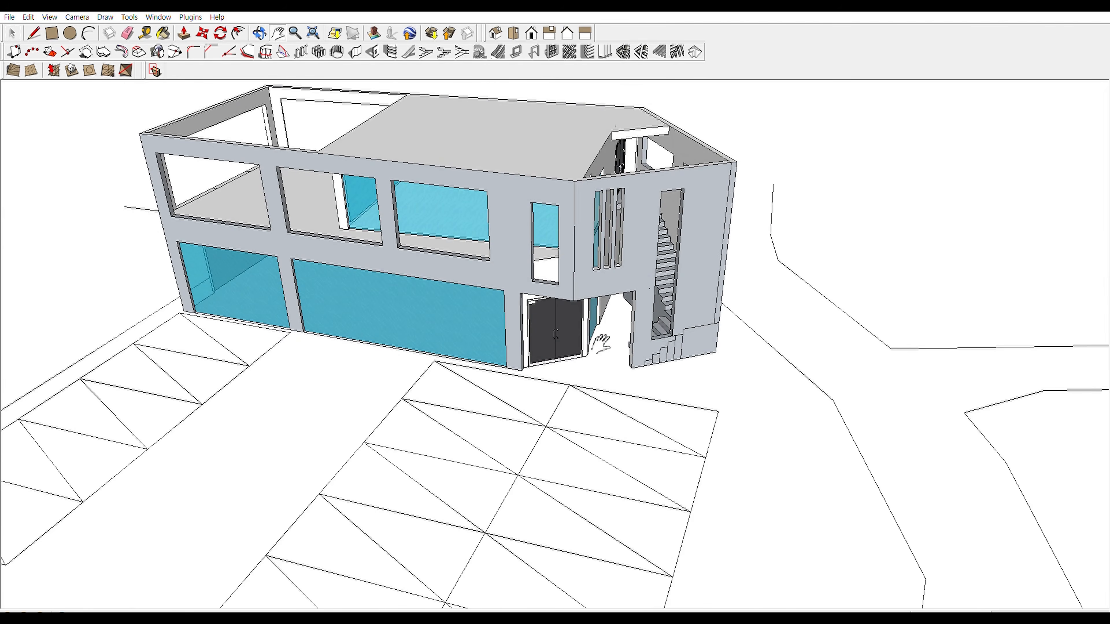
scroll(601, 343, "up", 4)
scroll(572, 323, "down", 6)
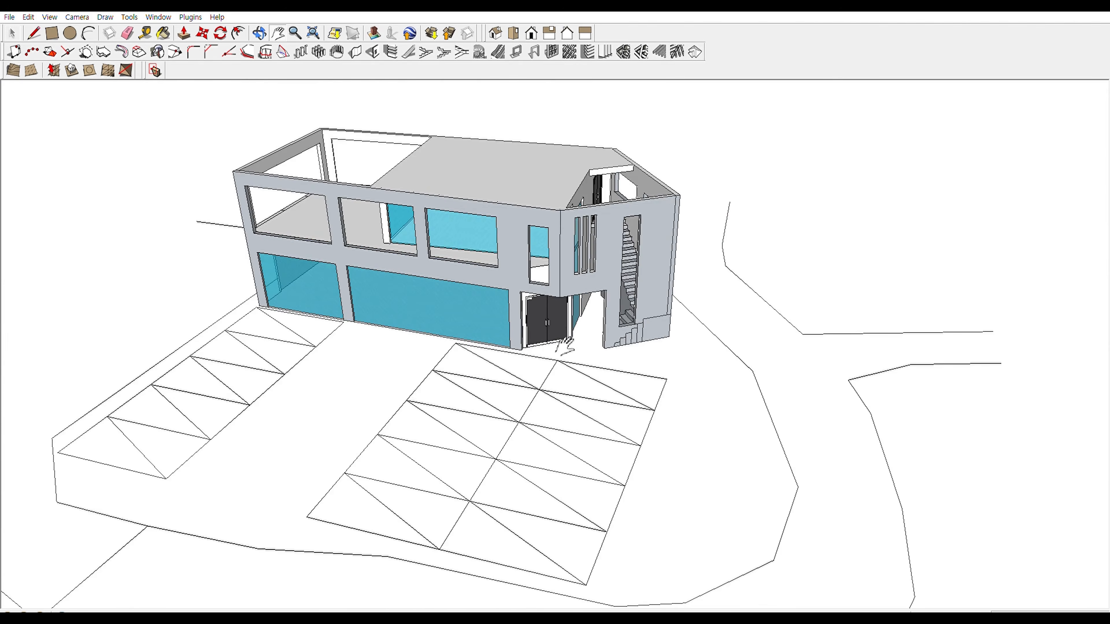
left_click_drag(564, 347, 583, 324)
scroll(578, 321, "down", 4)
left_click_drag(474, 149, 496, 298)
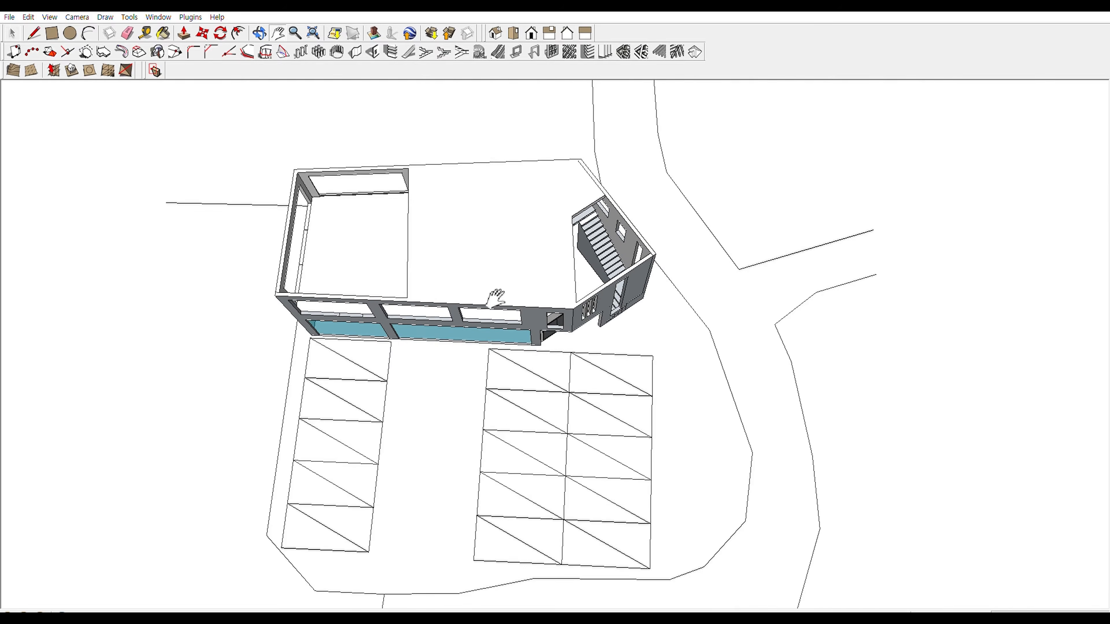
Examine the exterior stair enclosure from above and around its outer walls, including the tall stairwell opening and side windows.
scroll(496, 299, "up", 1)
left_click_drag(582, 279, 748, 283)
scroll(654, 311, "up", 5)
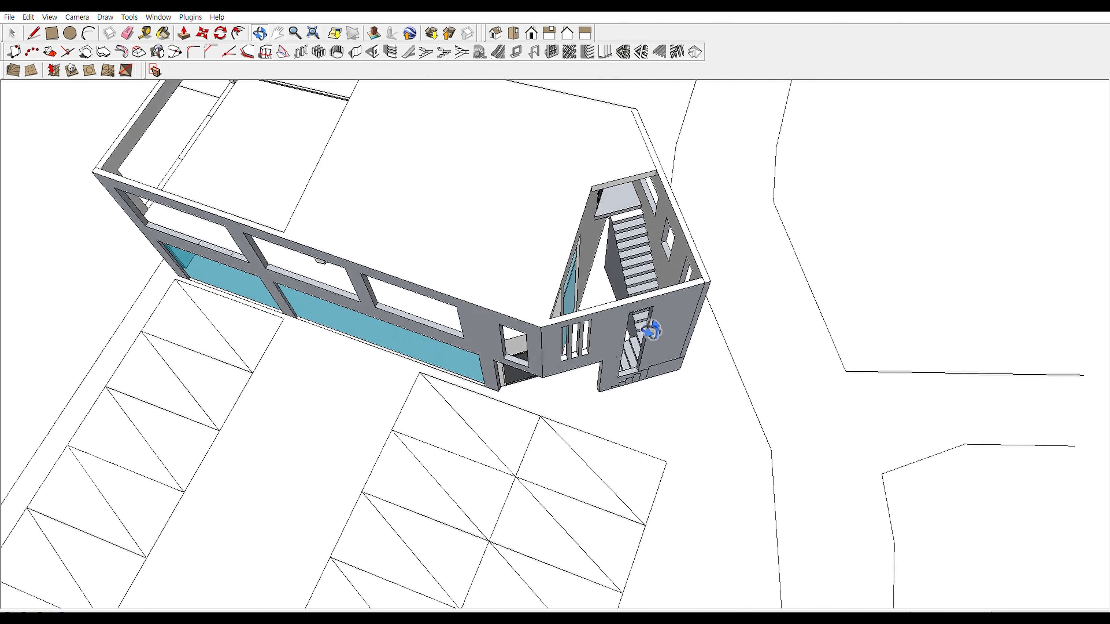
left_click_drag(651, 330, 534, 276)
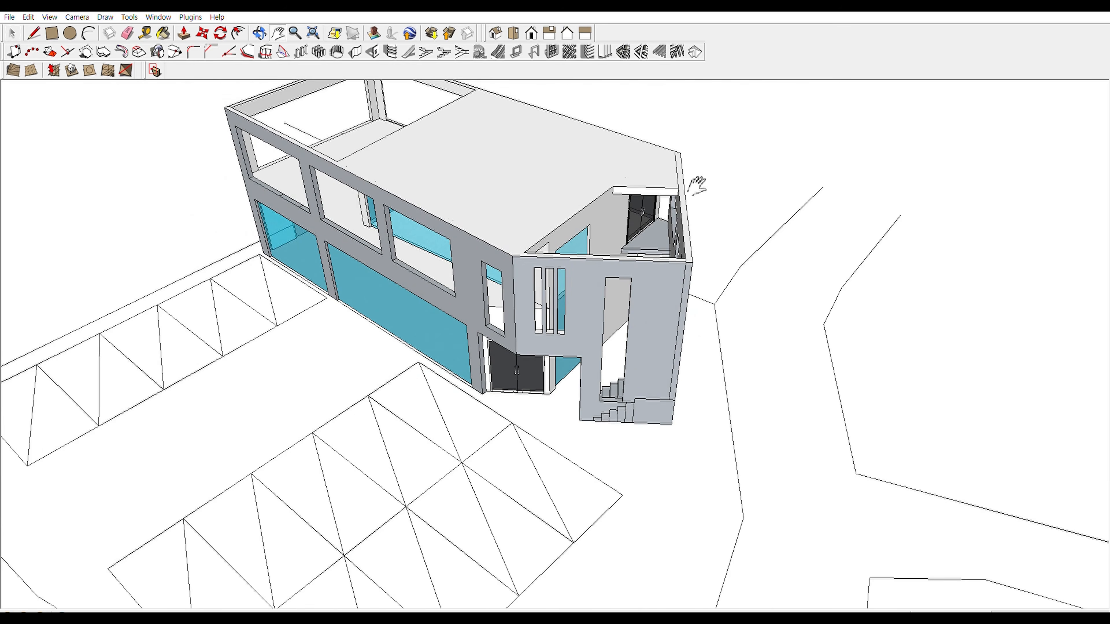
left_click_drag(697, 186, 375, 186)
left_click_drag(301, 163, 518, 313)
scroll(518, 312, "up", 3)
left_click_drag(410, 297, 486, 193)
scroll(512, 372, "down", 3)
left_click_drag(531, 341, 535, 277)
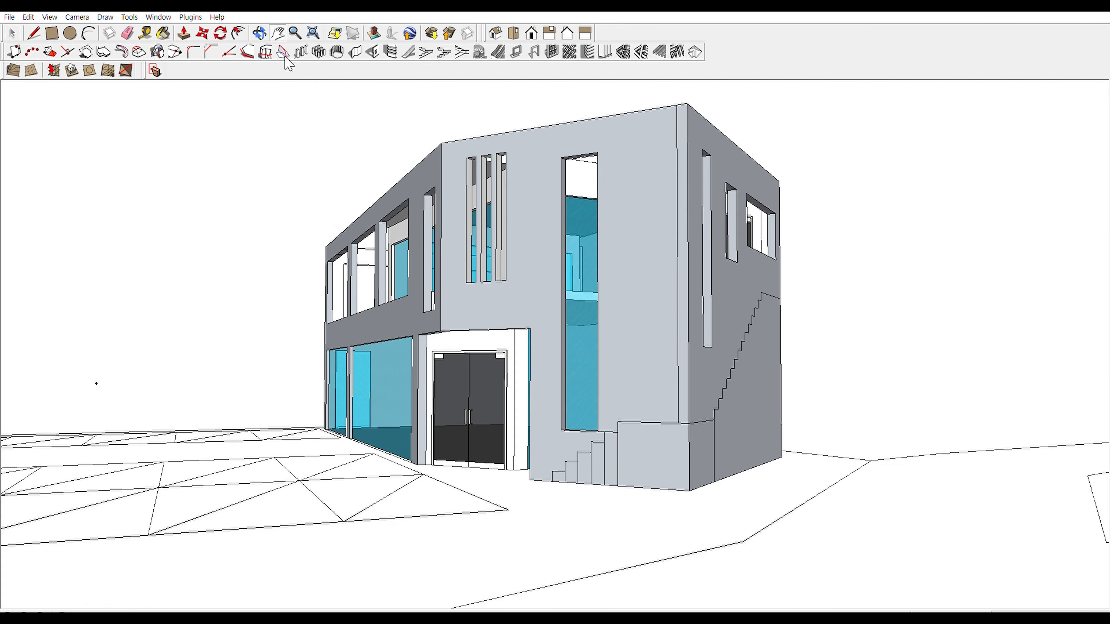
left_click_drag(455, 261, 537, 248)
left_click_drag(385, 223, 453, 243)
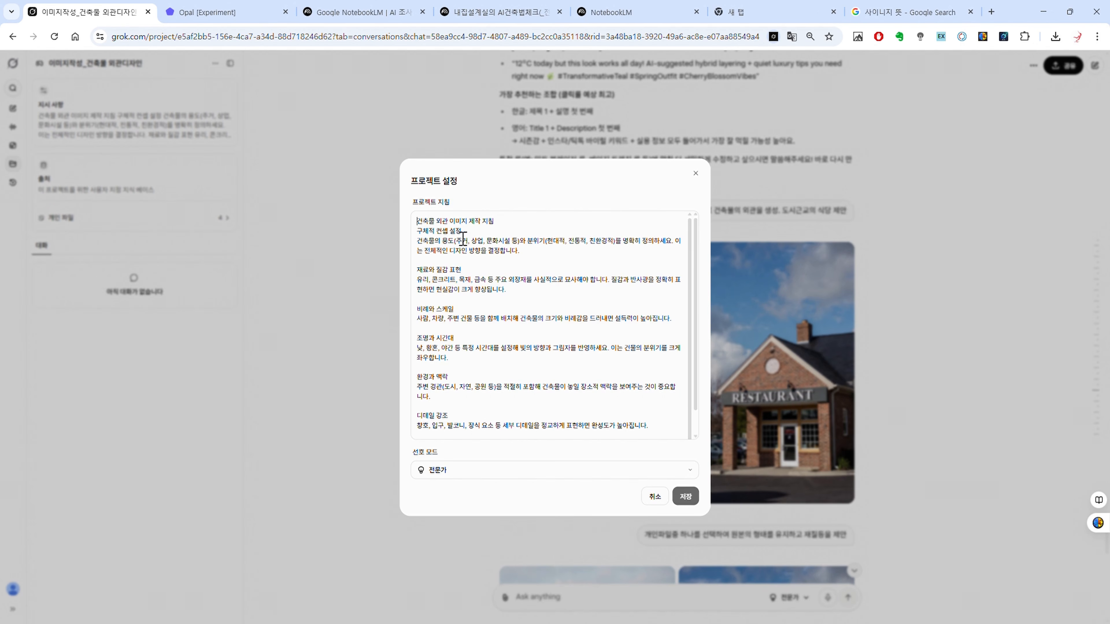
Switch to Grok and review the exterior-design project's instructions and preferred-mode options, leaving the project settings without saving.
left_click_drag(419, 223, 471, 224)
left_click(471, 224)
scroll(545, 275, "down", 2)
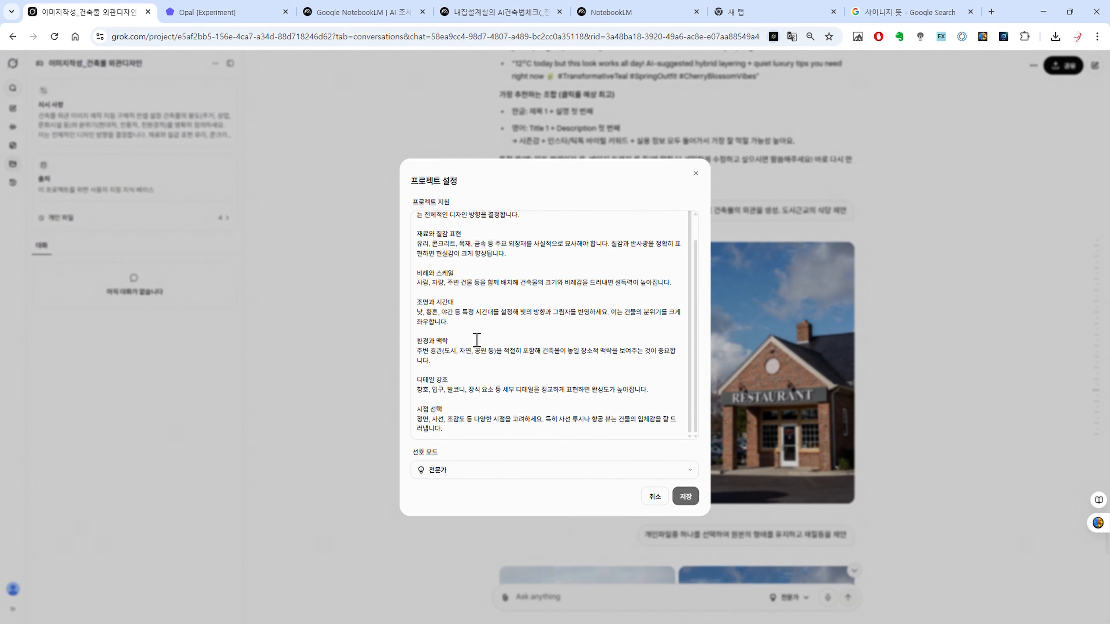
left_click(685, 473)
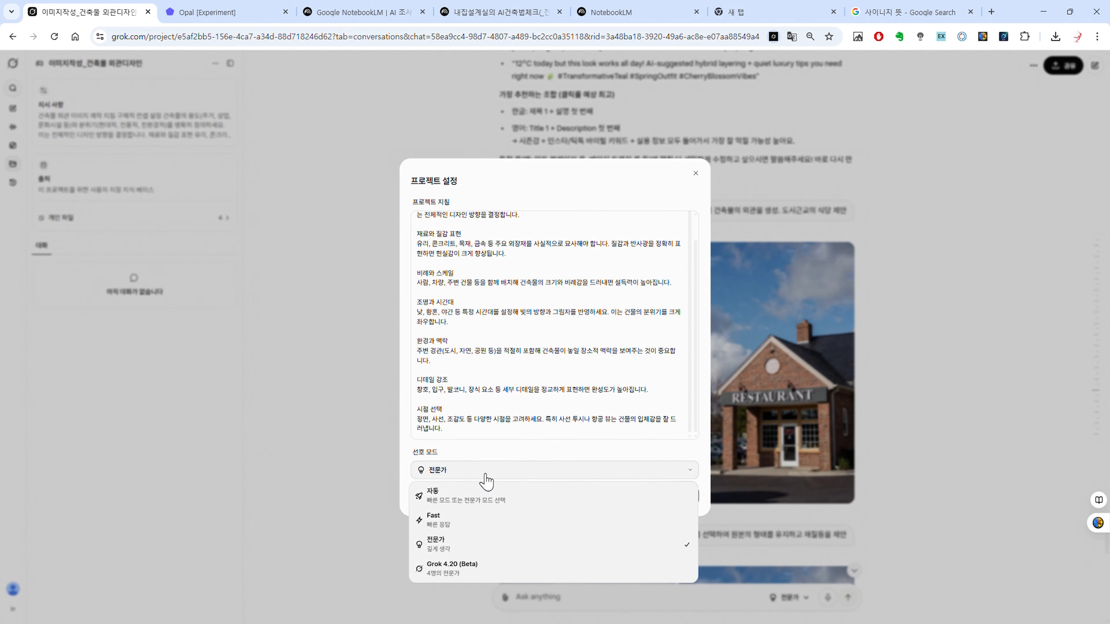
left_click(474, 477)
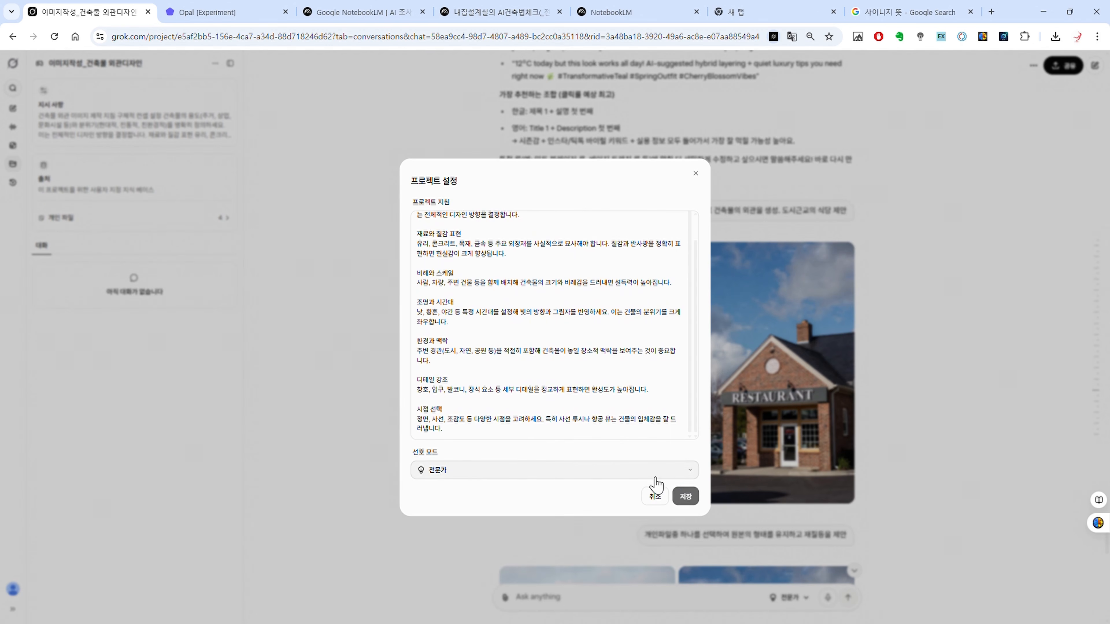
left_click(655, 497)
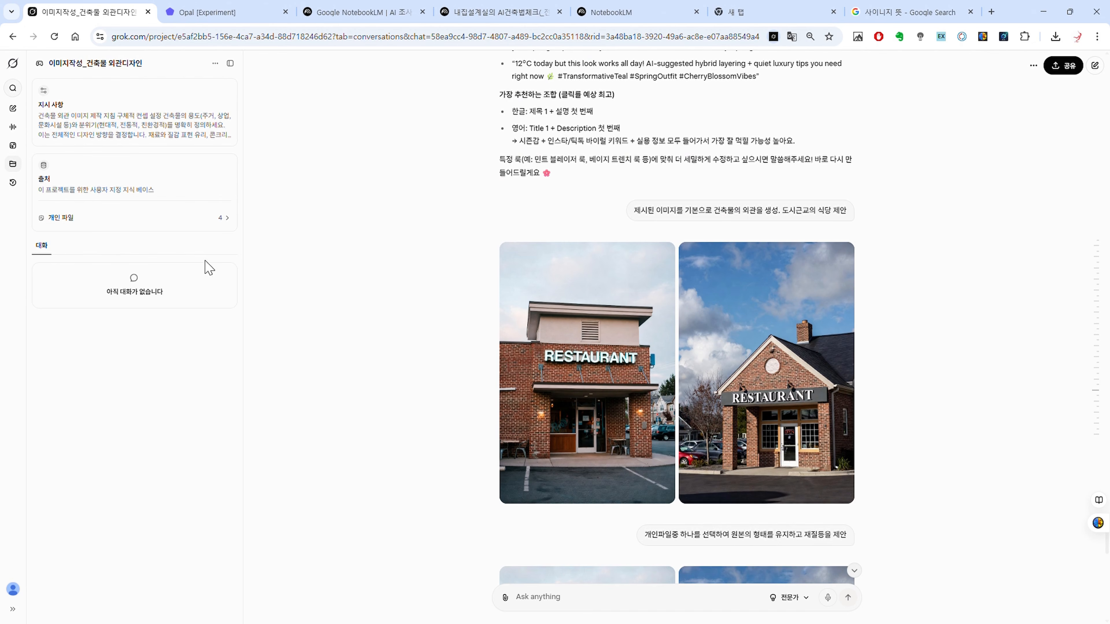
Find the prompt requesting a modern two-storey restaurant exterior and view its attached building model image at full size.
scroll(523, 307, "down", 15)
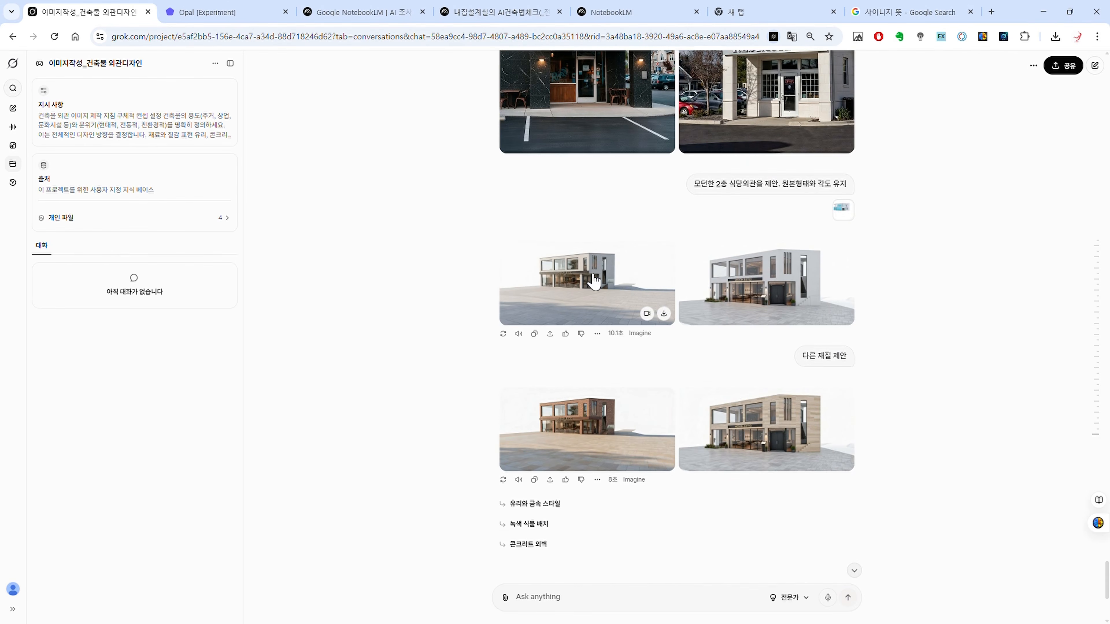
scroll(800, 311, "up", 3)
left_click(841, 345)
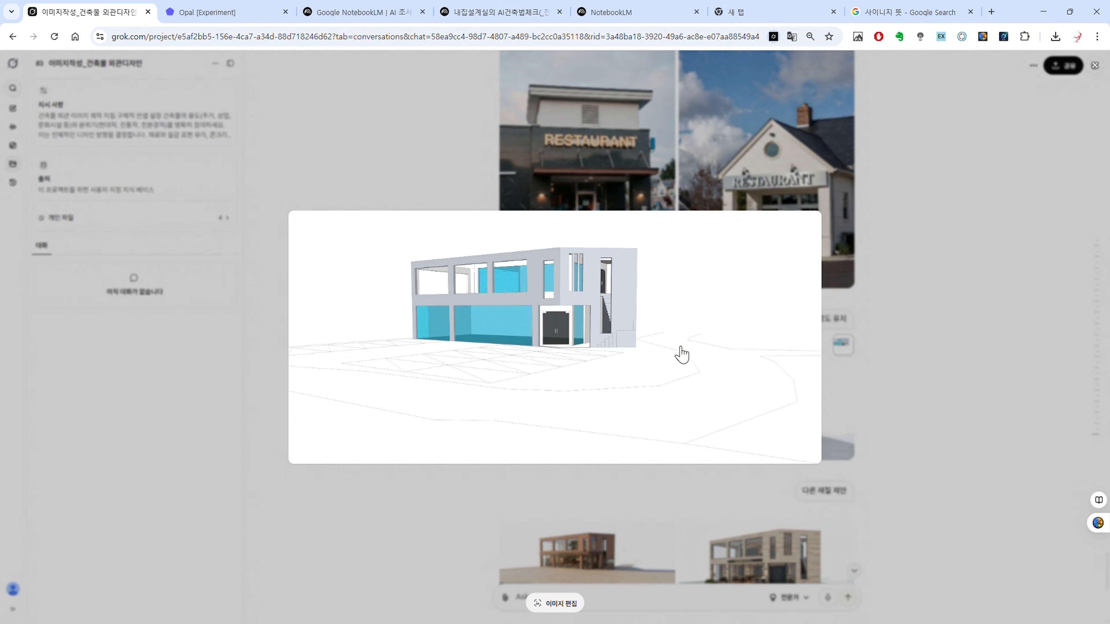
left_click(891, 265)
scroll(842, 364, "down", 3)
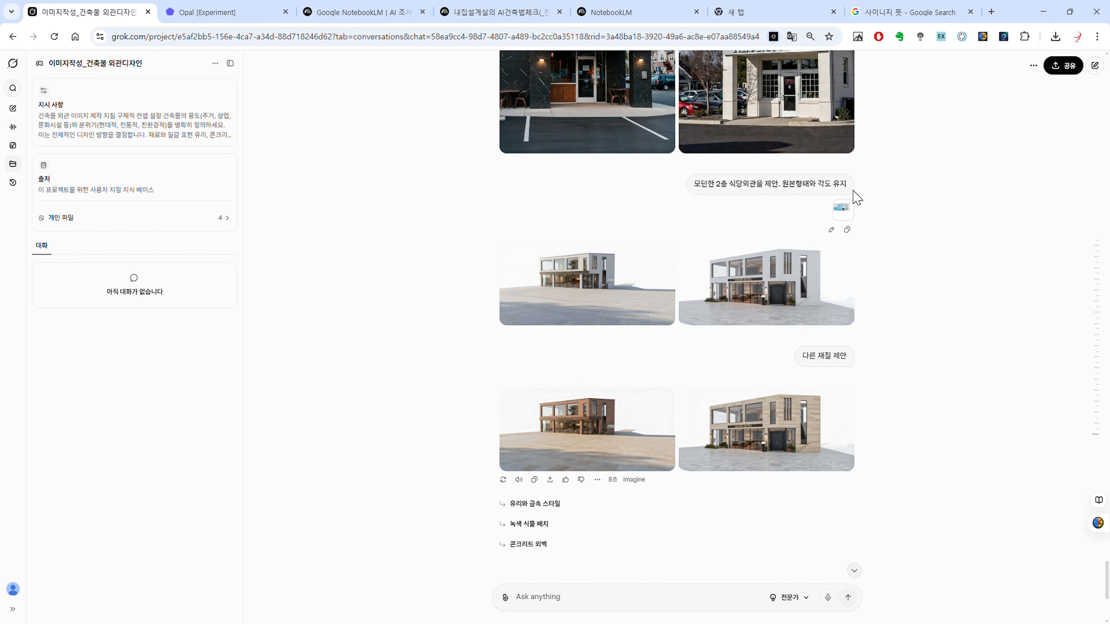
View both renders generated for the modern two-storey restaurant prompt at full size, then return to the conversation.
left_click(620, 279)
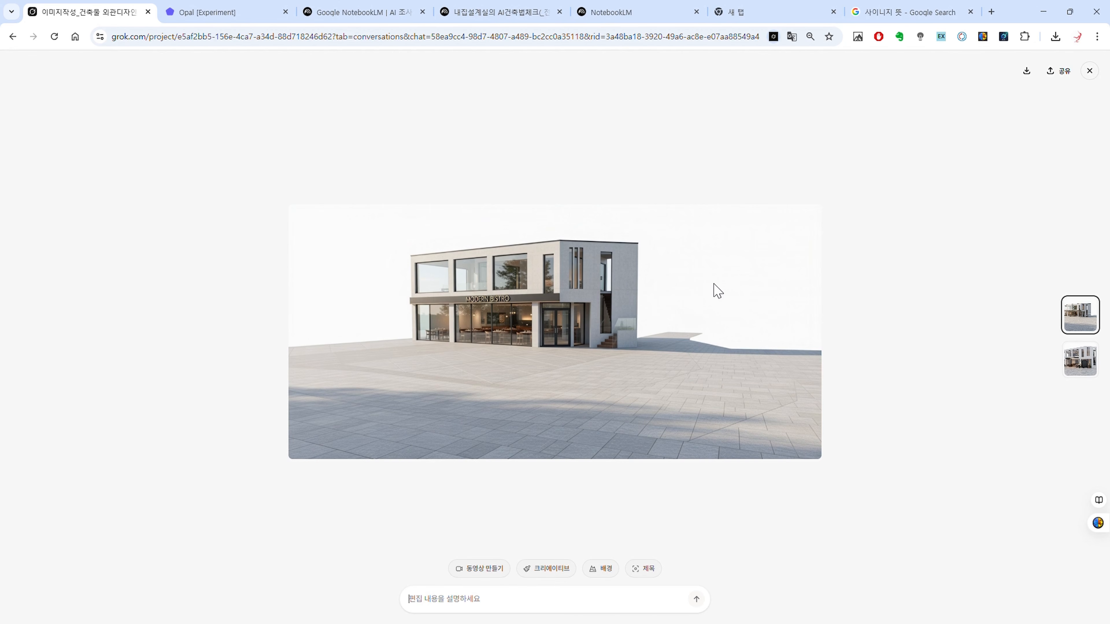
left_click(1079, 366)
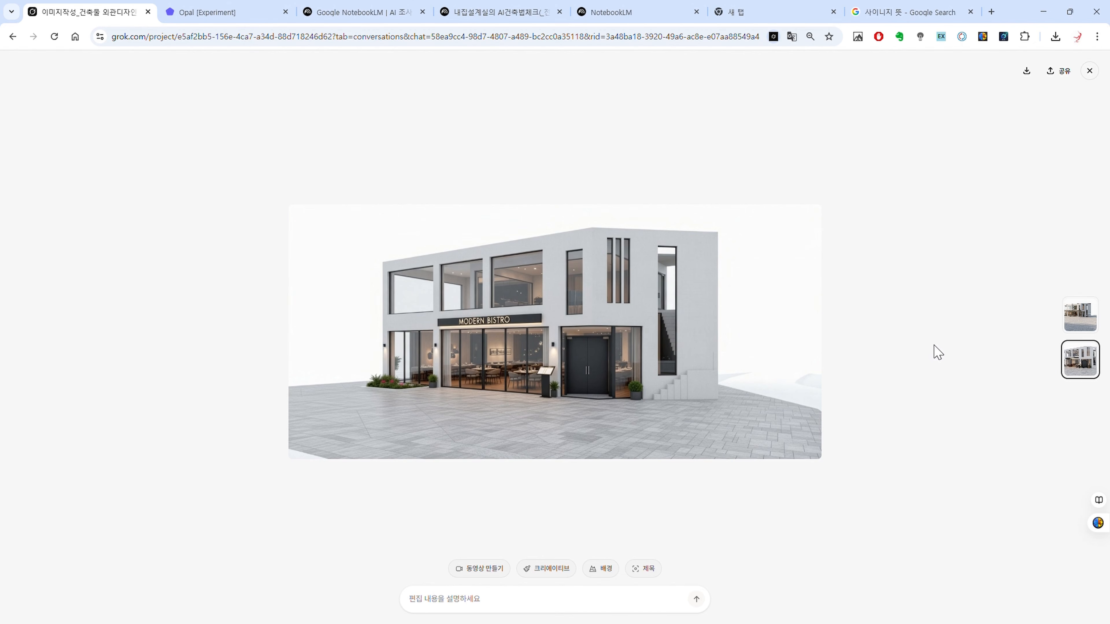
left_click(1090, 70)
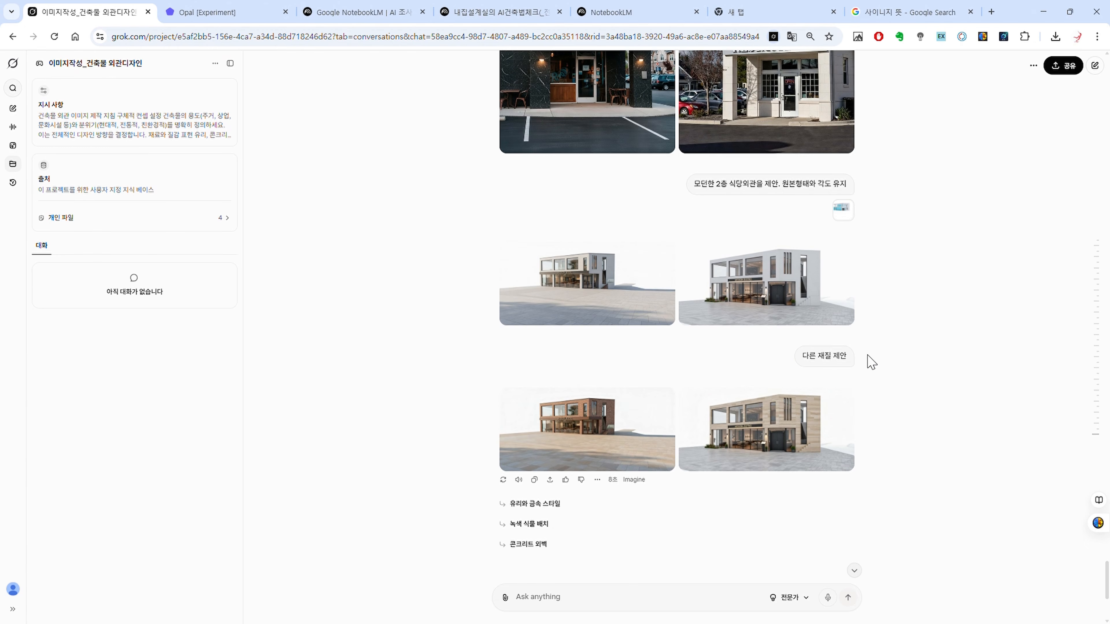
Open the renders generated for 다른 재질 제안 and download both the beige stone version and the red brick version.
scroll(869, 364, "down", 3)
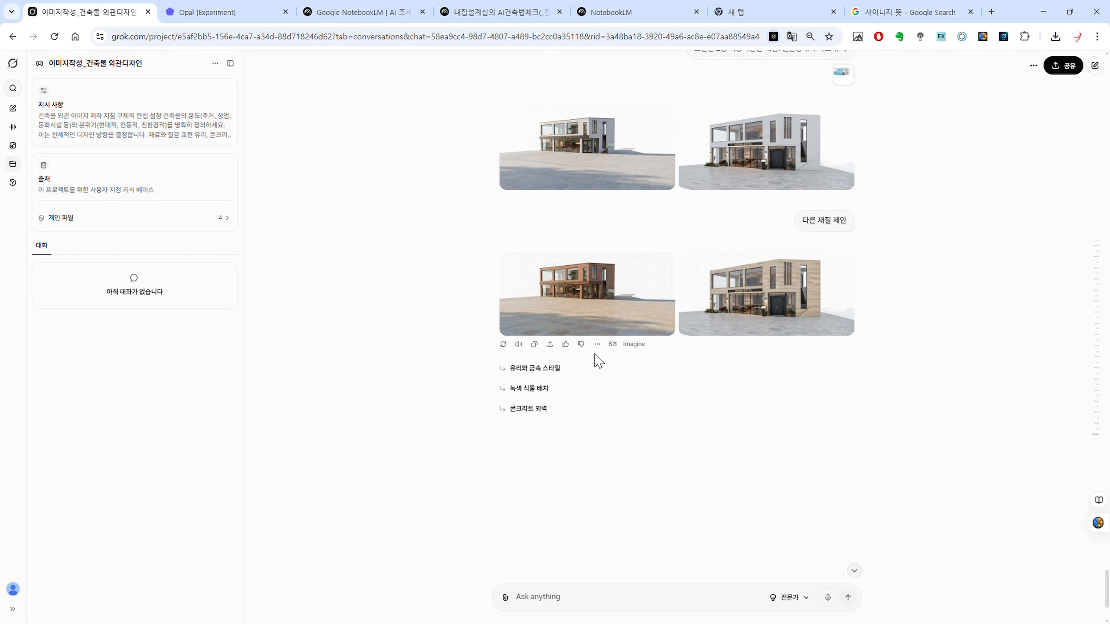
left_click(581, 299)
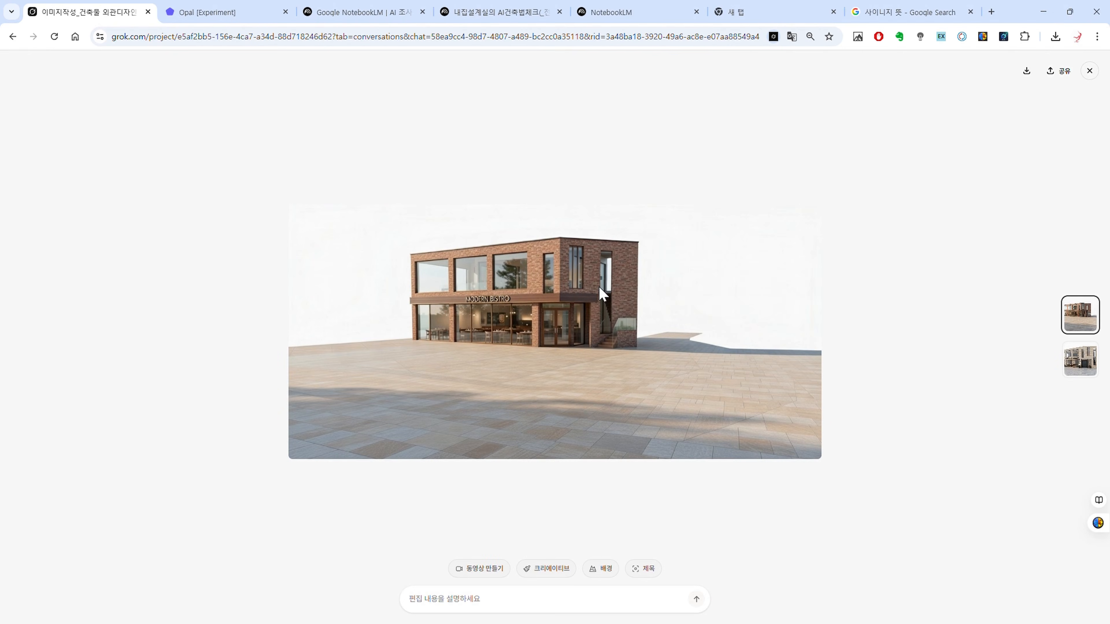
left_click(1086, 361)
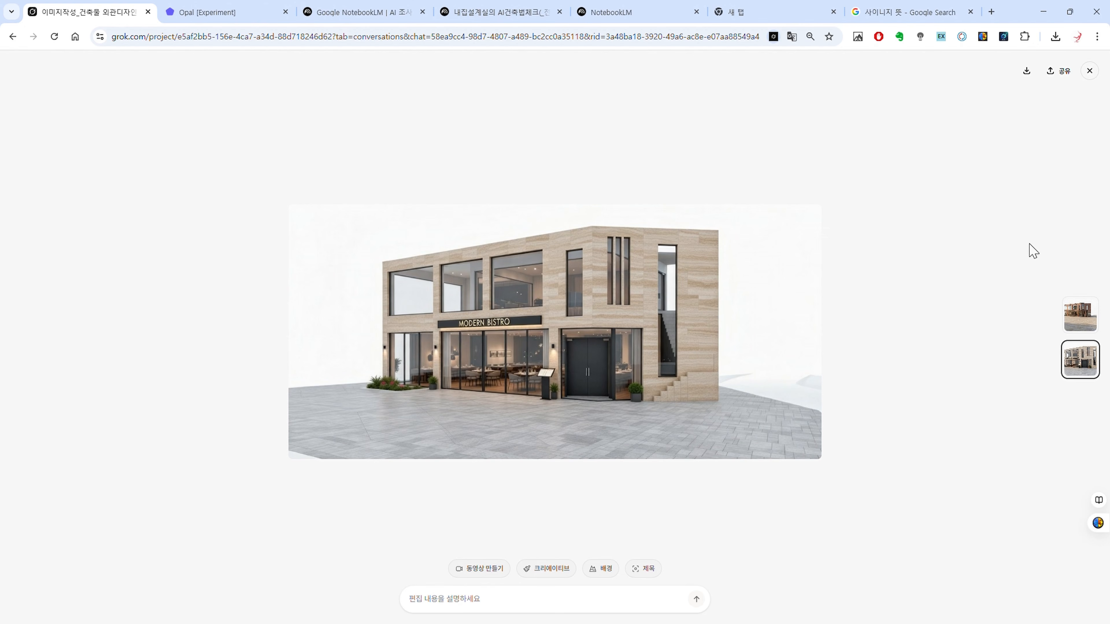
left_click(1028, 72)
left_click(1080, 315)
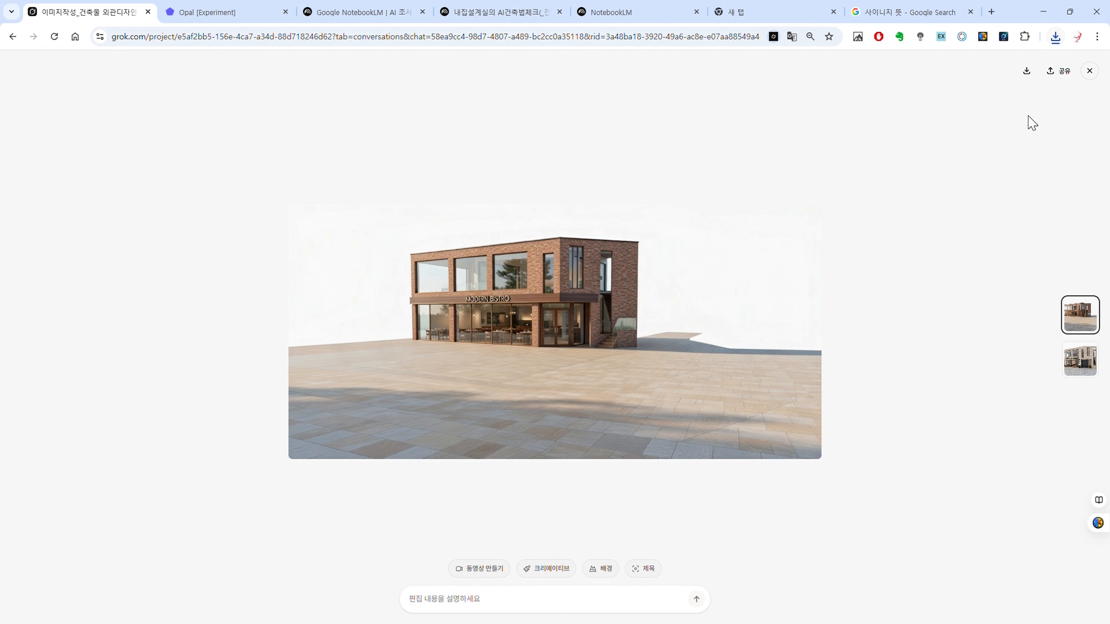
left_click(1027, 72)
left_click(1090, 71)
Download the closer light-grey MODERN BISTRO render from the earlier response and view its more distant companion image.
left_click(762, 161)
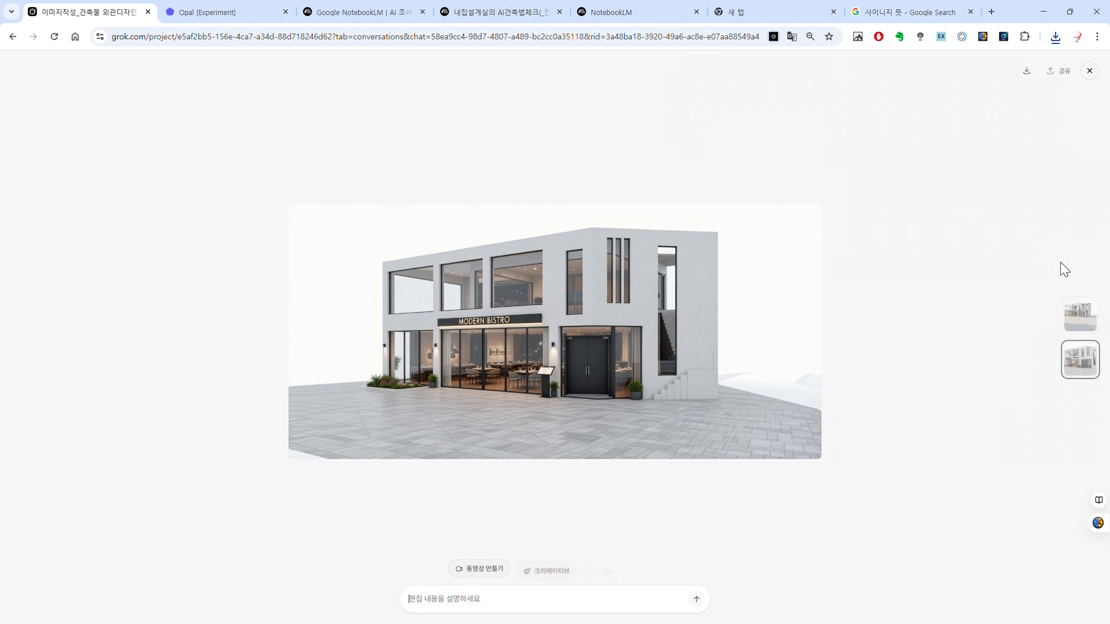
left_click(1027, 71)
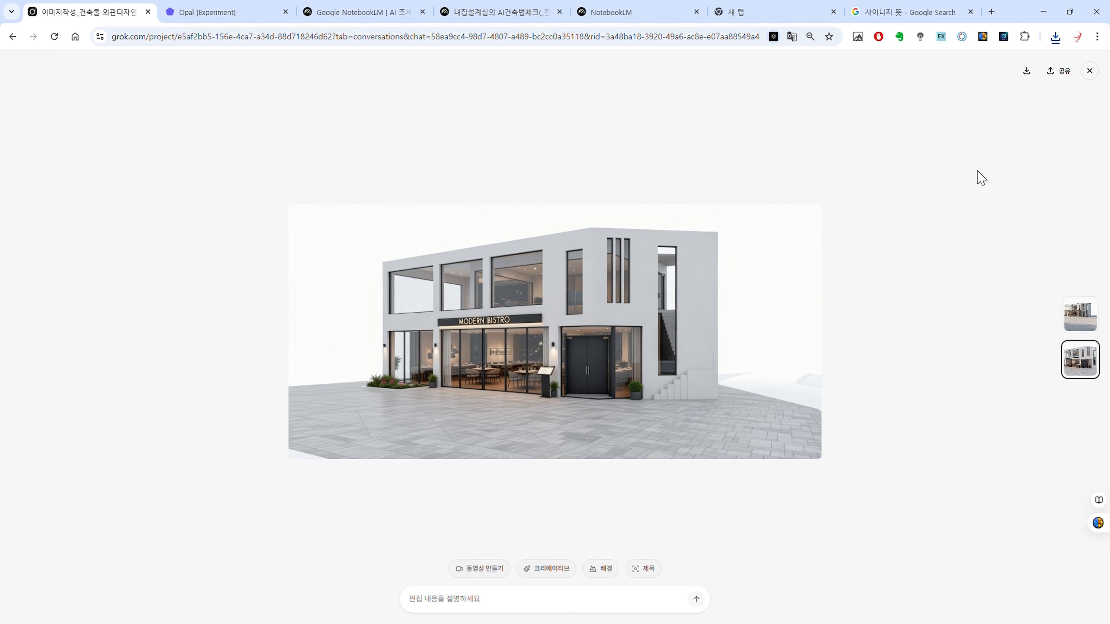
left_click(1088, 315)
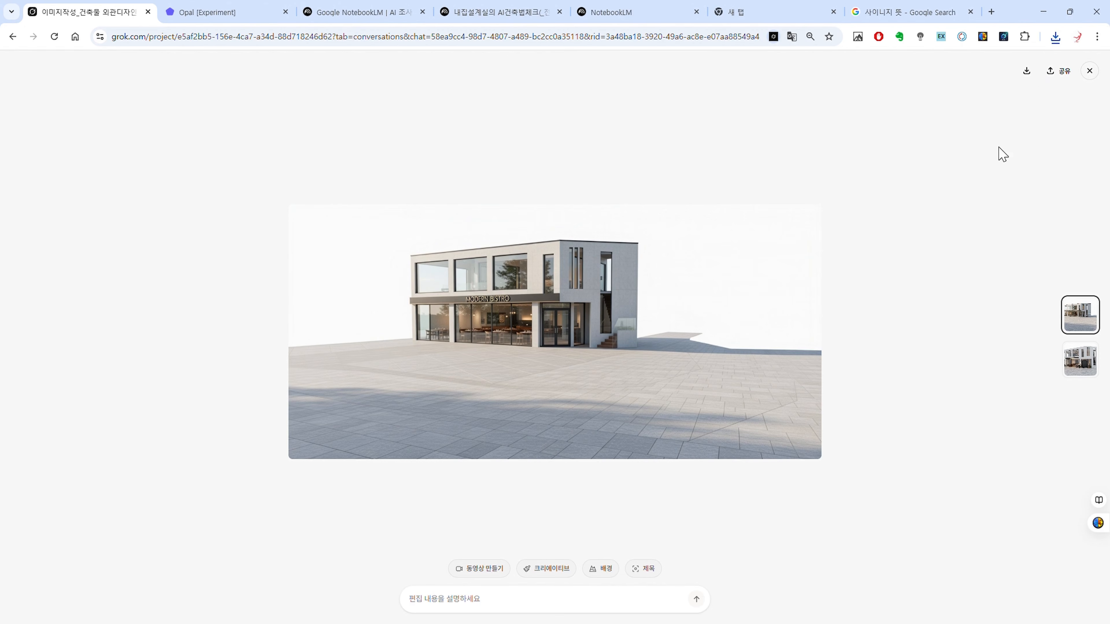
left_click(1090, 71)
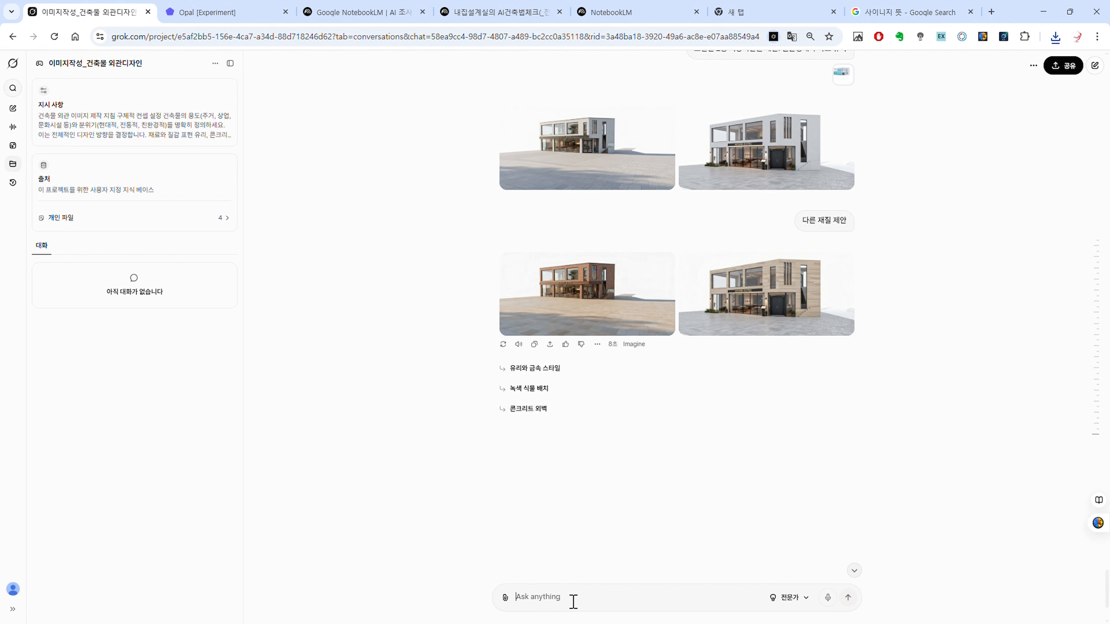
Submit the follow-up prompt 모던한 노출콘크리트의 디테일을 자세히 표현 to generate exposed-concrete versions of the restaurant.
type("뫼")
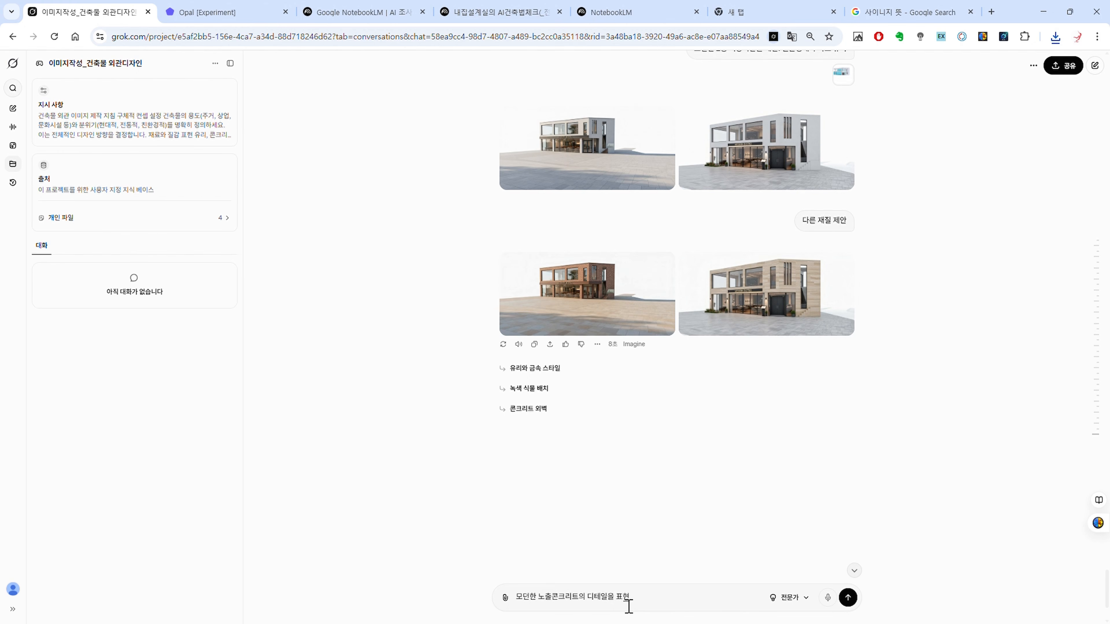
type("세히")
left_click(848, 599)
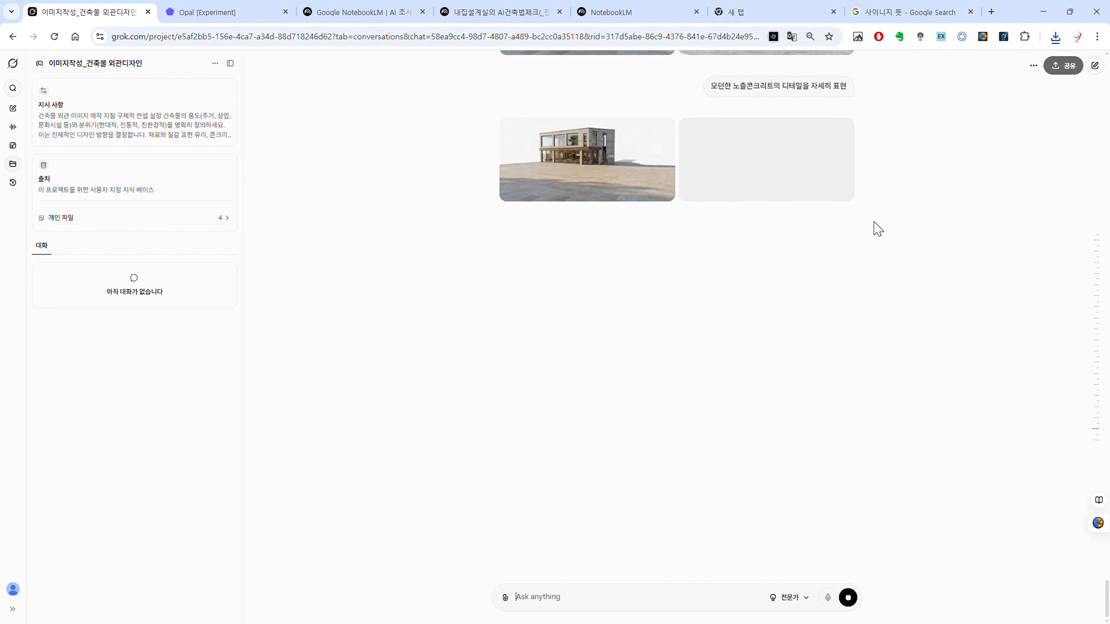
Open the two exposed-concrete renders at full size, download both the closer and the more distant view, and return to the conversation.
left_click(646, 176)
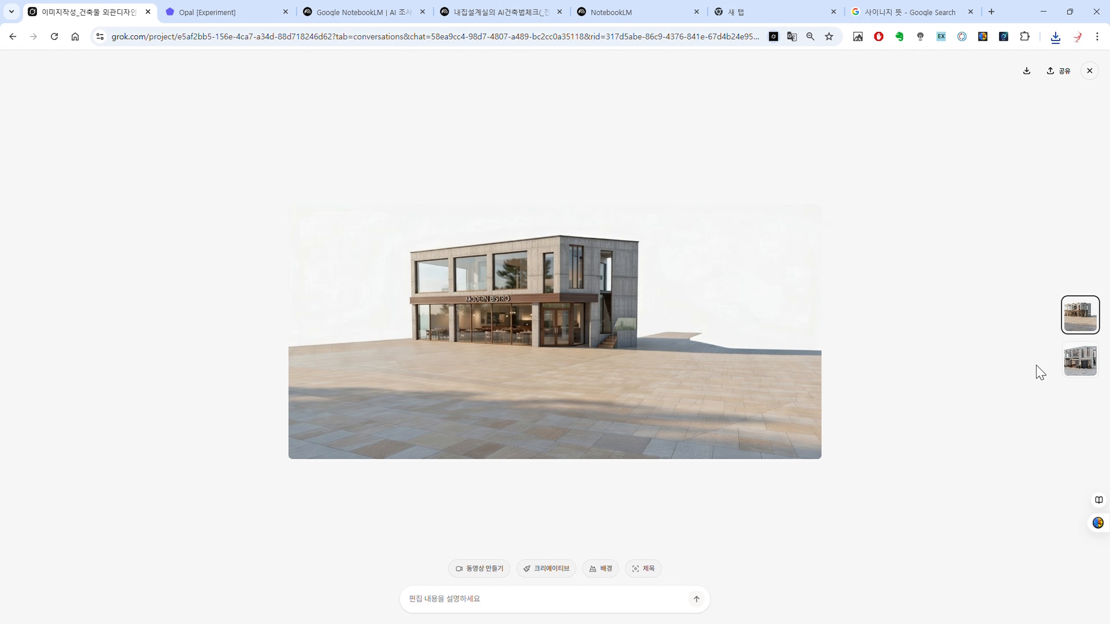
left_click(1083, 367)
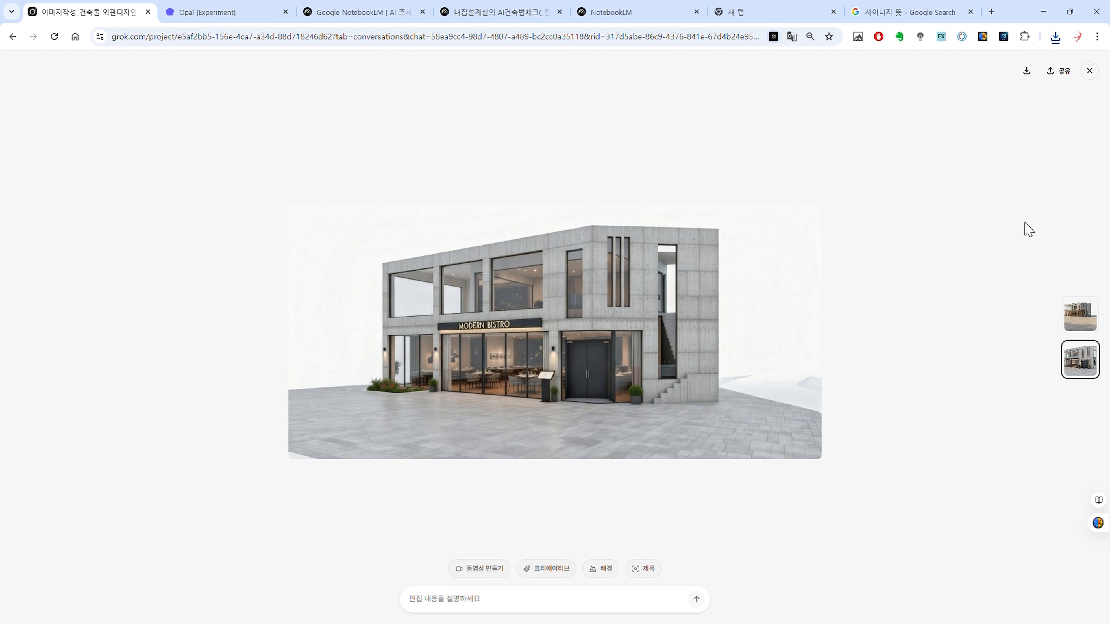
left_click(1026, 71)
left_click(1080, 312)
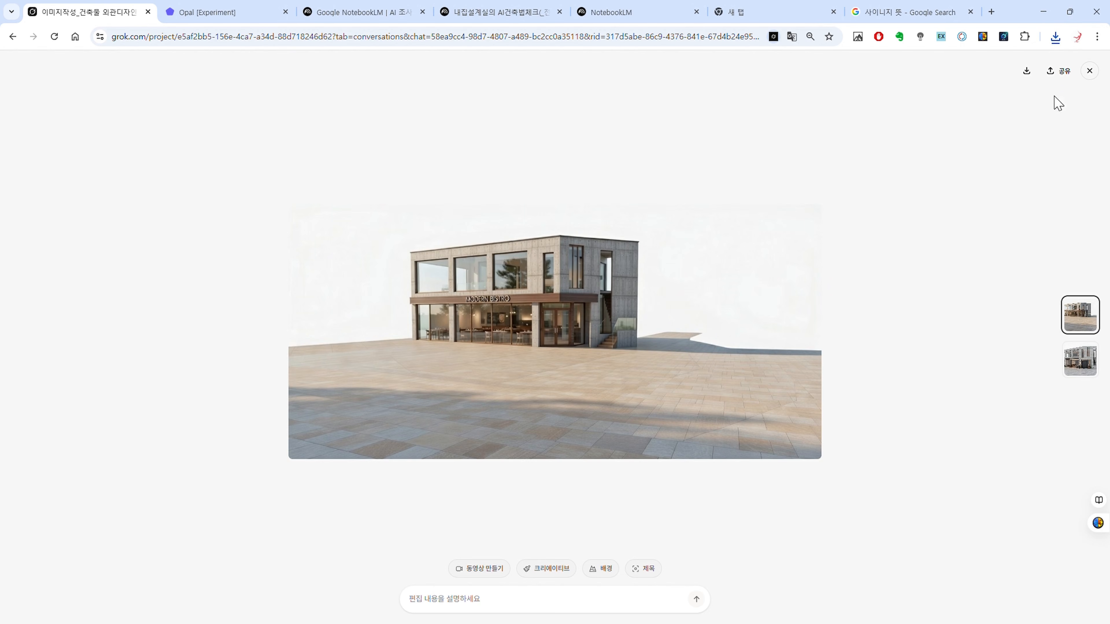
left_click(1033, 76)
left_click(1090, 71)
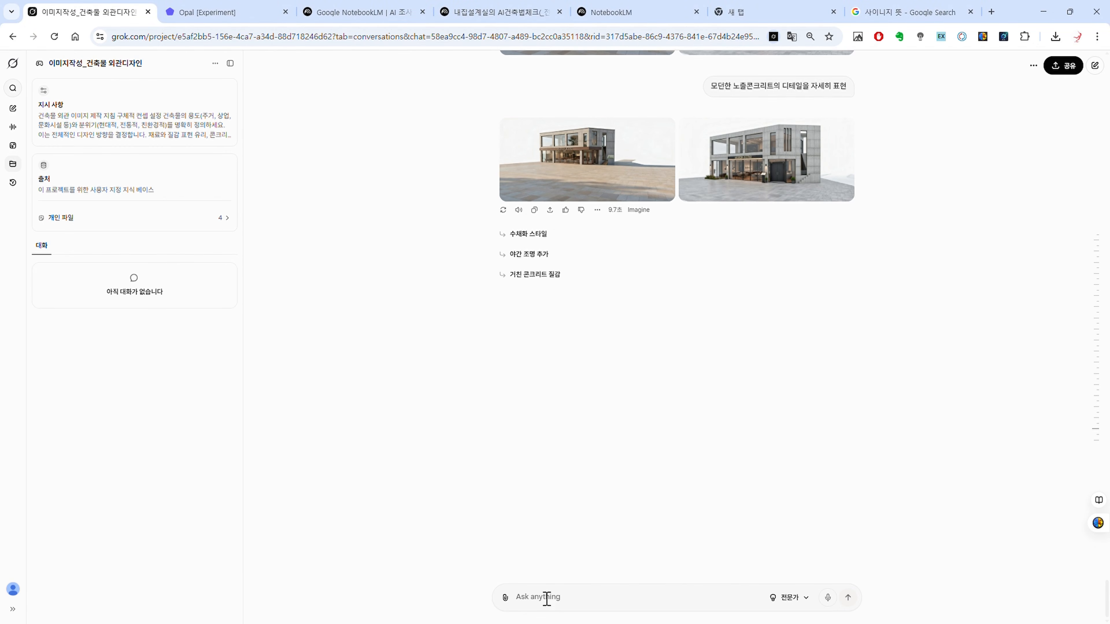
Attach the closer restaurant render from the computer to a new message and check the available model modes.
left_click(505, 598)
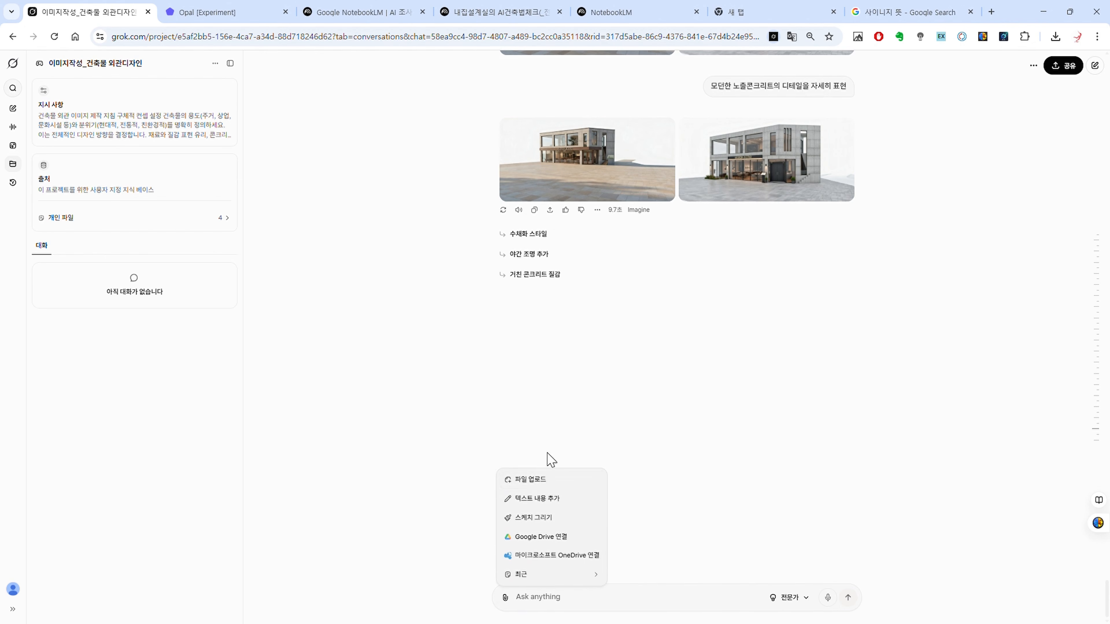
left_click(533, 482)
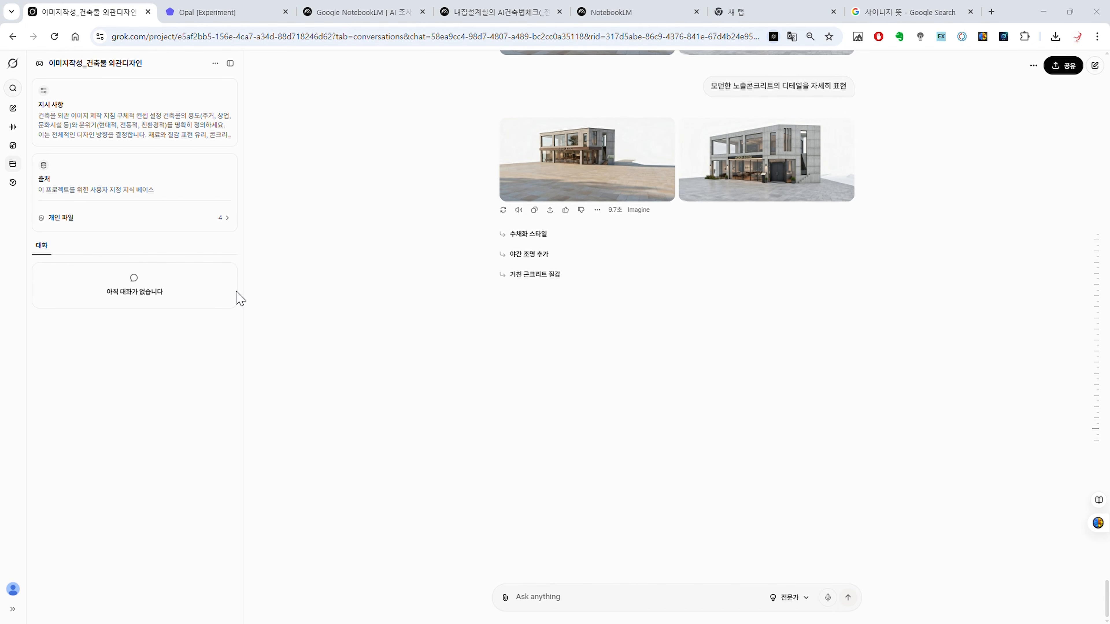
left_click(488, 297)
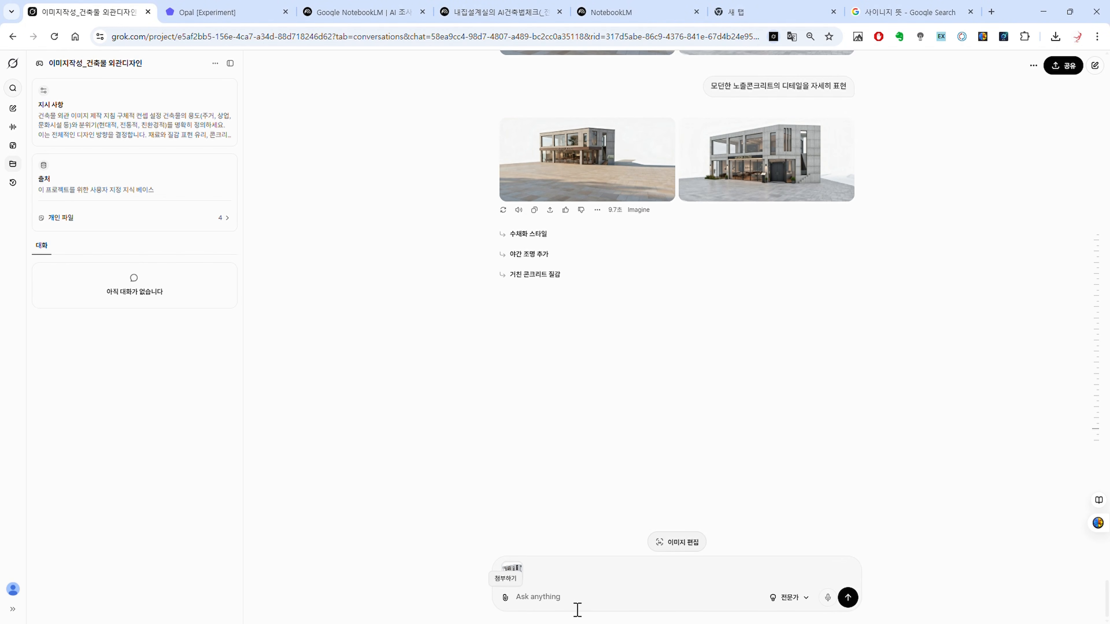
left_click(803, 607)
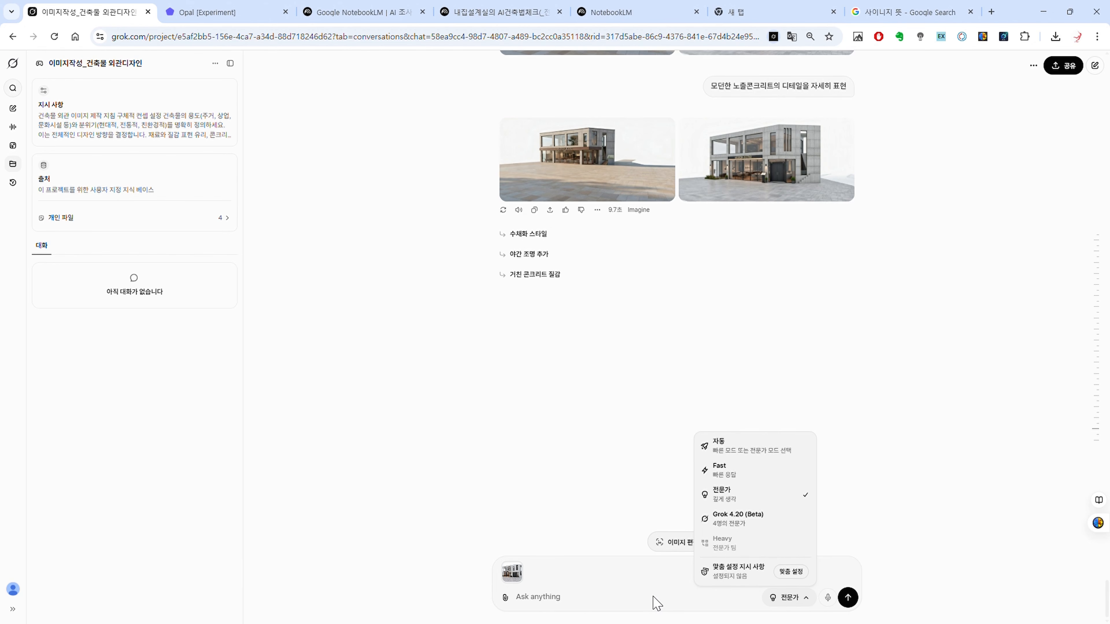
left_click(559, 609)
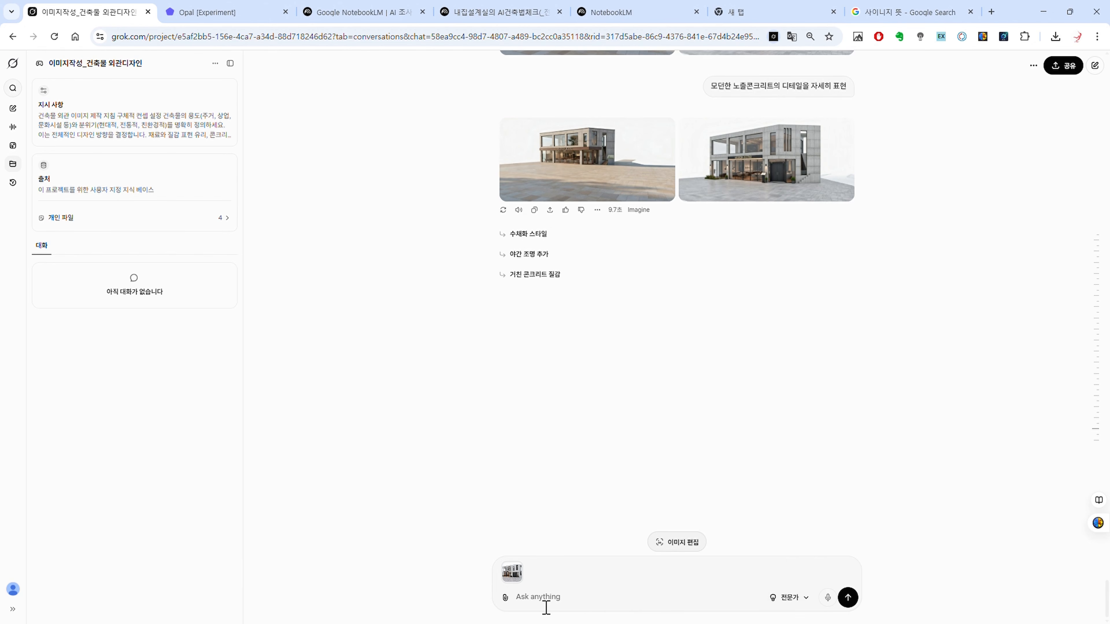
Submit the prompt 동영상생성 with the attached render to request a video.
type("eㅗㅇ여")
key("BackSpace")
key("BackSpace")
key("BackSpace")
key("BackSpace")
key("BackSpace")
type("뒤")
left_click(848, 597)
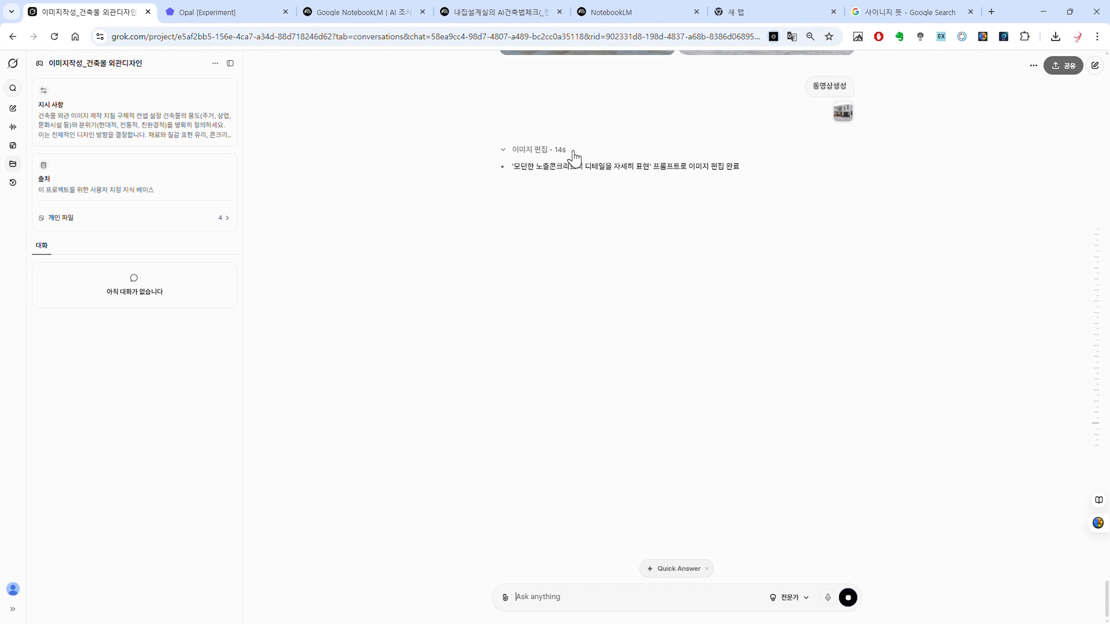
Read through the reply to 동영상생성, including its design description and the Korean and English 30-second shorts scripts.
scroll(837, 241, "up", 3)
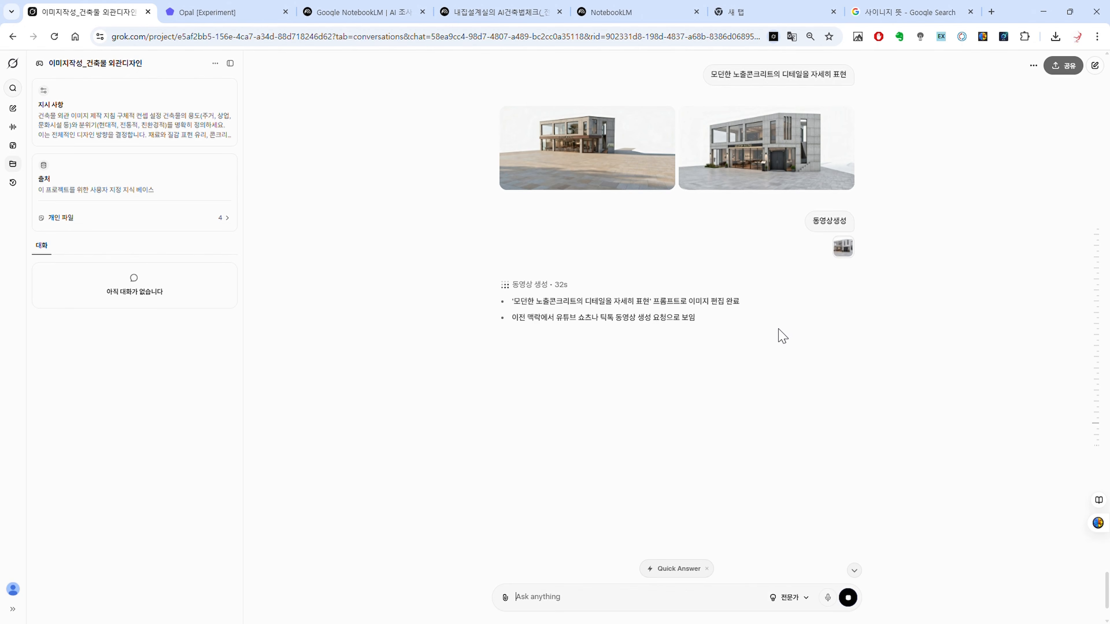
scroll(781, 337, "down", 3)
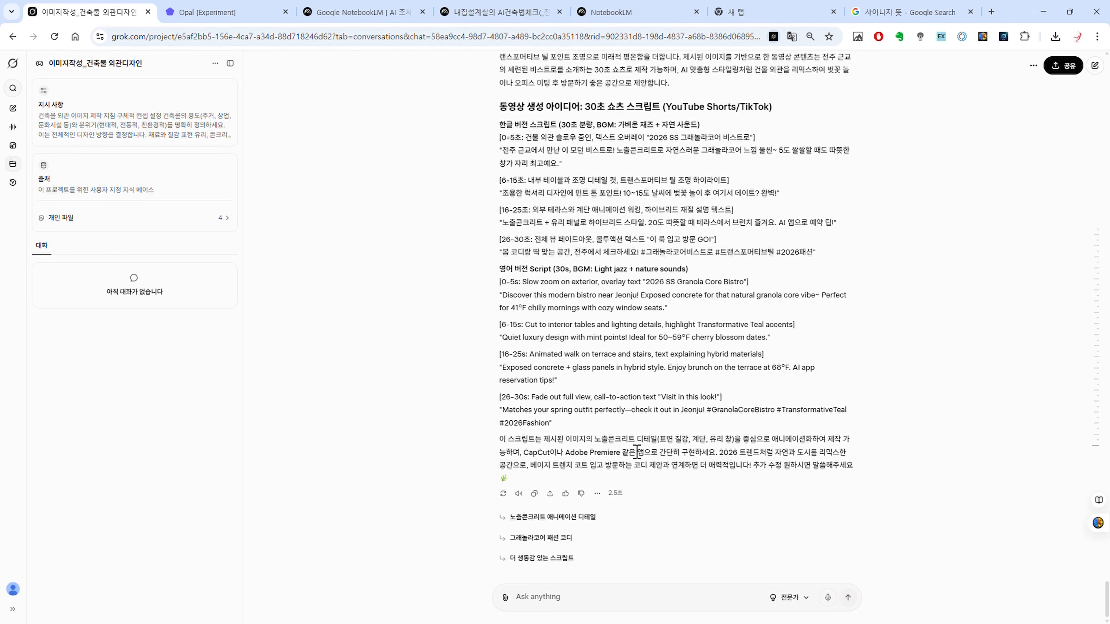
scroll(634, 451, "up", 4)
scroll(627, 433, "down", 4)
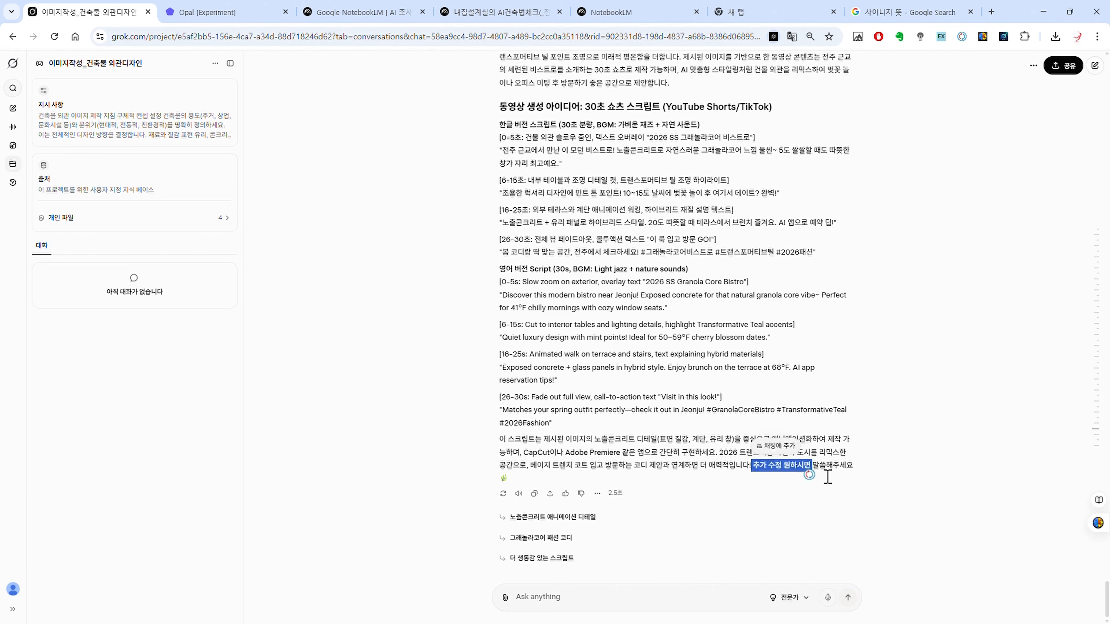
scroll(681, 442, "up", 3)
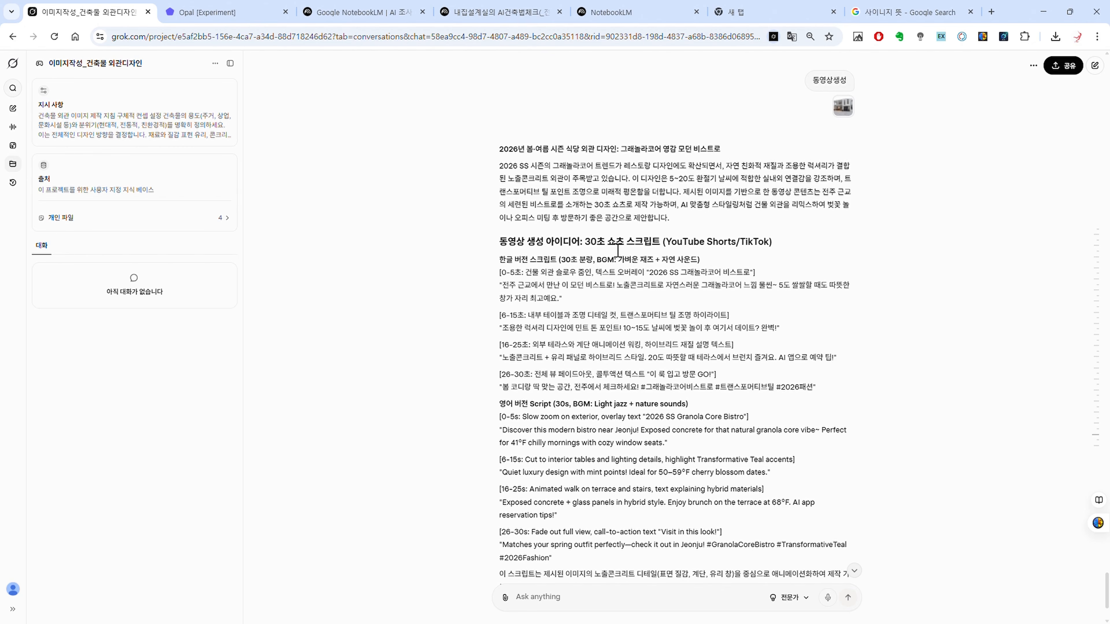
left_click_drag(607, 249, 690, 316)
left_click_drag(616, 277, 652, 433)
left_click_drag(616, 194, 630, 230)
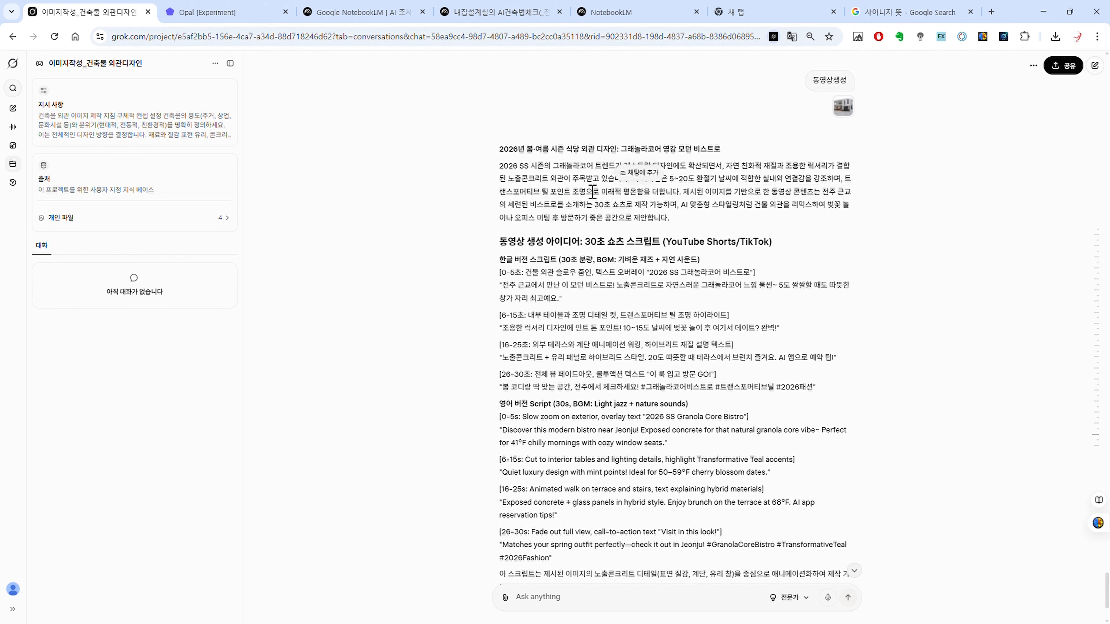
left_click_drag(558, 181, 661, 226)
left_click(648, 225)
left_click(662, 227)
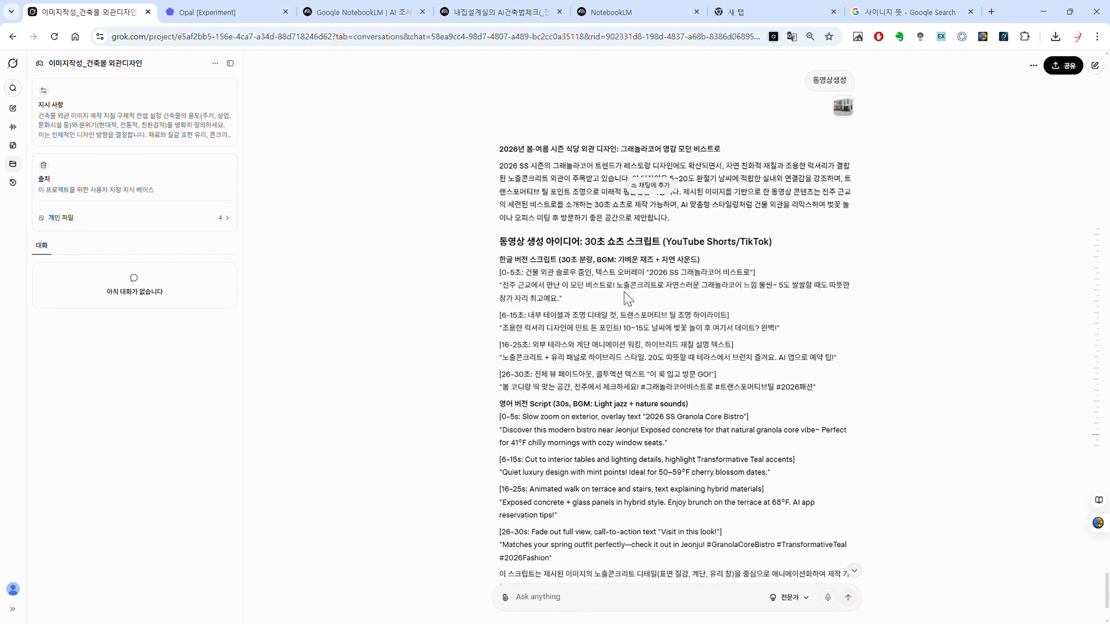
scroll(609, 301, "down", 3)
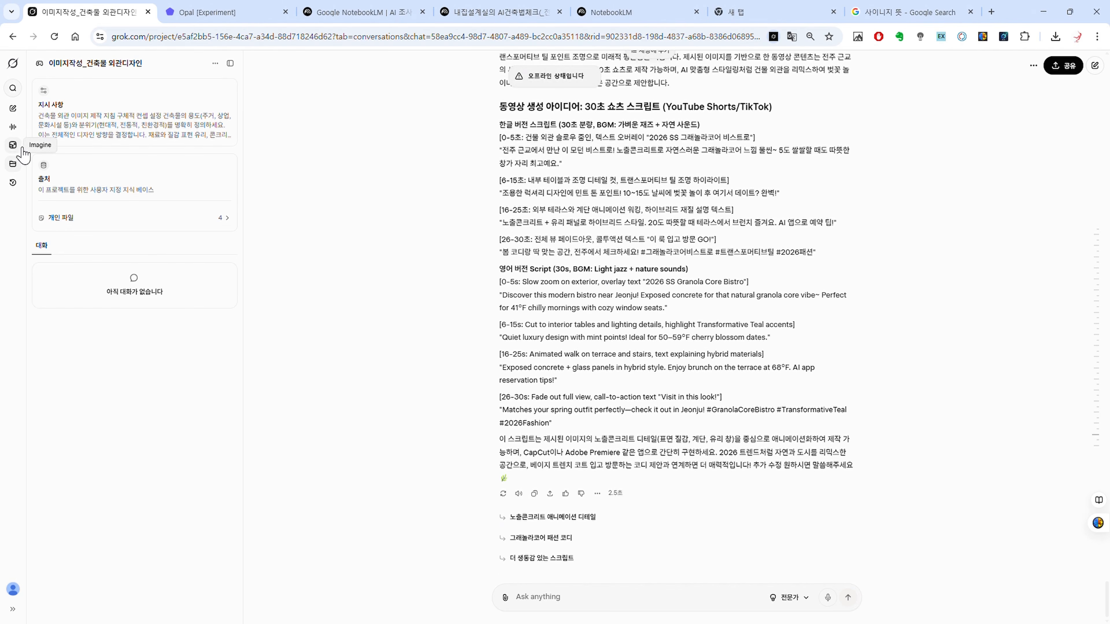
Generate a video from the closer light-grey MODERN BISTRO render in Imagine and play it back with sound.
left_click(20, 148)
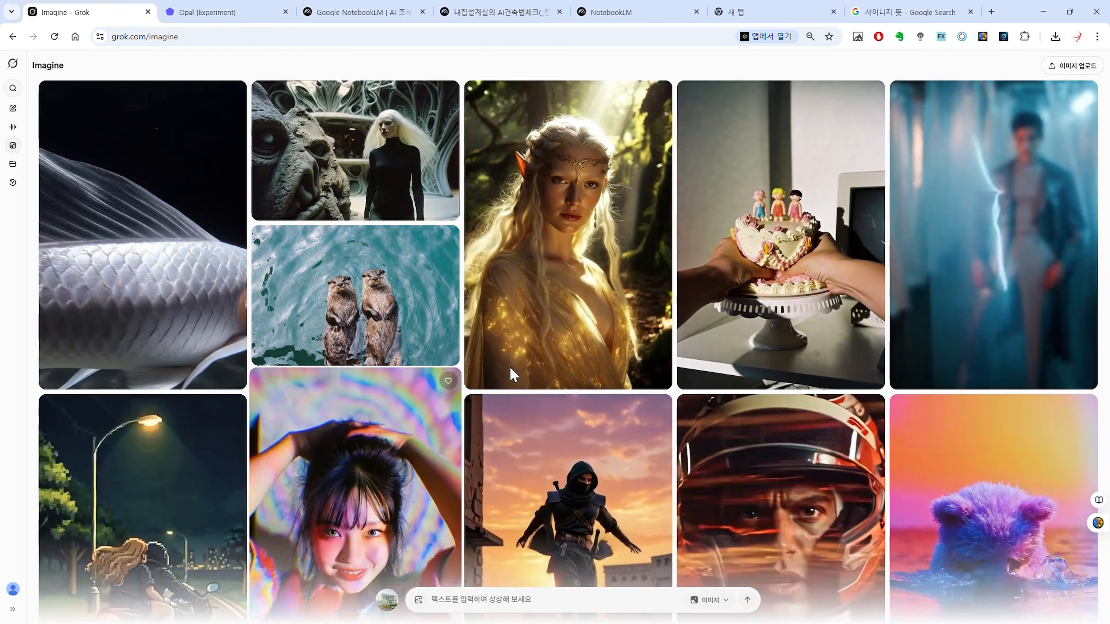
left_click(510, 372)
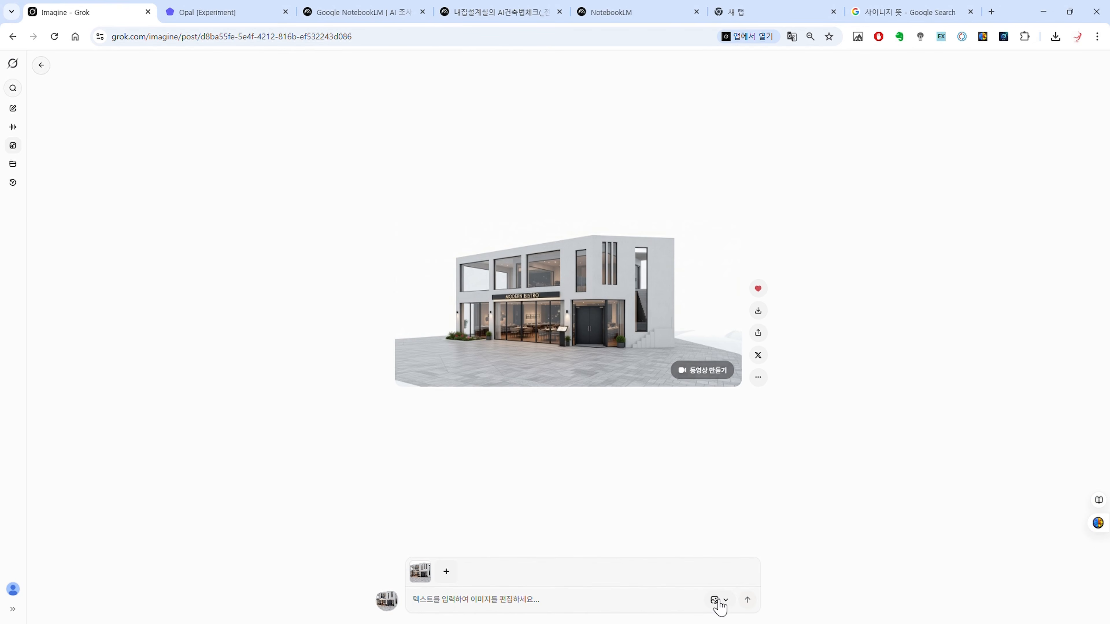
left_click(706, 374)
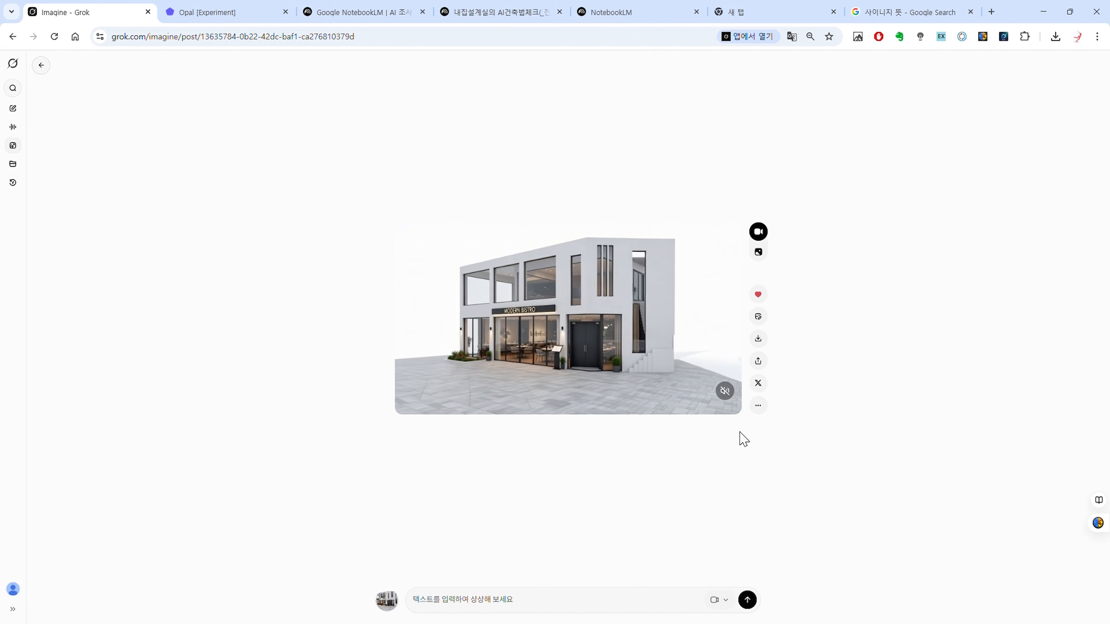
left_click(725, 390)
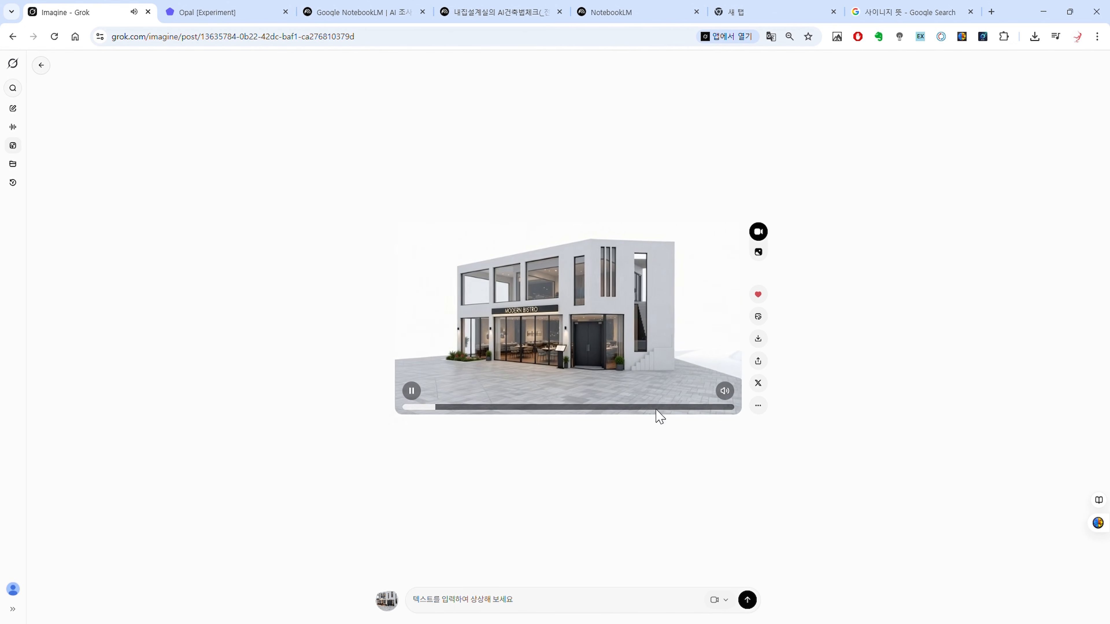
left_click(415, 393)
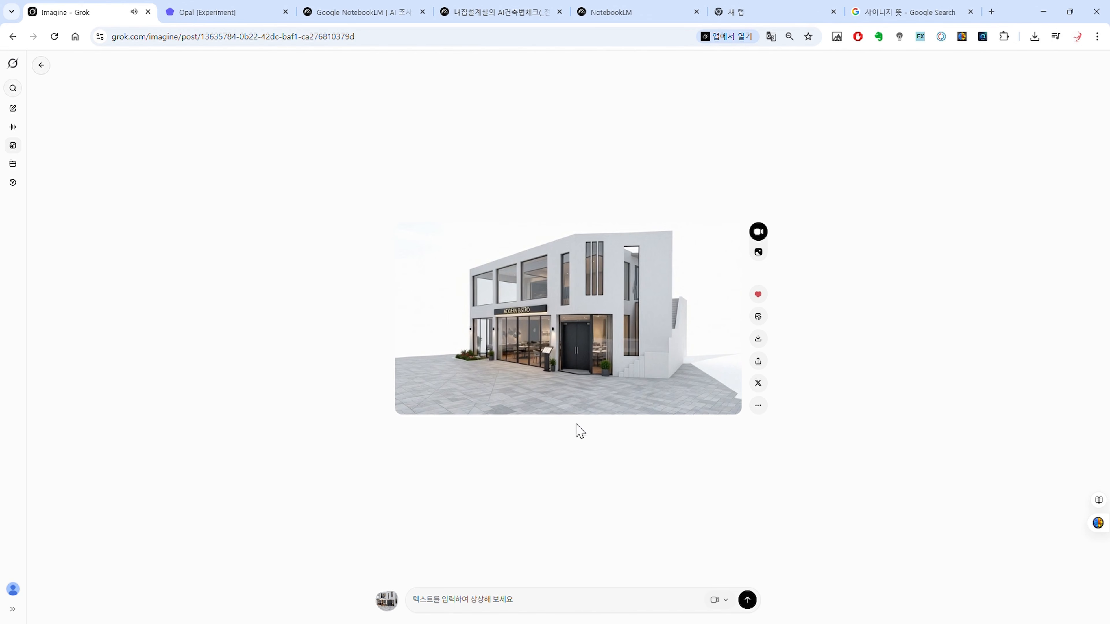
Submit the video prompt 서서히 줌인되는 카메라 무빙적용 to regenerate the restaurant clip with a slow zoom-in camera move.
left_click(487, 606)
type("캐")
type("메")
key("BackSpace")
key("BackSpace")
key("BackSpace")
type("서세히 줌인된니")
key("BackSpace")
key("BackSpace")
type("되는 카메라 미")
type("빙")
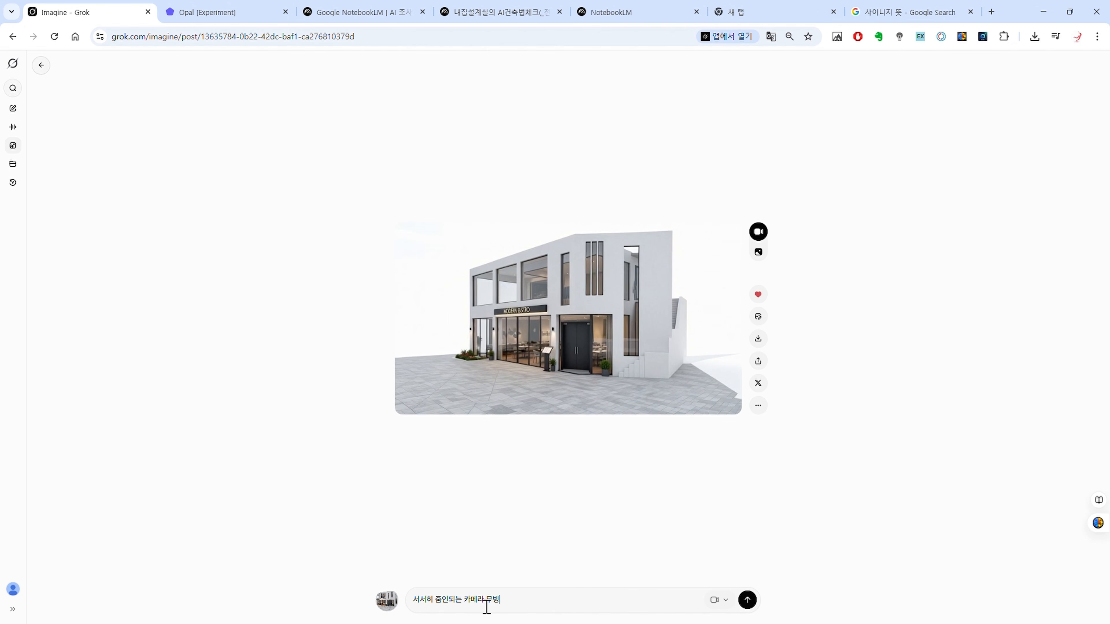
type("적용")
left_click(747, 600)
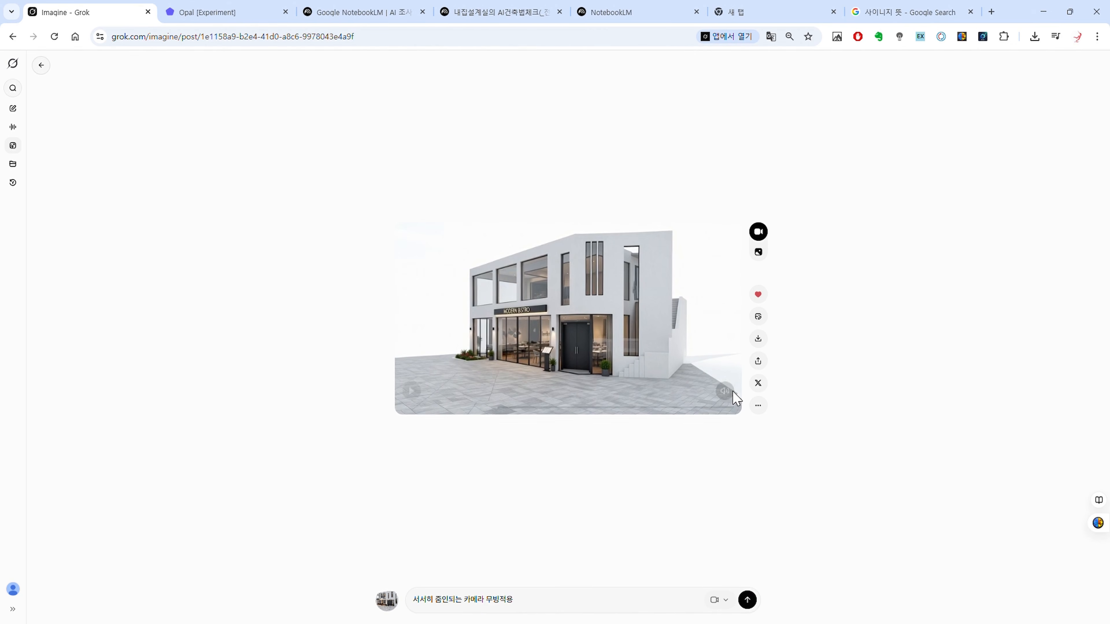